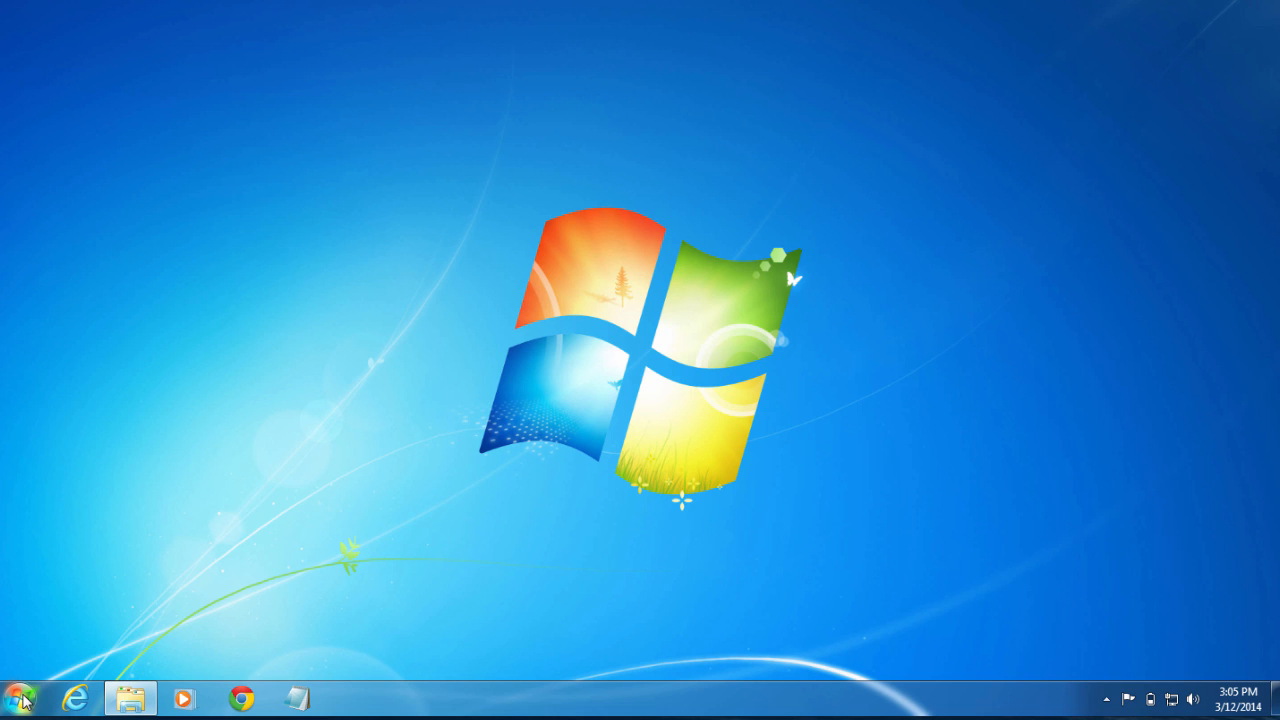
# Open Access 2013 and create a blank desktop database named DB-Bank-Sample.
pyautogui.click(20, 698)
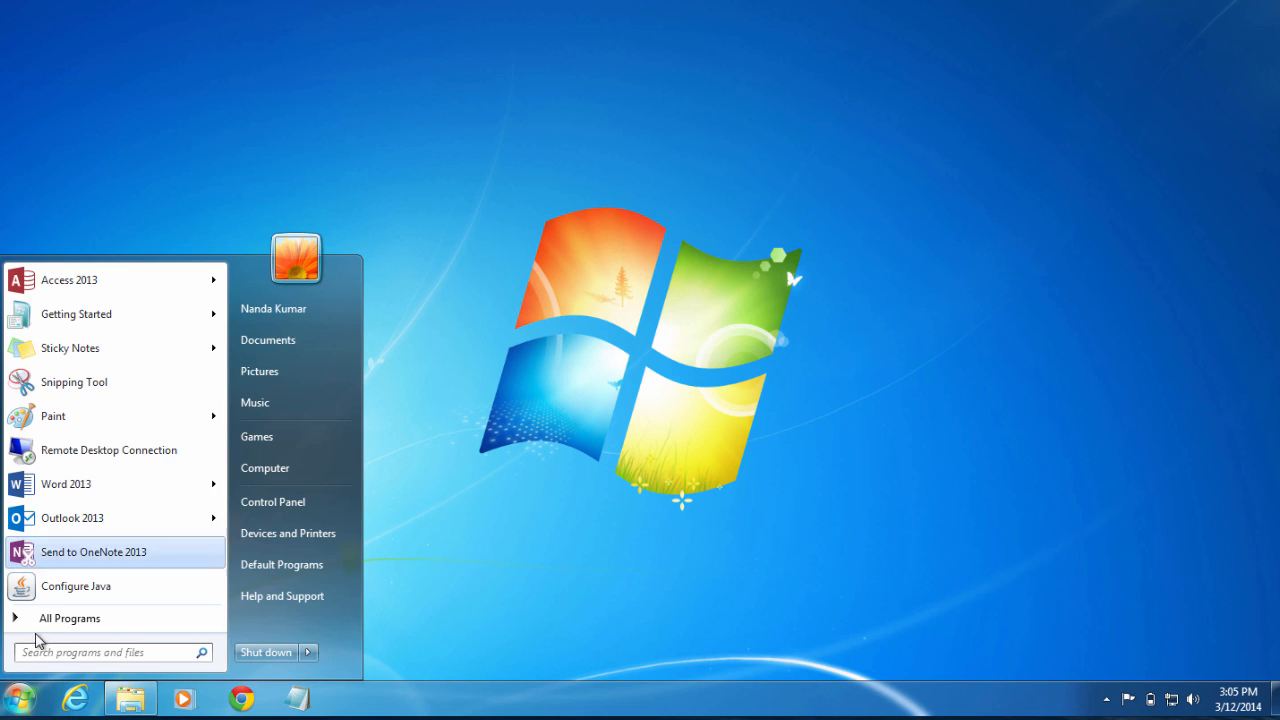
pyautogui.moveTo(95, 288)
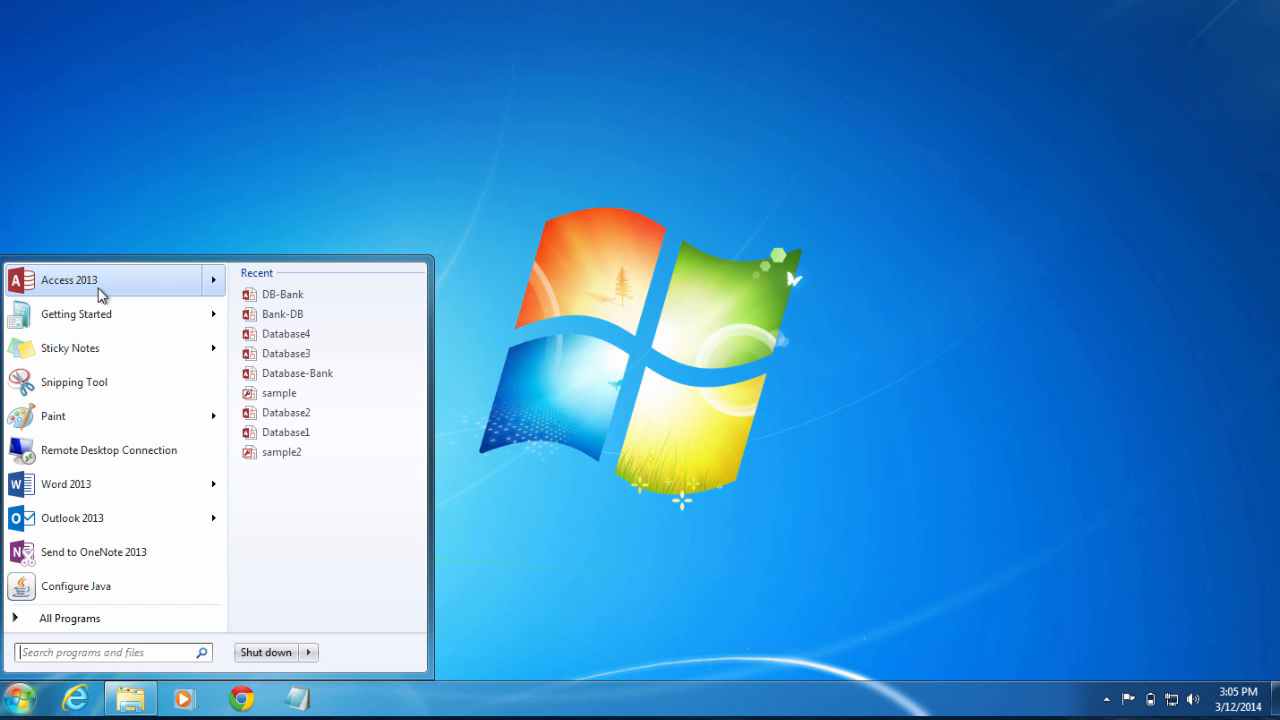
pyautogui.click(98, 287)
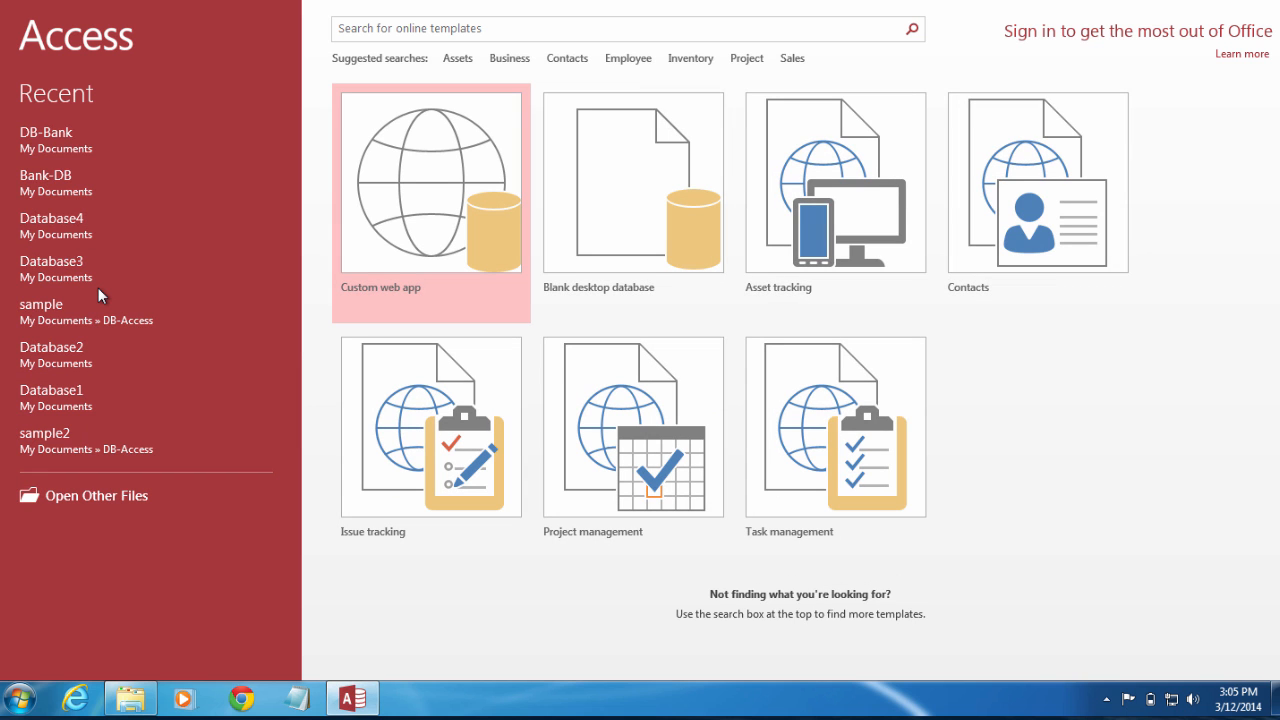
pyautogui.click(645, 297)
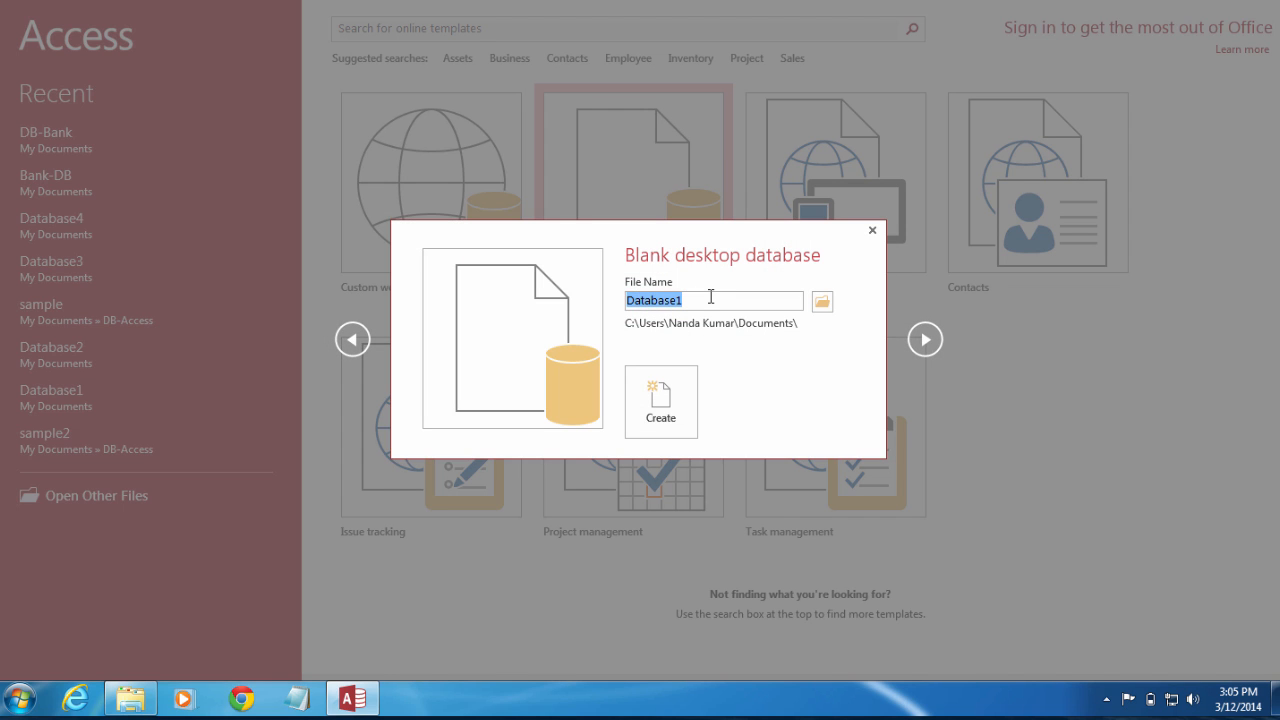
pyautogui.press('BackSpace')
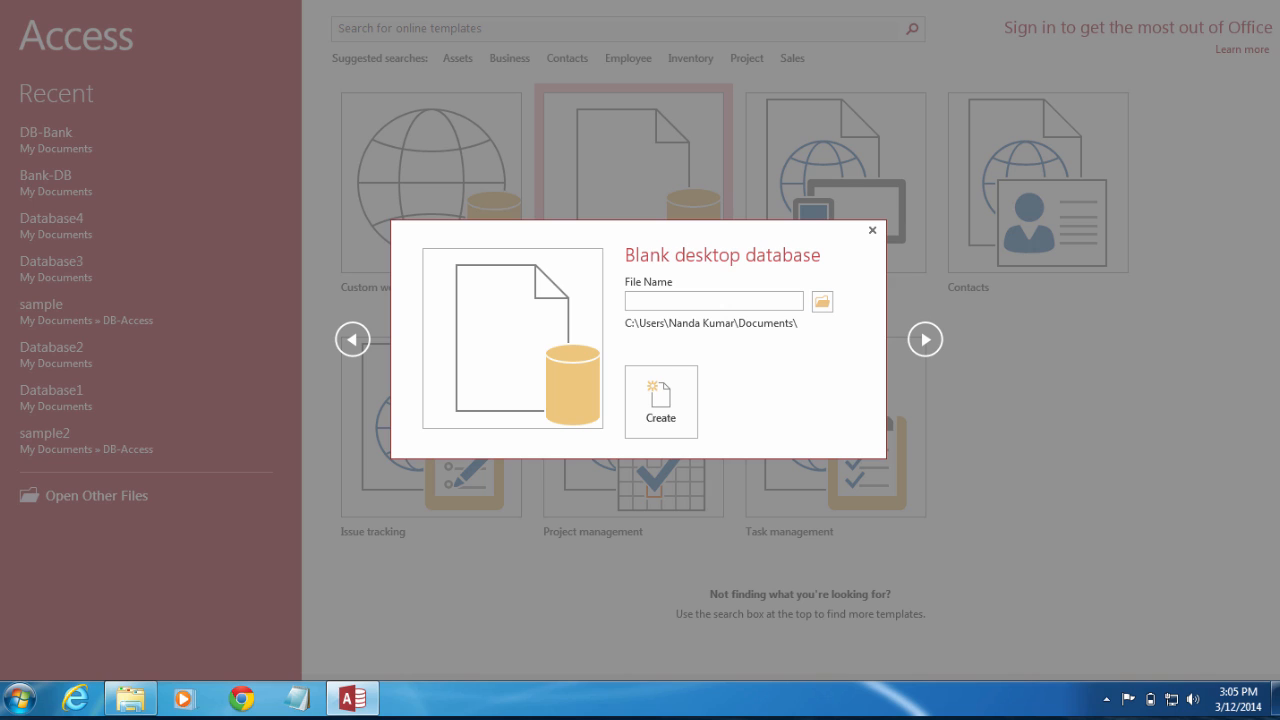
pyautogui.write('DB-Bank-Sample')
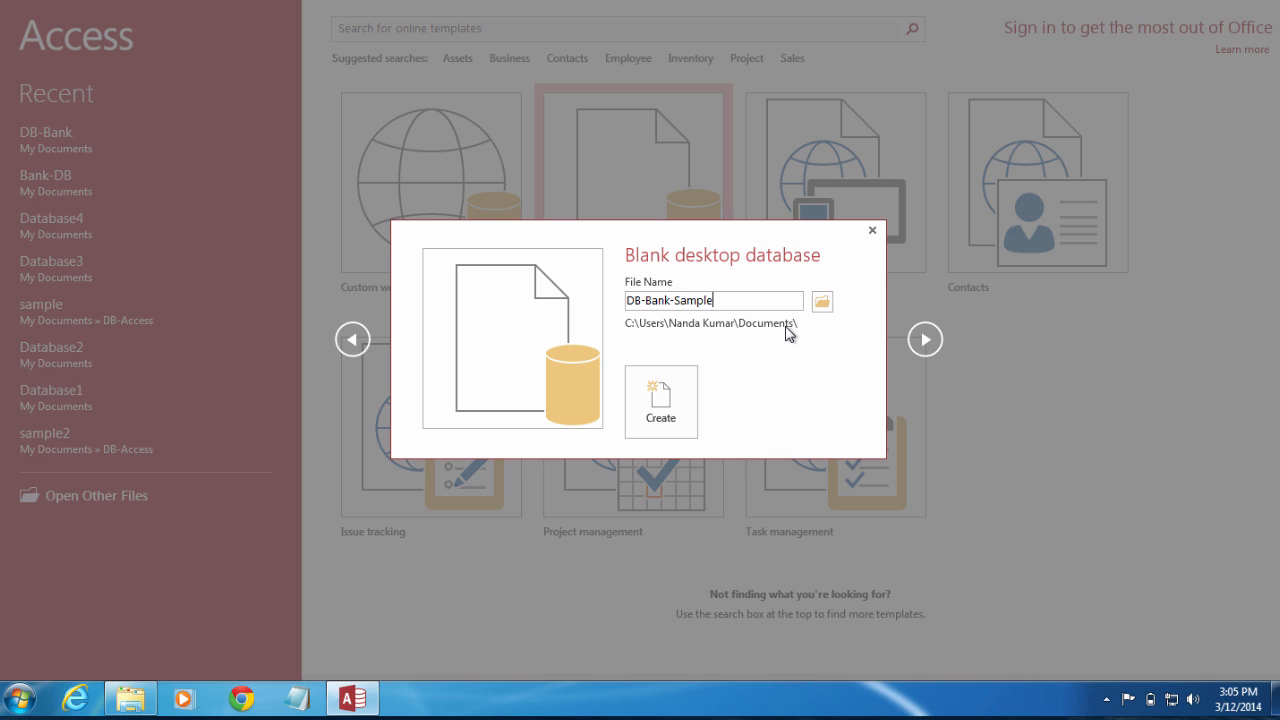
pyautogui.click(671, 391)
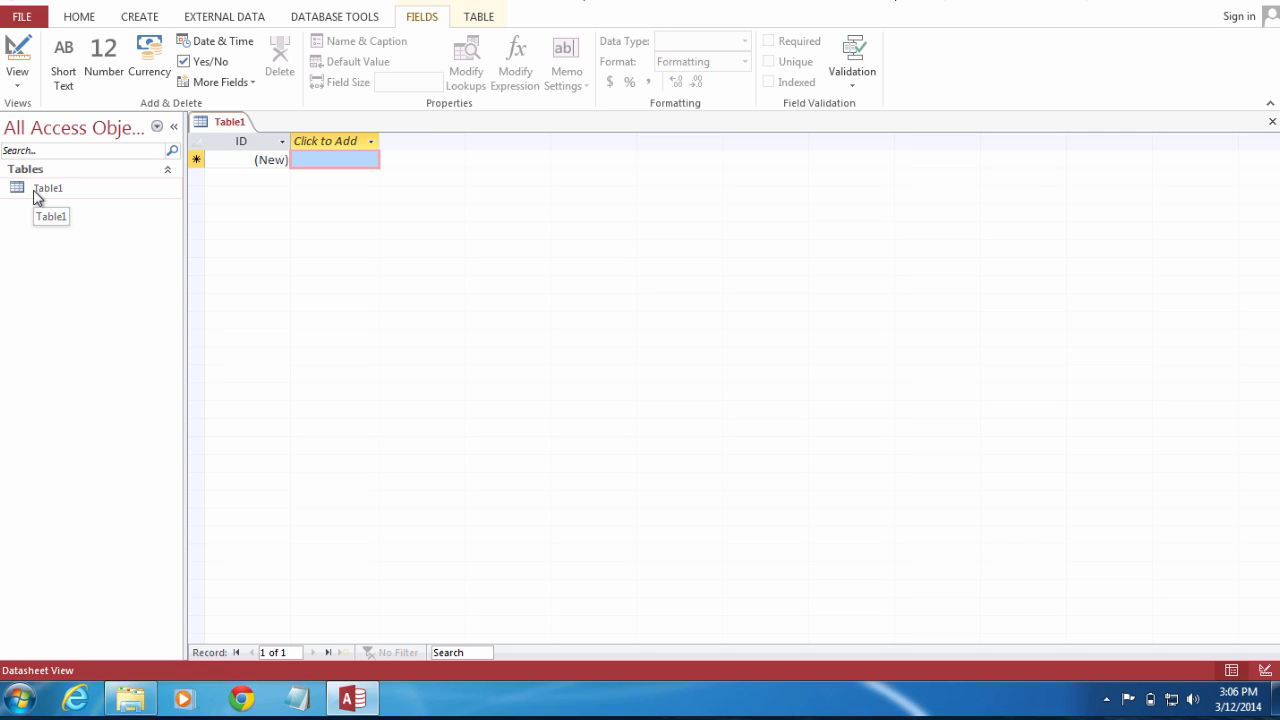
# Close the default Table1 and filter the database object list to show only Tables.
pyautogui.click(1273, 123)
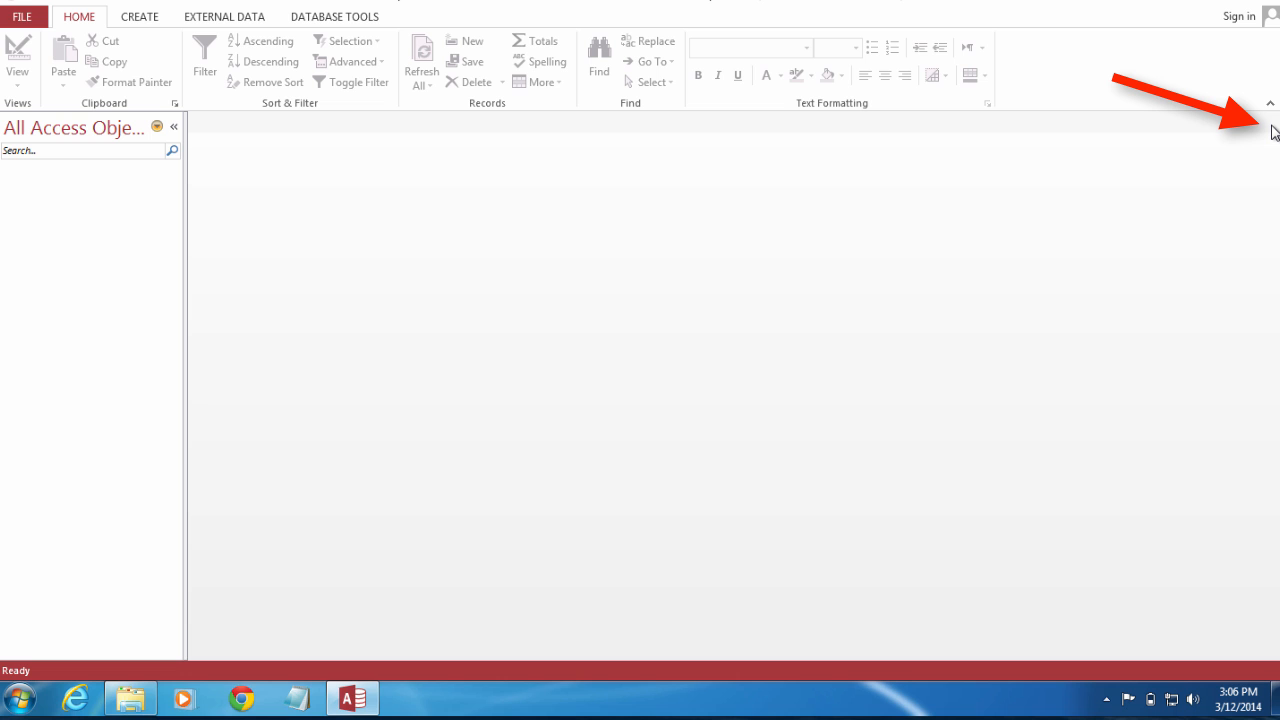
pyautogui.click(157, 127)
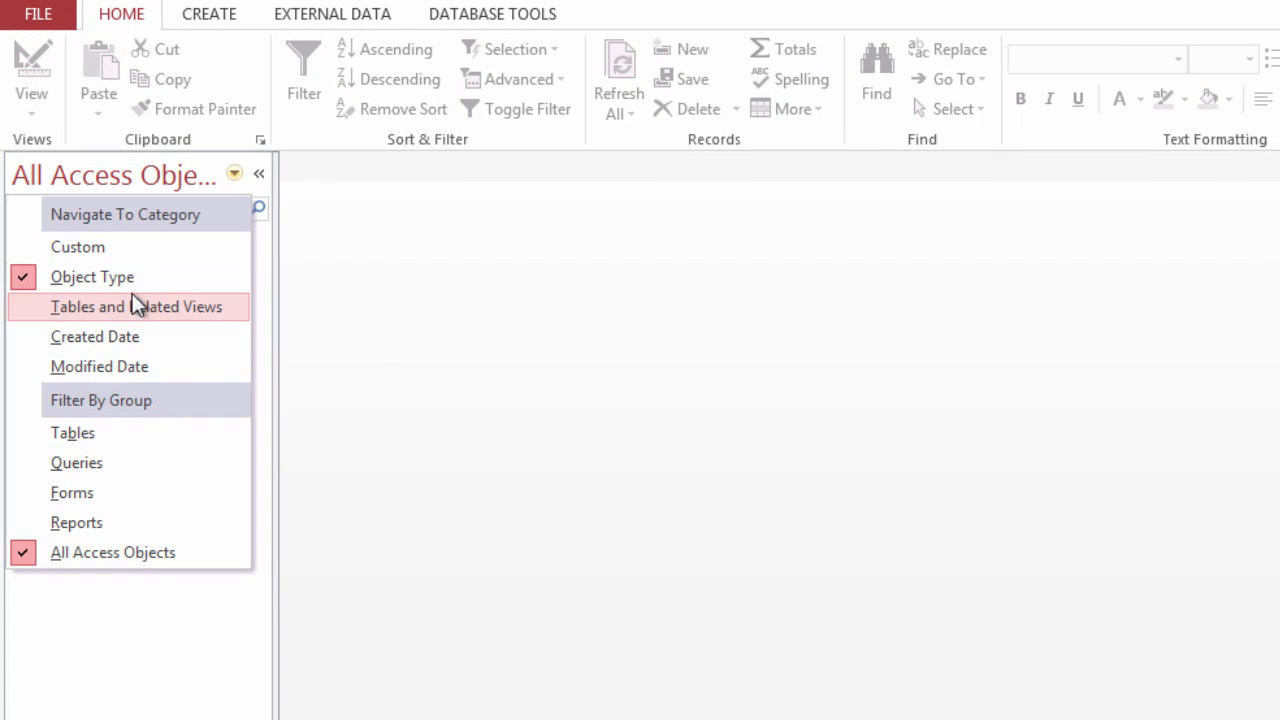
pyautogui.click(105, 433)
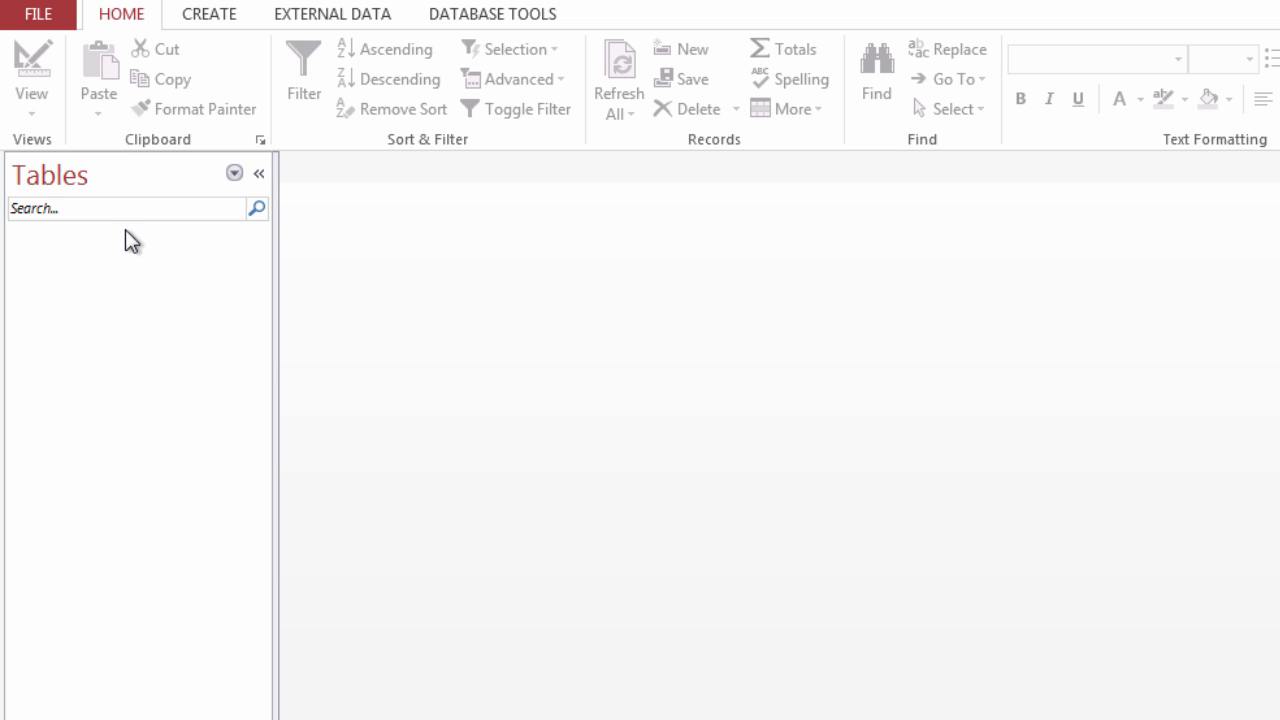
# Create a new table in design view with a first field CustID of data type Number.
pyautogui.click(224, 18)
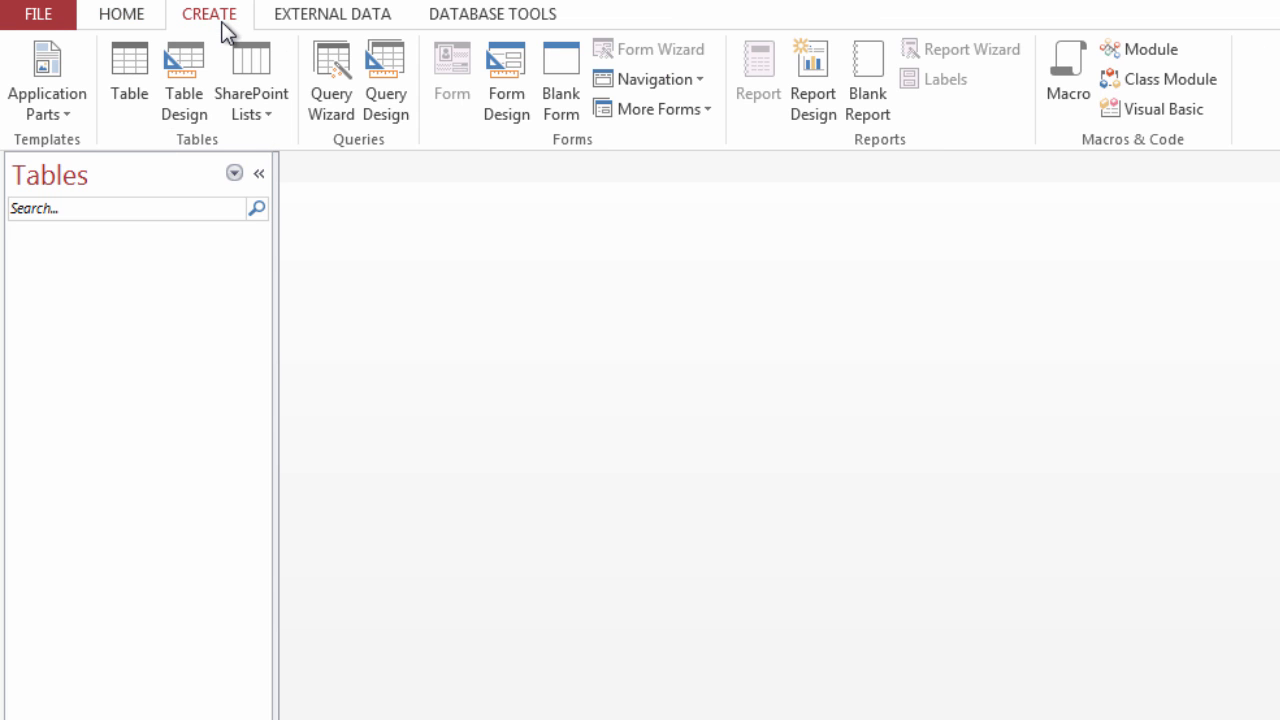
pyautogui.click(190, 102)
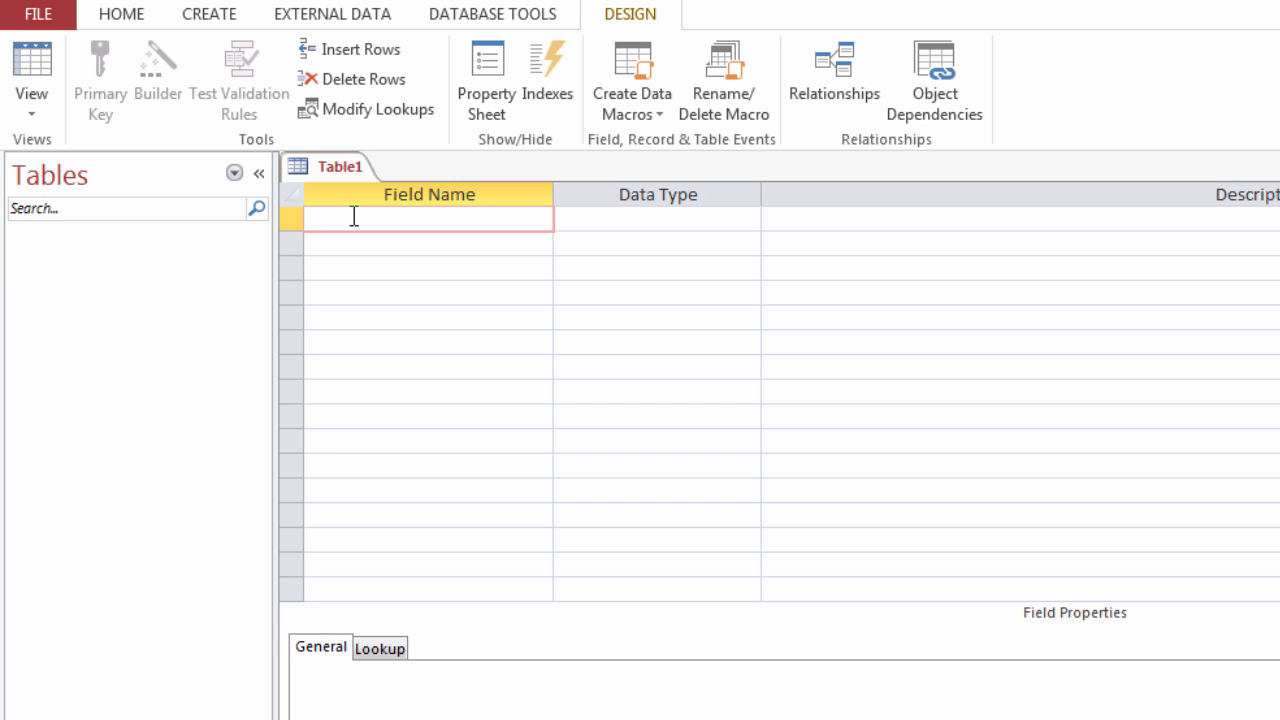
pyautogui.write('CustID')
pyautogui.click(356, 246)
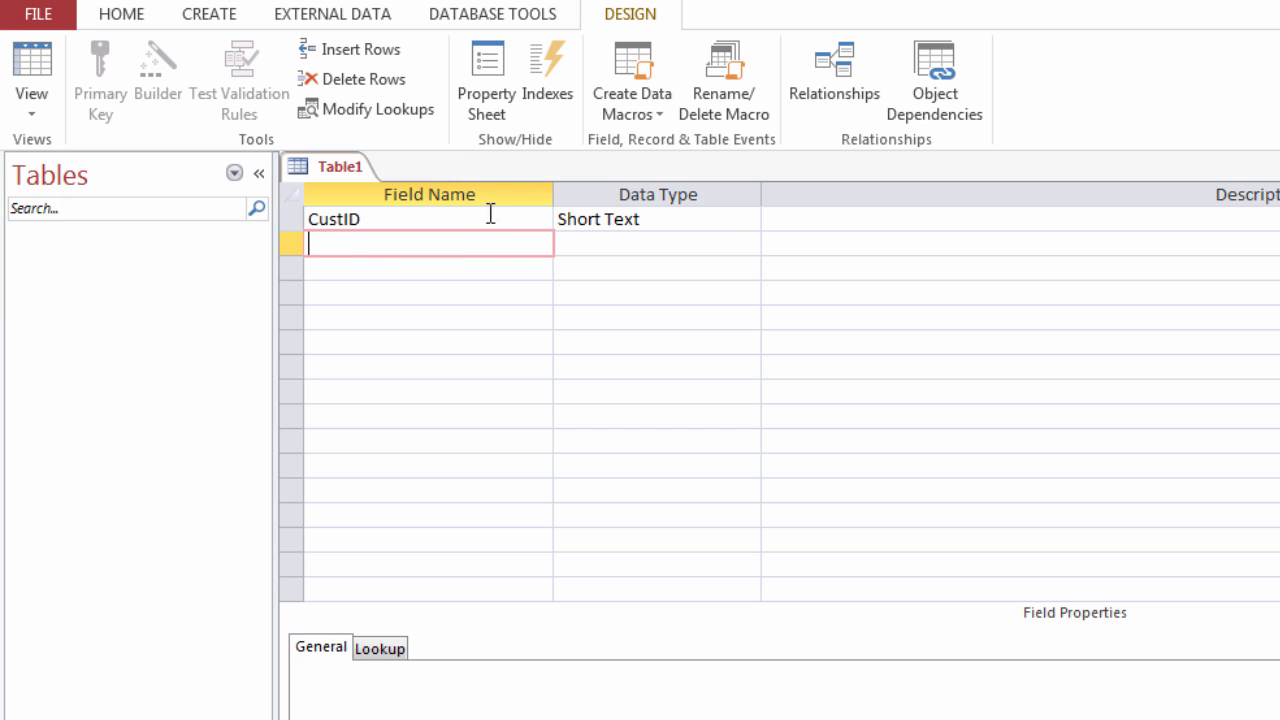
pyautogui.click(409, 220)
pyautogui.click(610, 218)
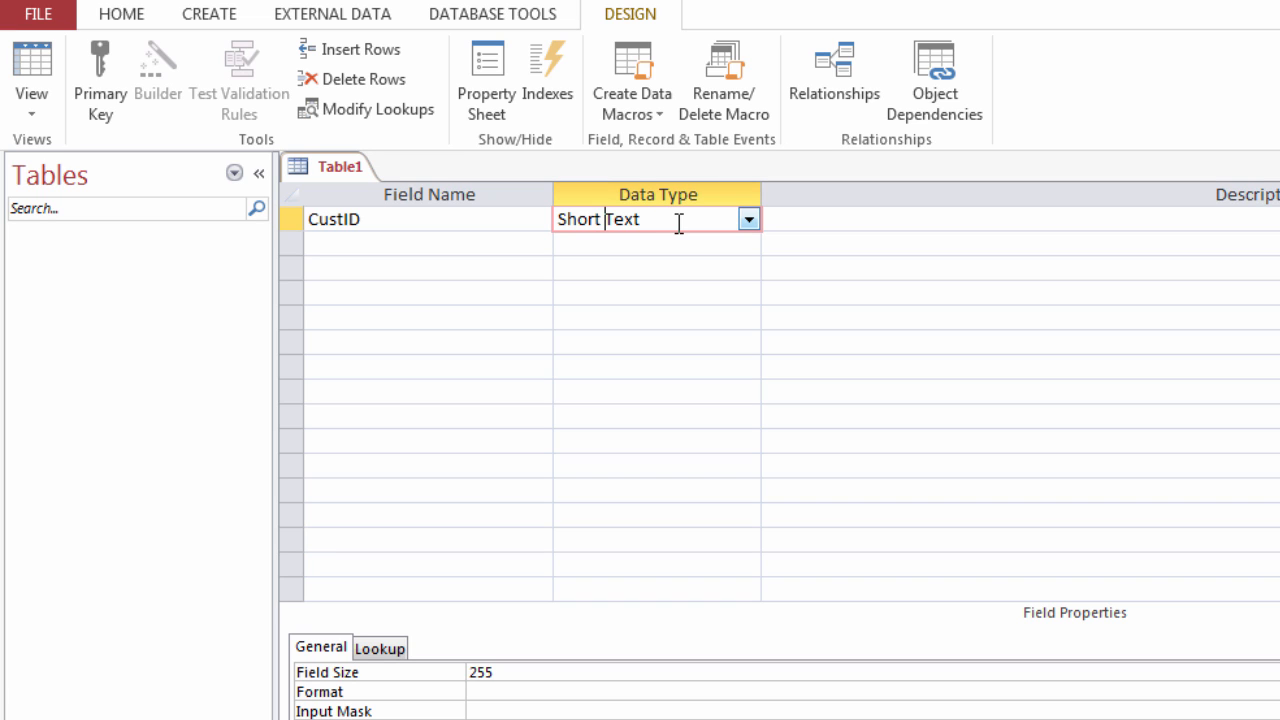
pyautogui.click(748, 220)
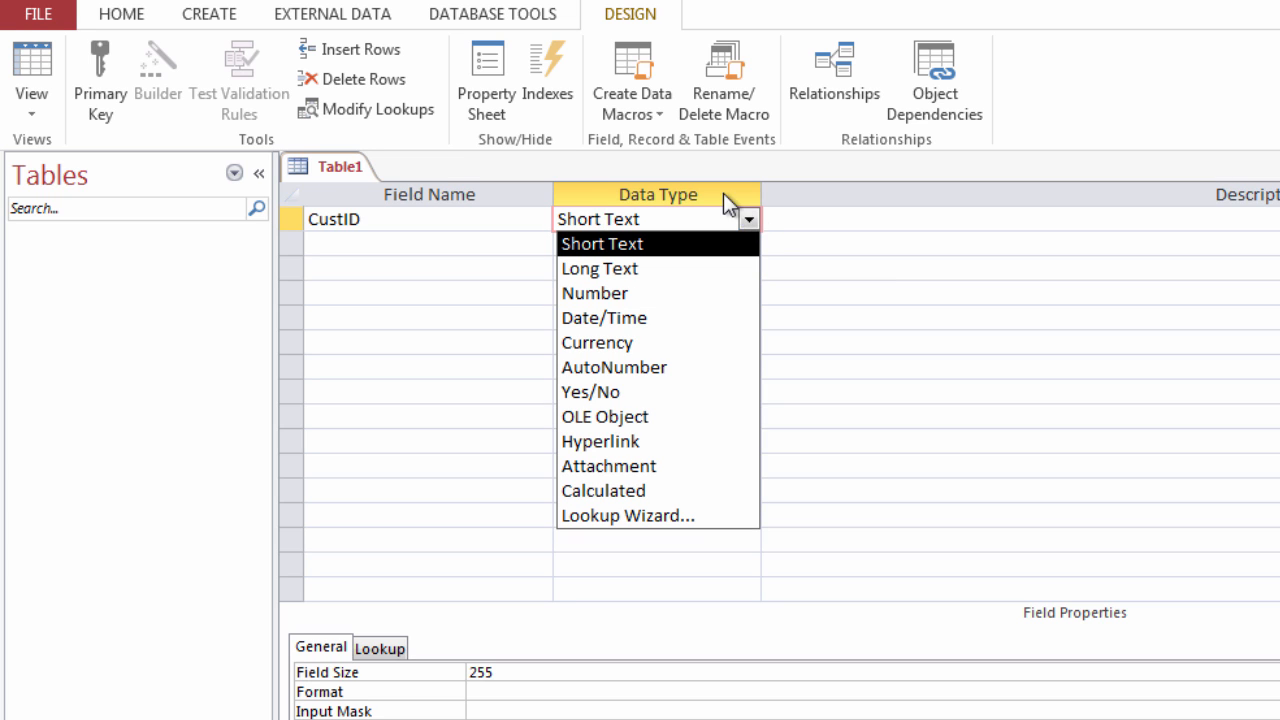
pyautogui.click(627, 291)
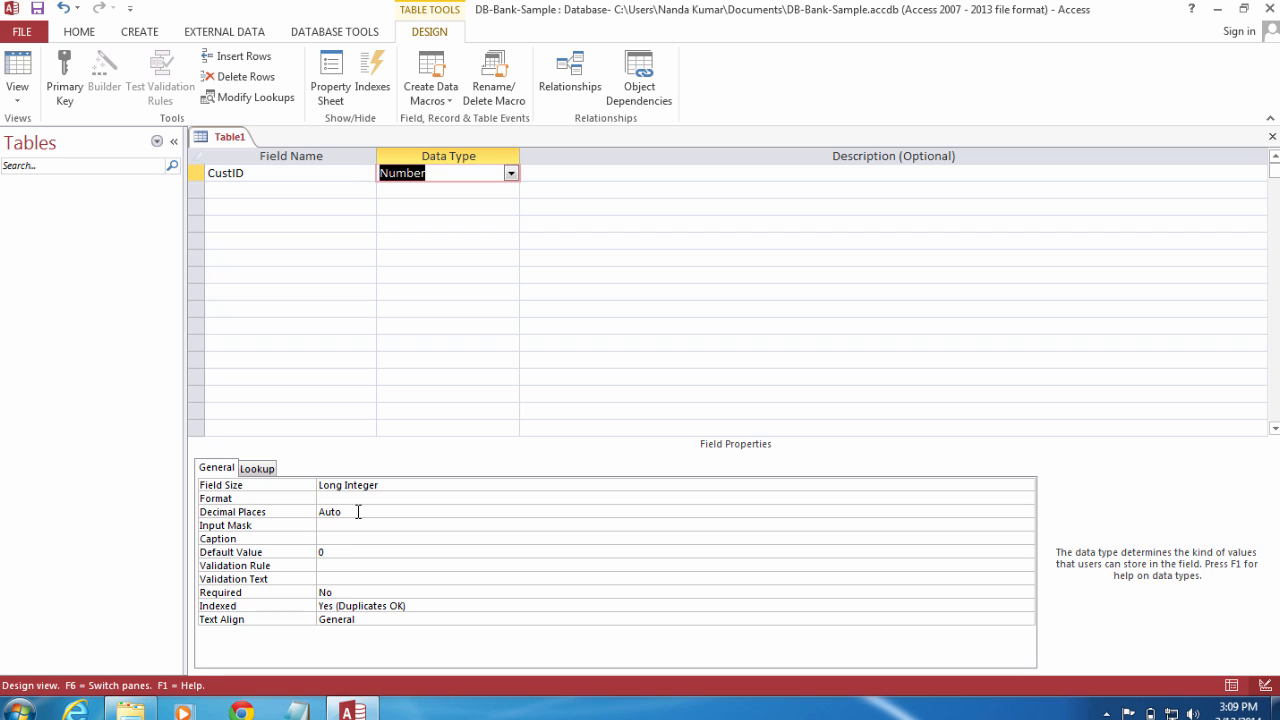
pyautogui.click(350, 555)
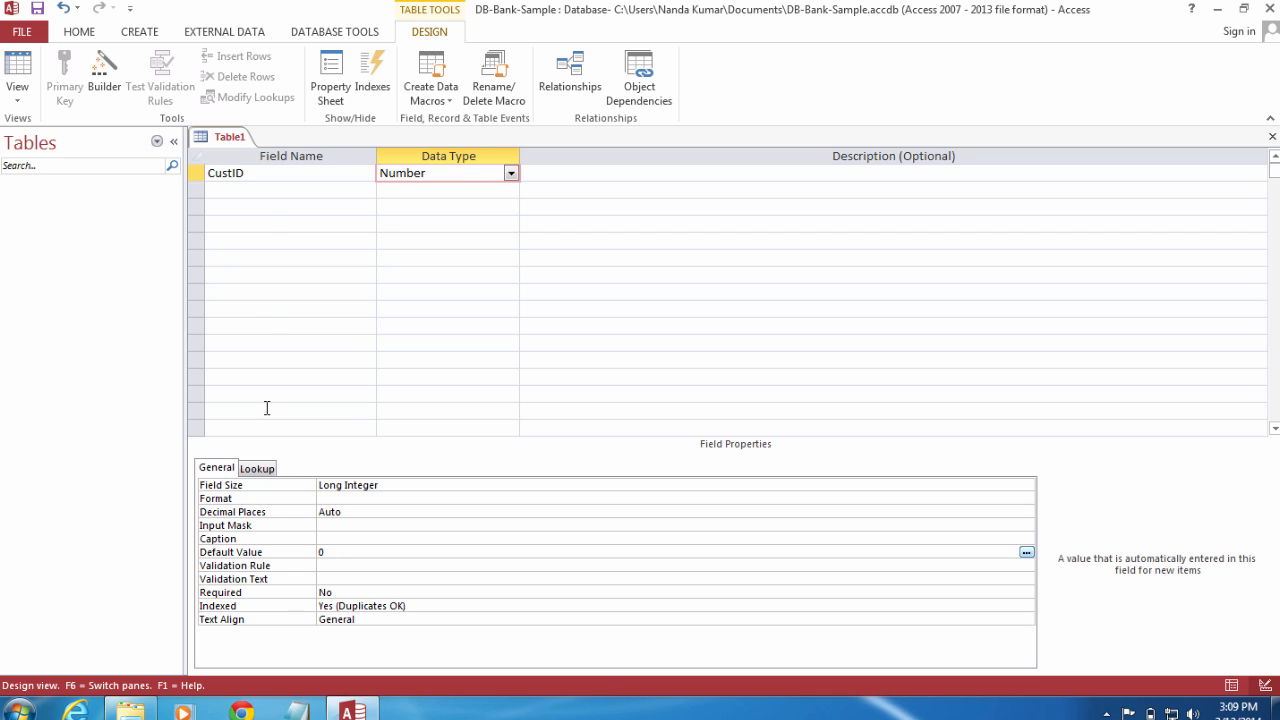
# Add a second field named CustName with the data type Short Text.
pyautogui.click(268, 192)
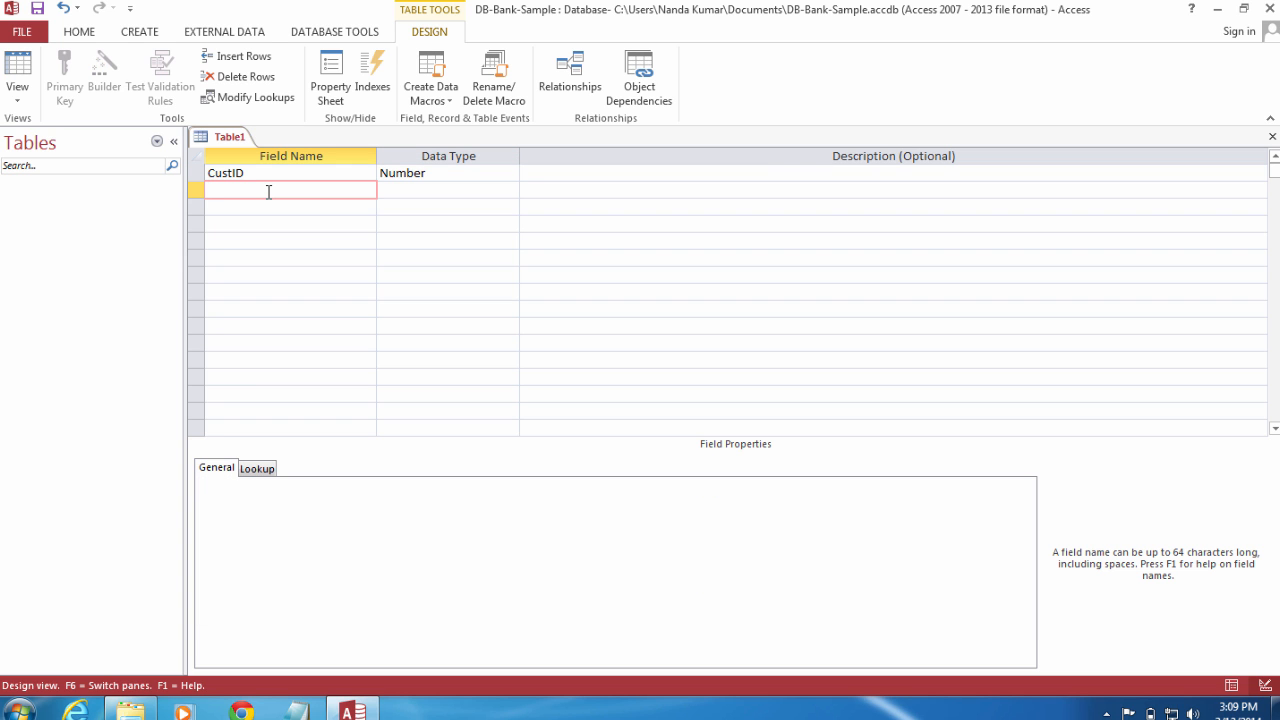
pyautogui.write('C')
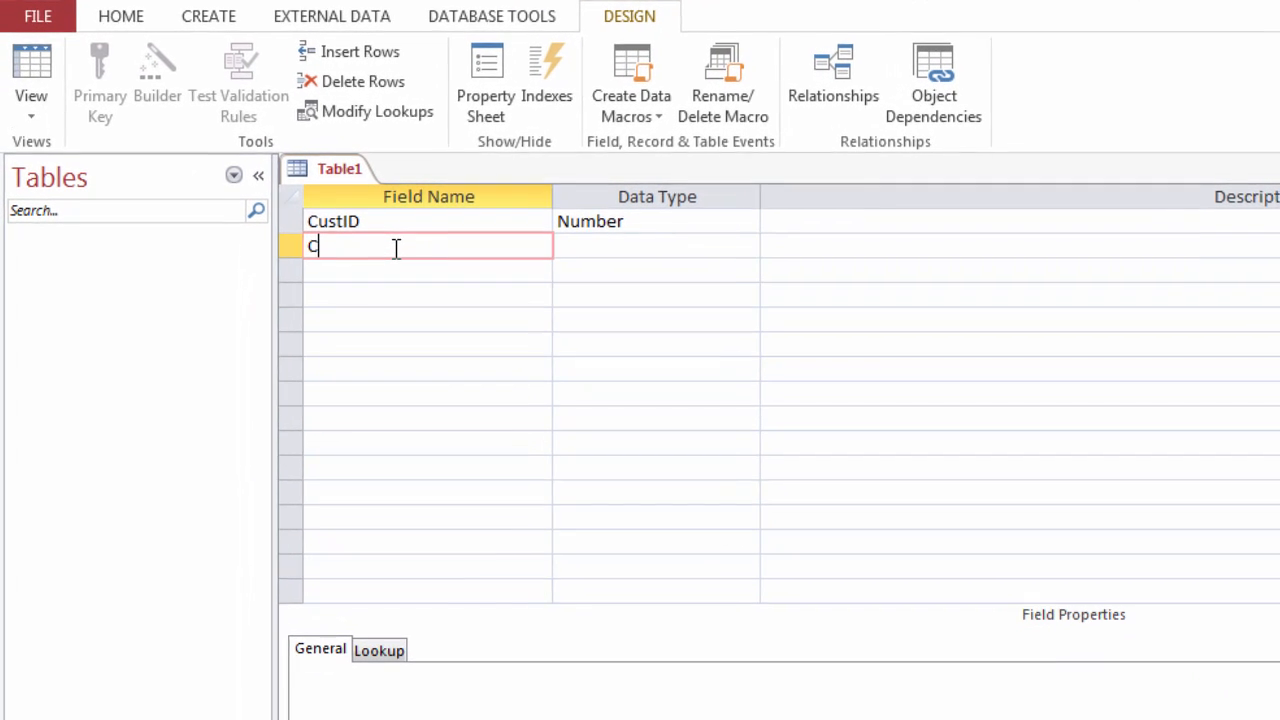
pyautogui.write('sutName')
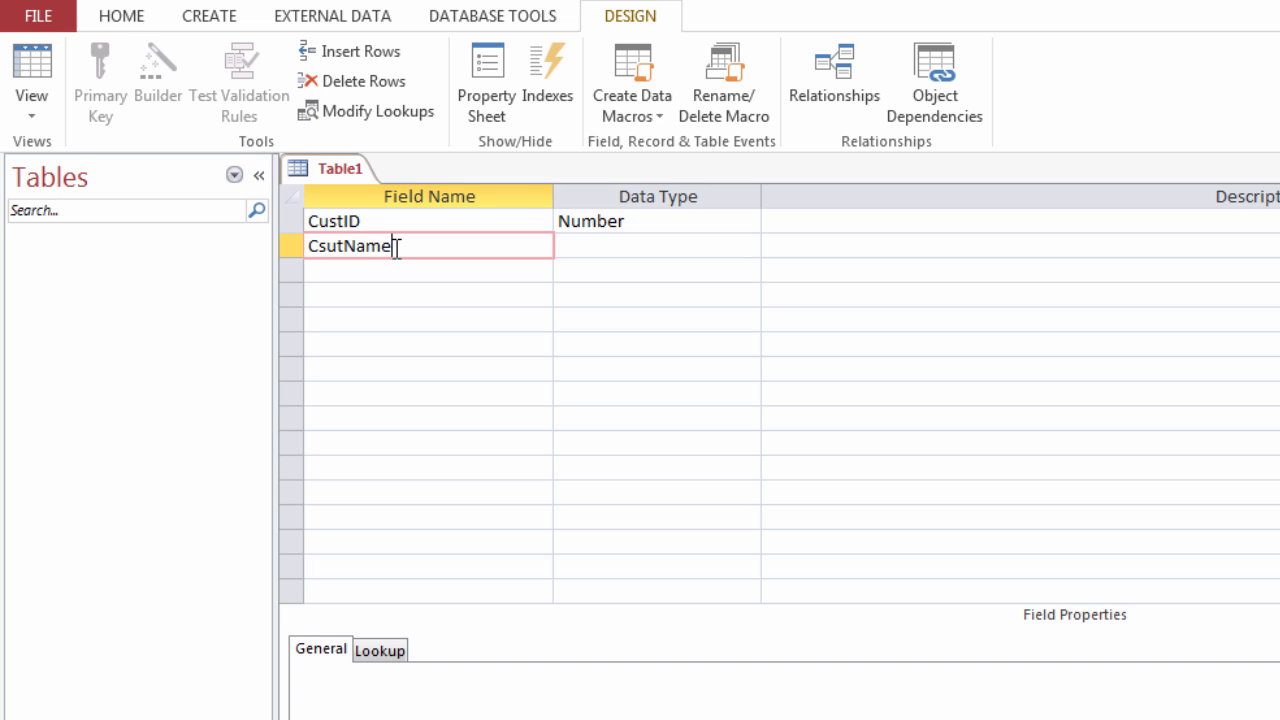
pyautogui.press('Left')
pyautogui.press('Left')
pyautogui.press('Left')
pyautogui.press('Left')
pyautogui.press('Left')
pyautogui.press('Left')
pyautogui.press('BackSpace')
pyautogui.press('Right')
pyautogui.write('s')
pyautogui.click(409, 270)
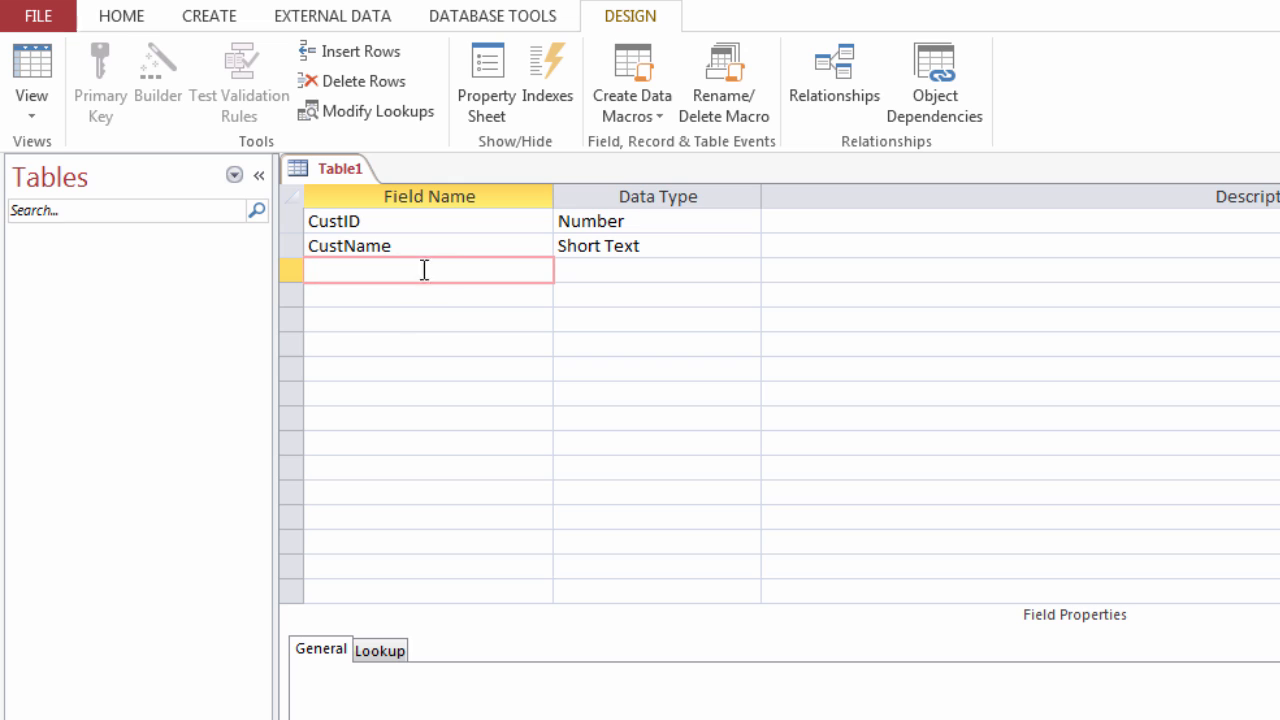
pyautogui.click(608, 244)
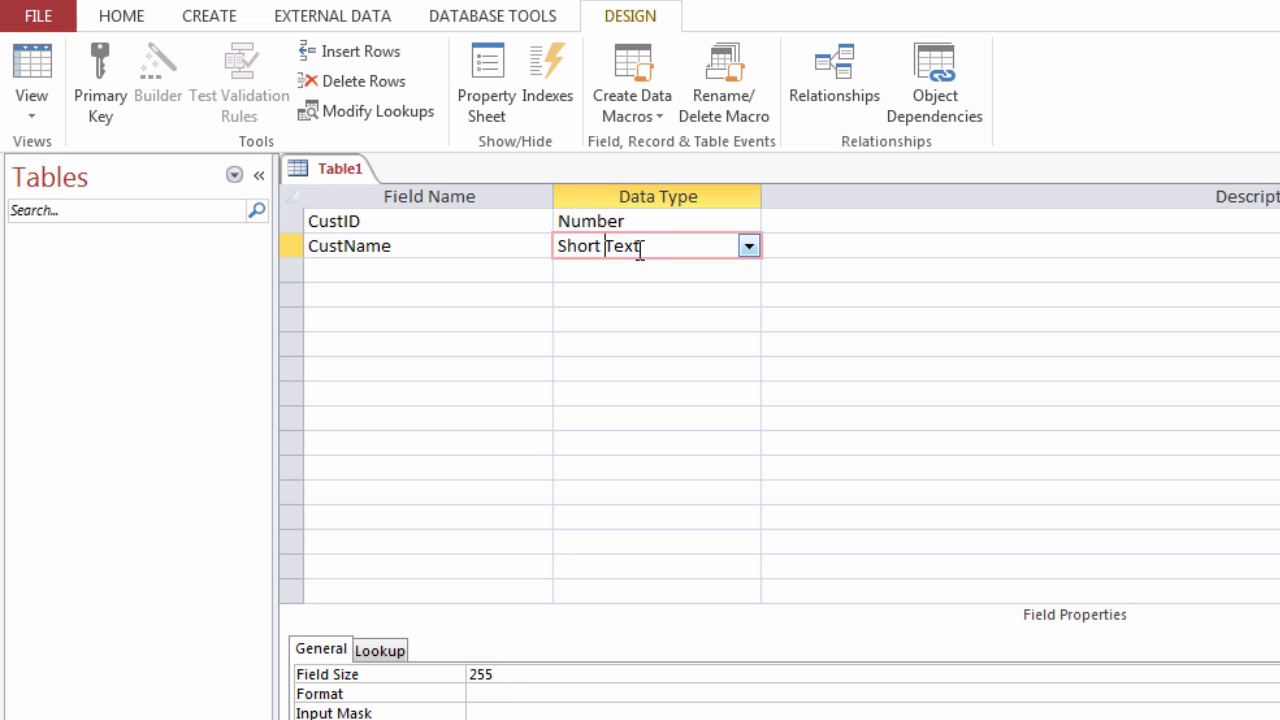
# Add a third field named CustCity with the data type Short Text.
pyautogui.click(440, 274)
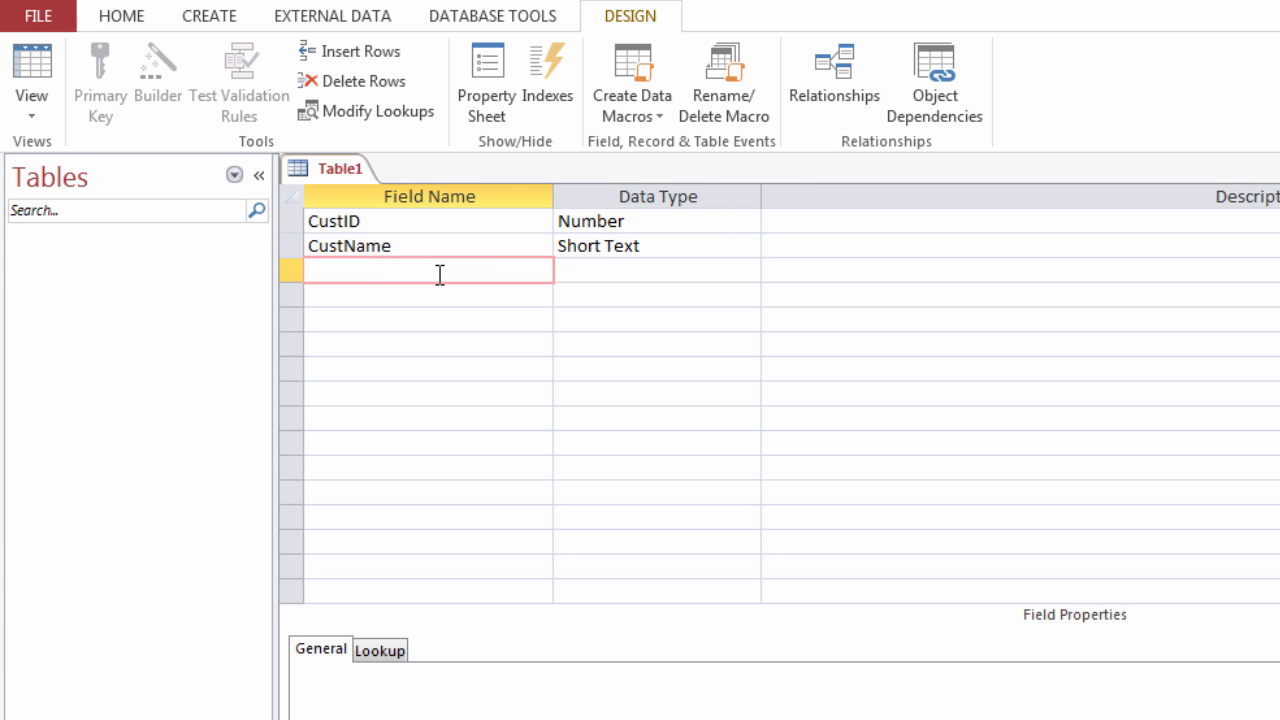
pyautogui.write('Cust')
pyautogui.write('City')
pyautogui.click(600, 274)
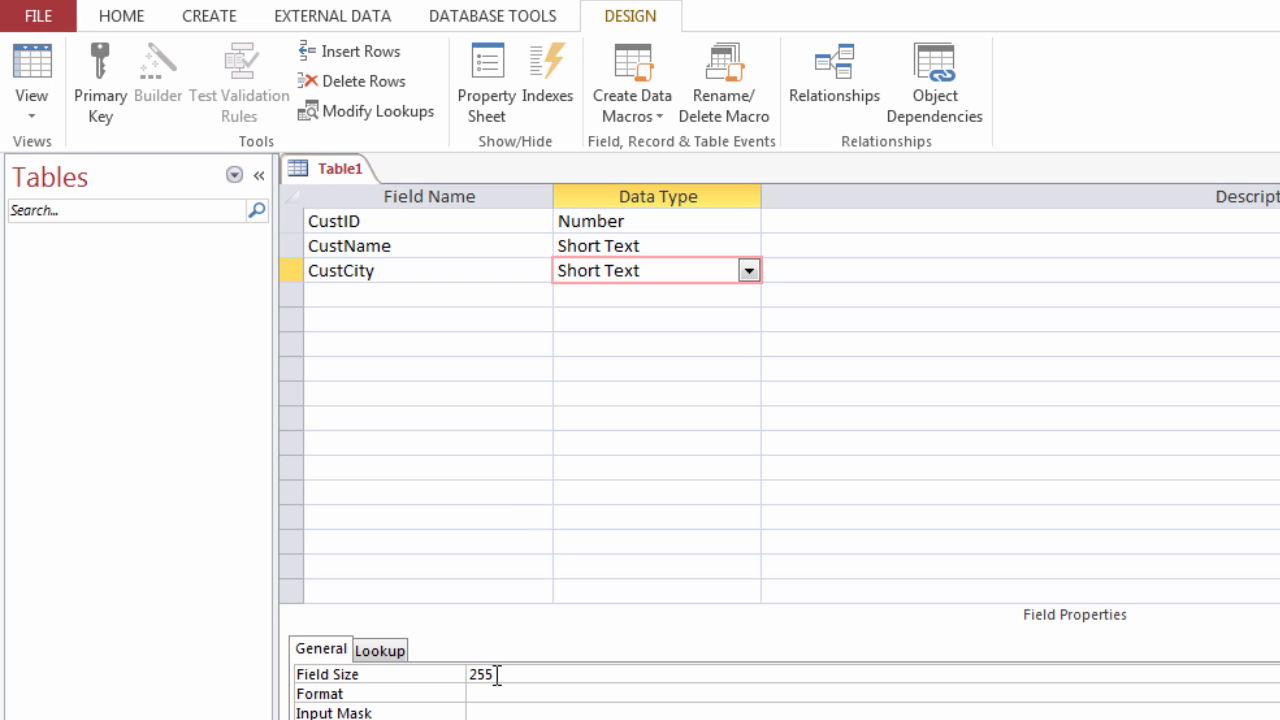
# Add a fourth field named CustTel with the data type Short Text.
pyautogui.click(423, 295)
pyautogui.write('Cus')
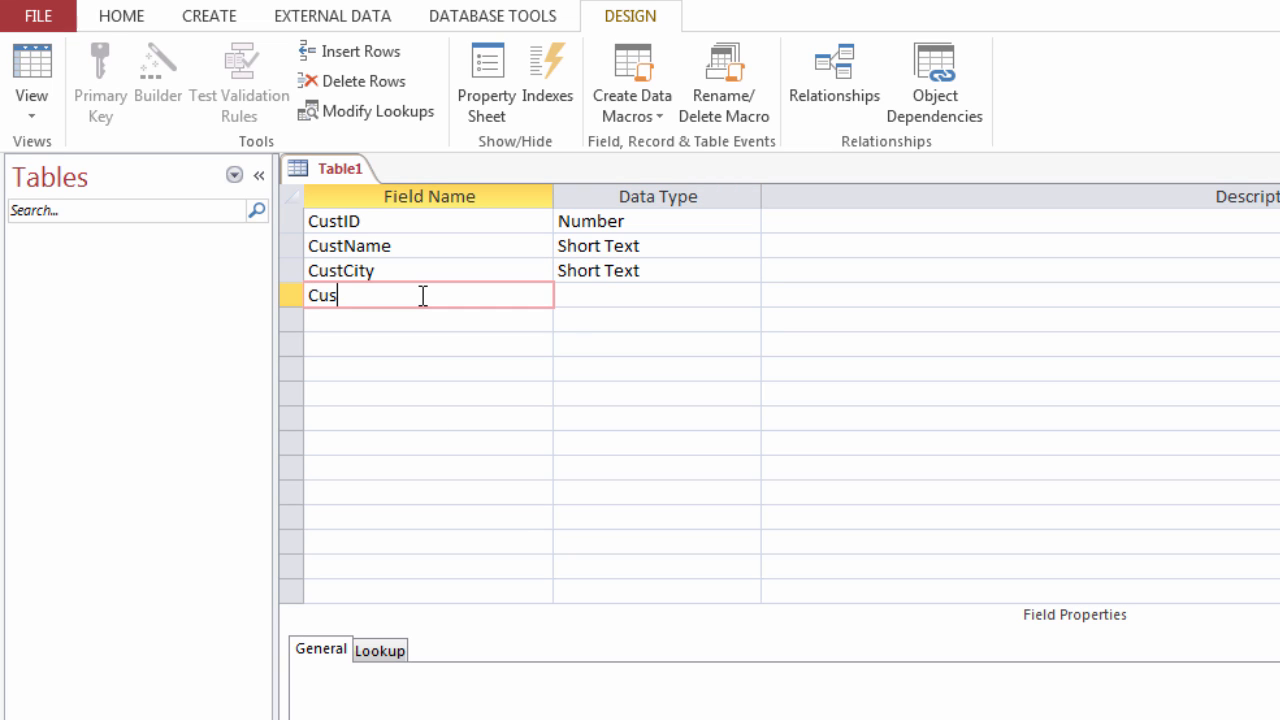
pyautogui.write('tTel')
pyautogui.click(608, 300)
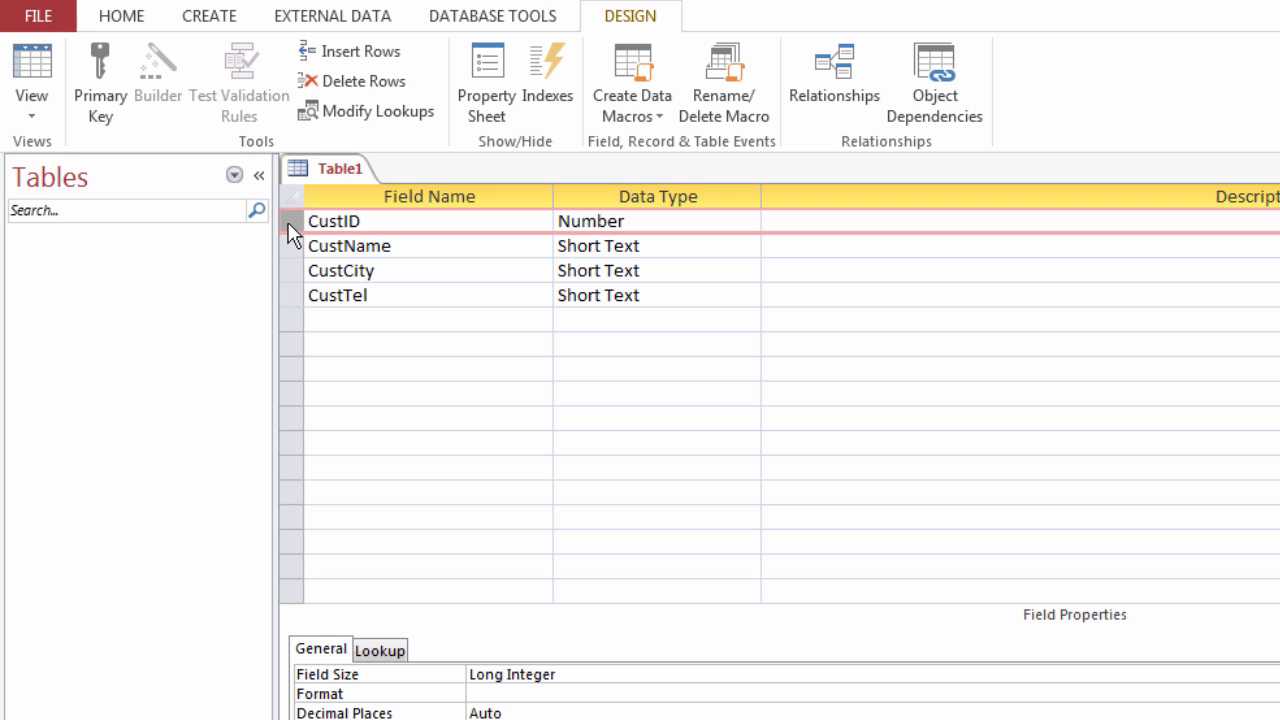
# Set the CustID field as the table's primary key.
pyautogui.rightClick(290, 232)
pyautogui.click(289, 230)
pyautogui.rightClick(289, 229)
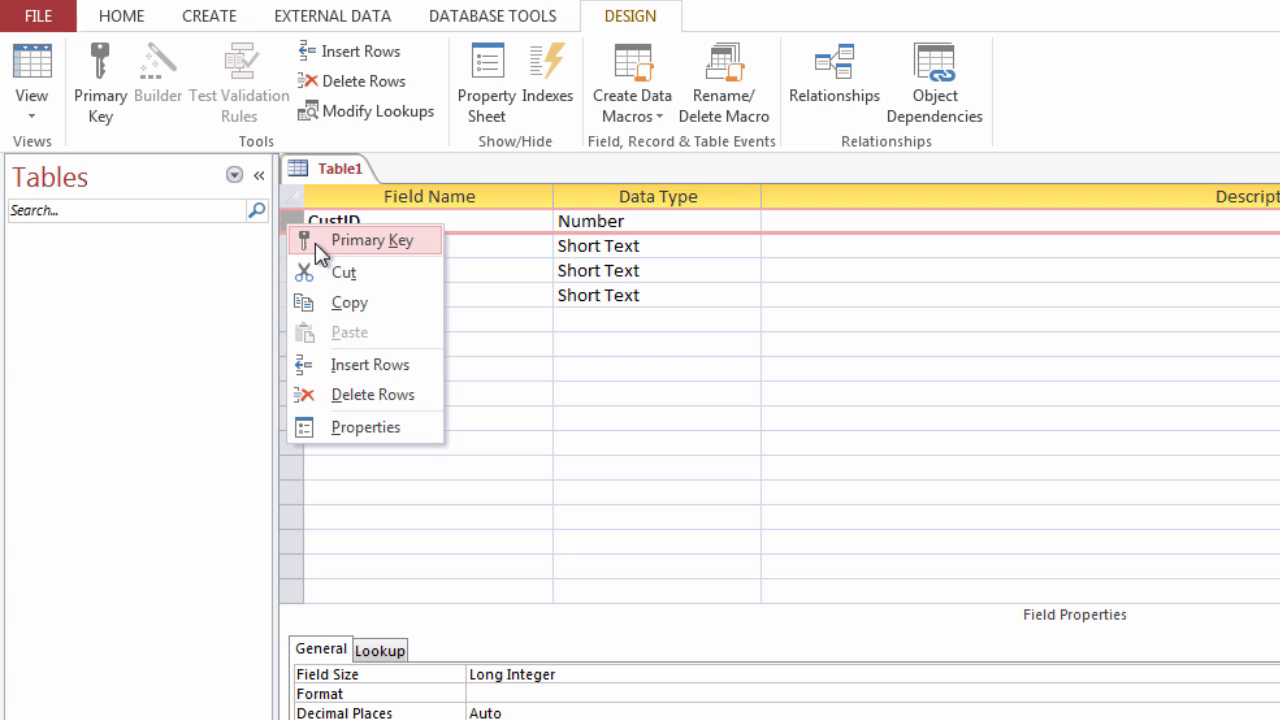
pyautogui.click(315, 243)
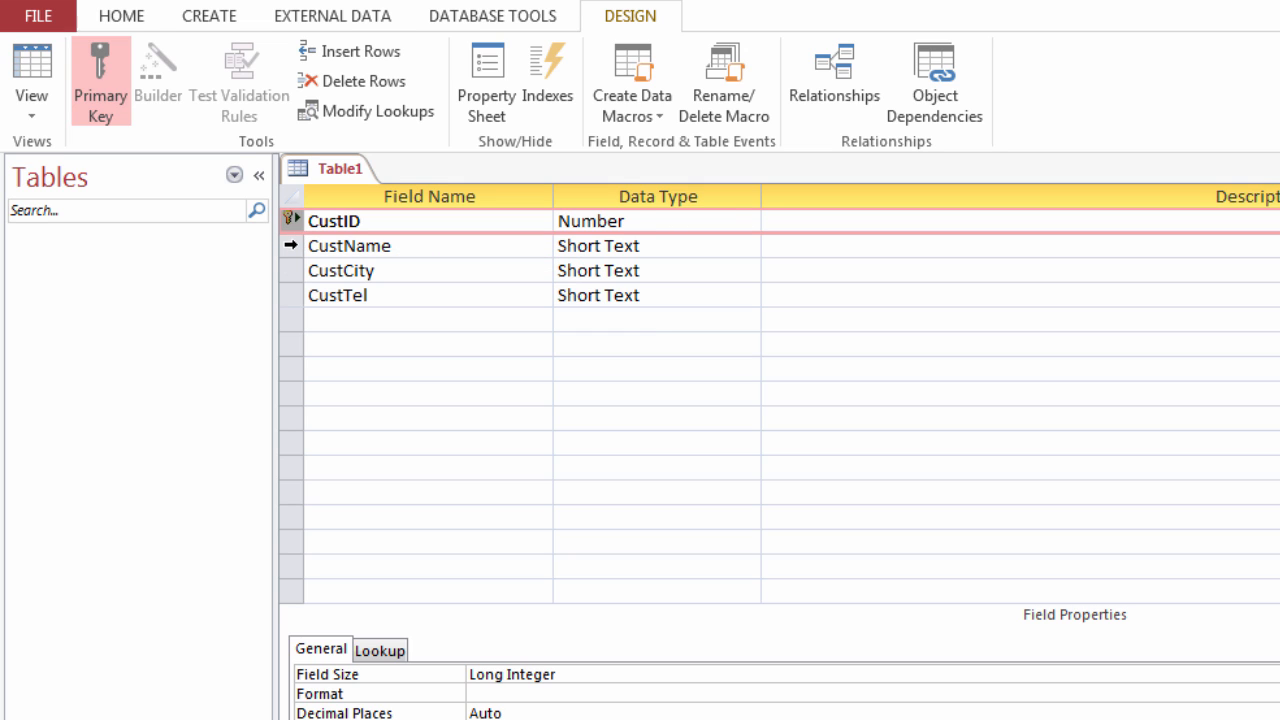
pyautogui.click(292, 245)
pyautogui.click(289, 221)
pyautogui.rightClick(290, 228)
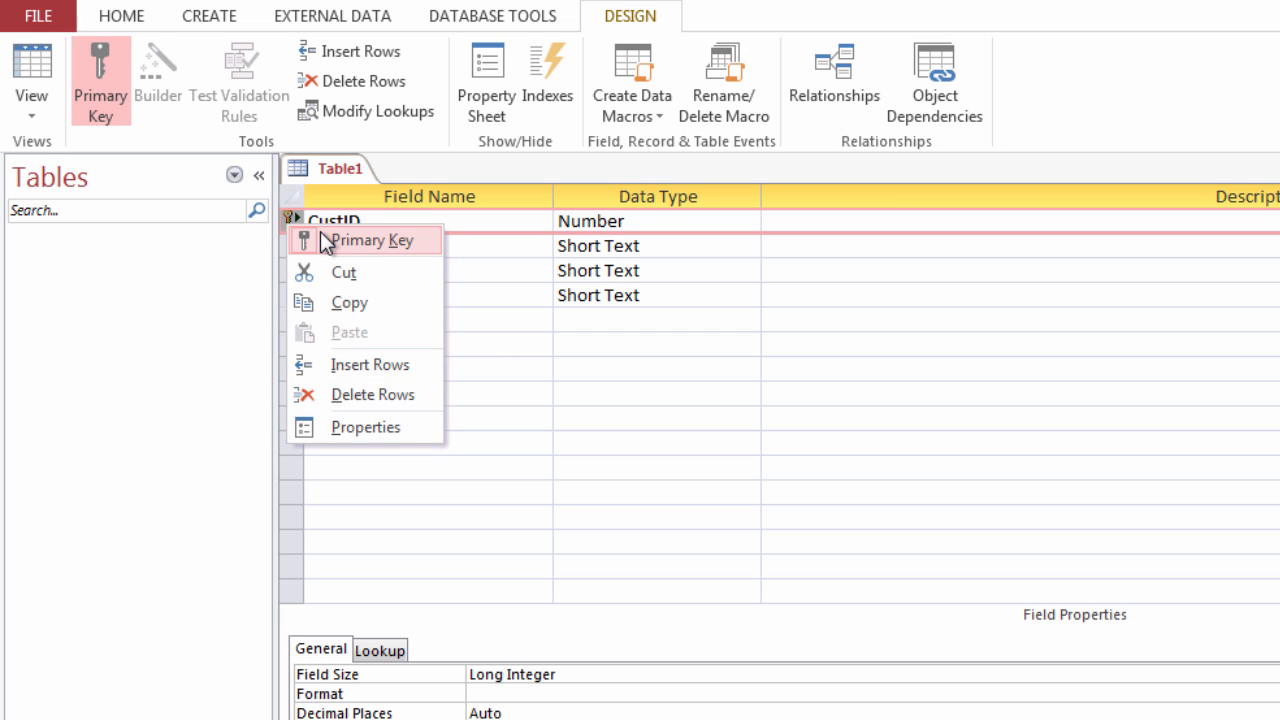
pyautogui.click(519, 366)
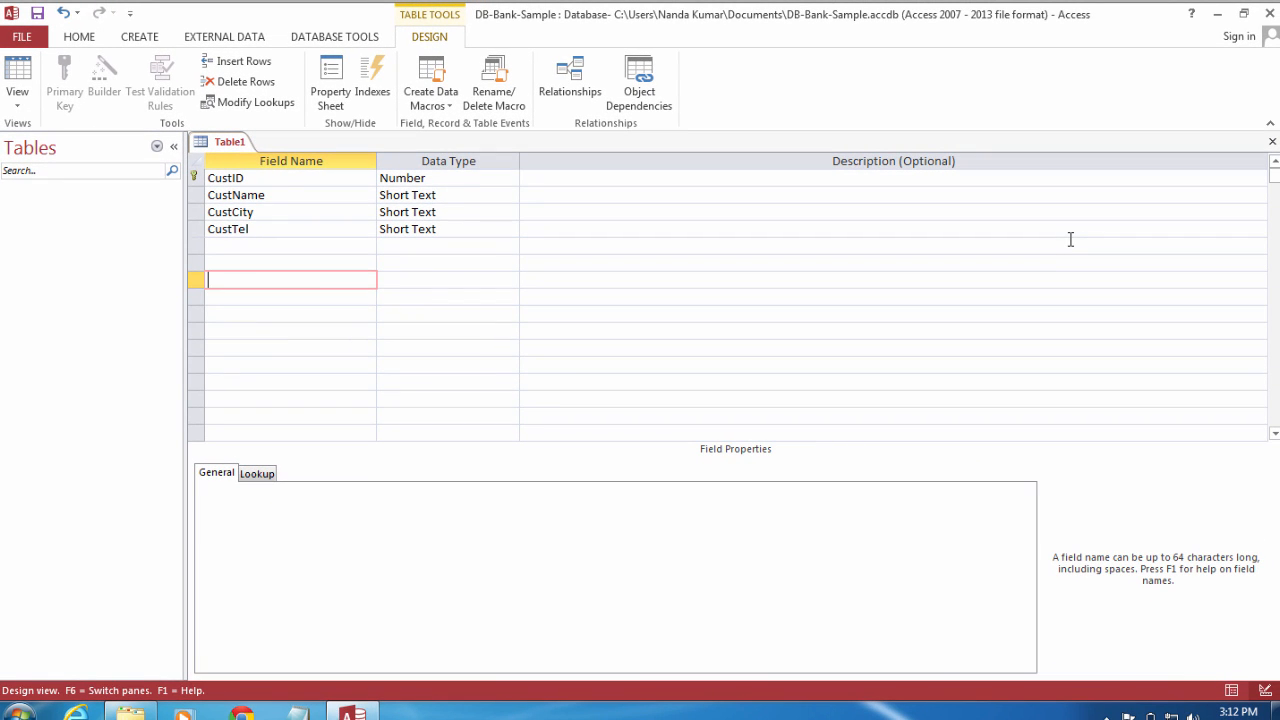
# Close the table, saving its design as TblCustomer, and filter the database object list to Tables.
pyautogui.click(1271, 143)
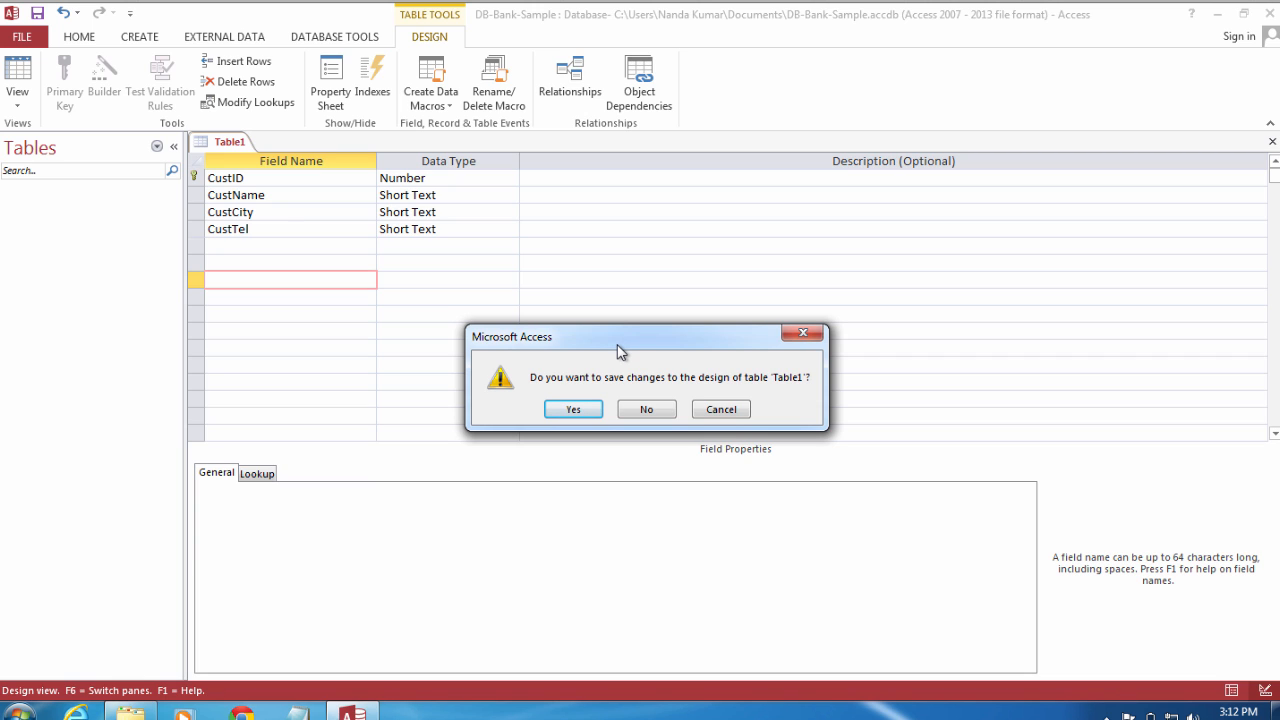
pyautogui.click(577, 409)
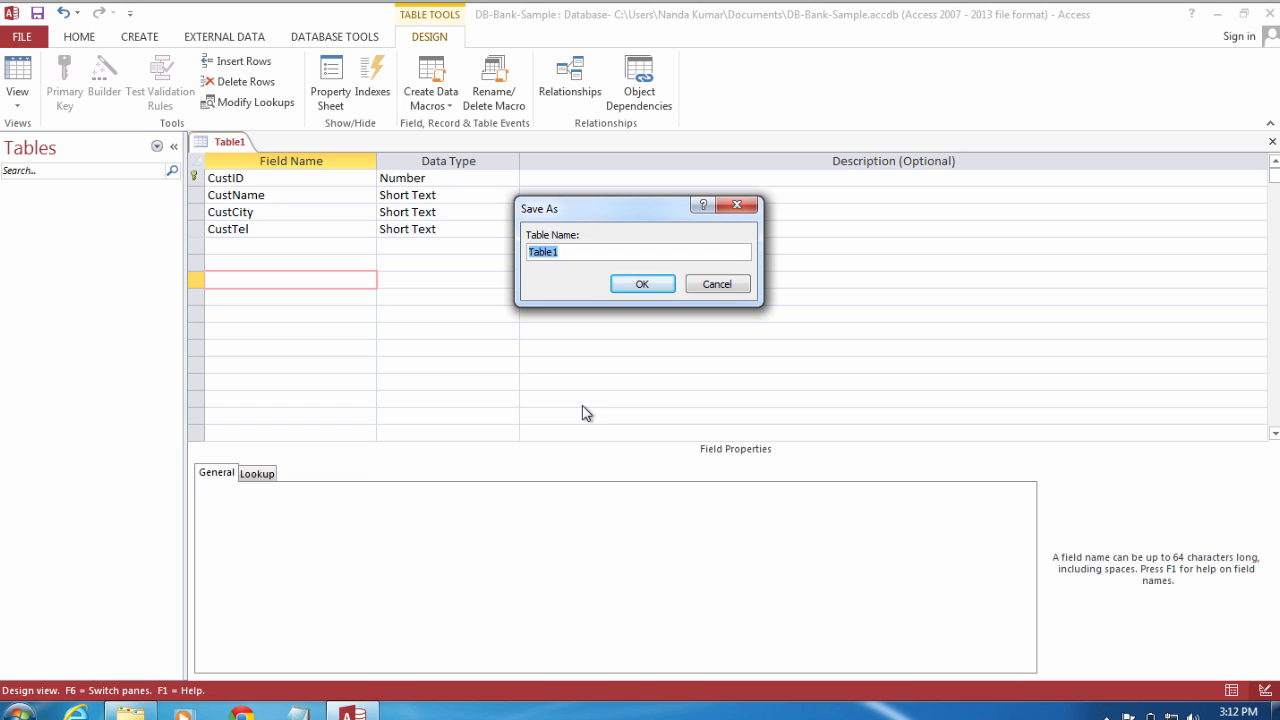
pyautogui.write('Tbl')
pyautogui.write('Customer')
pyautogui.click(643, 285)
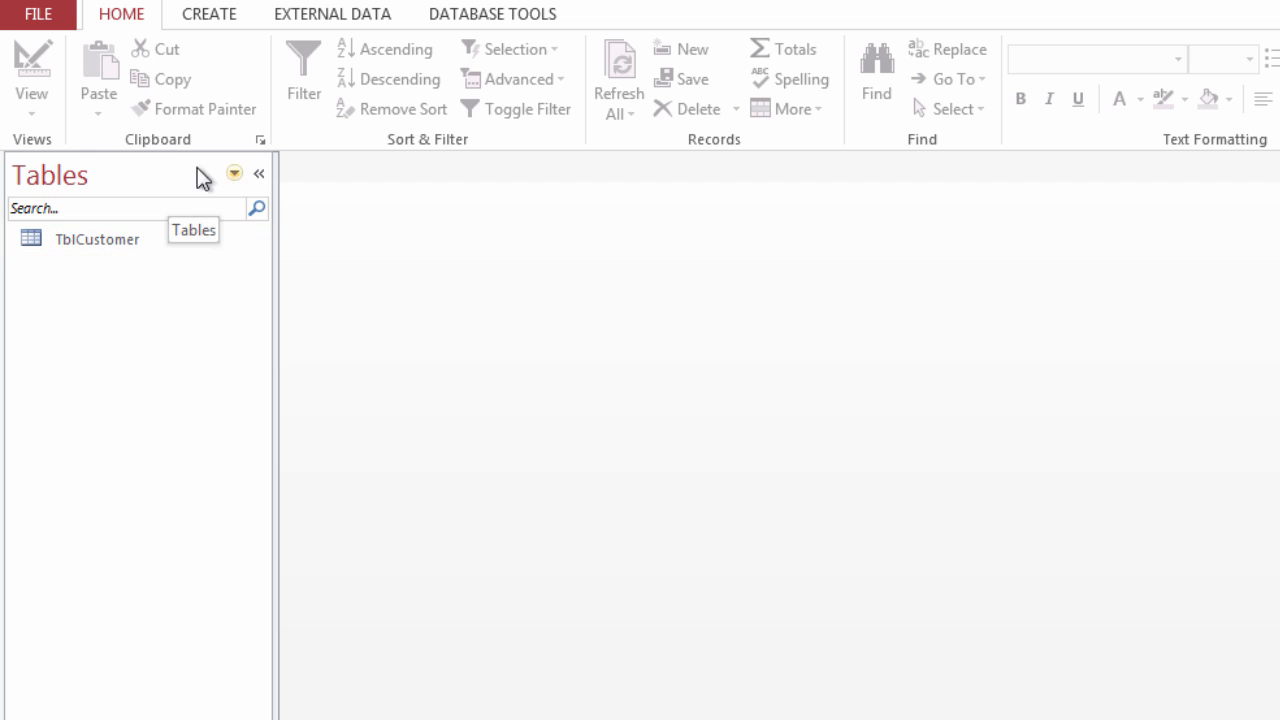
pyautogui.click(234, 173)
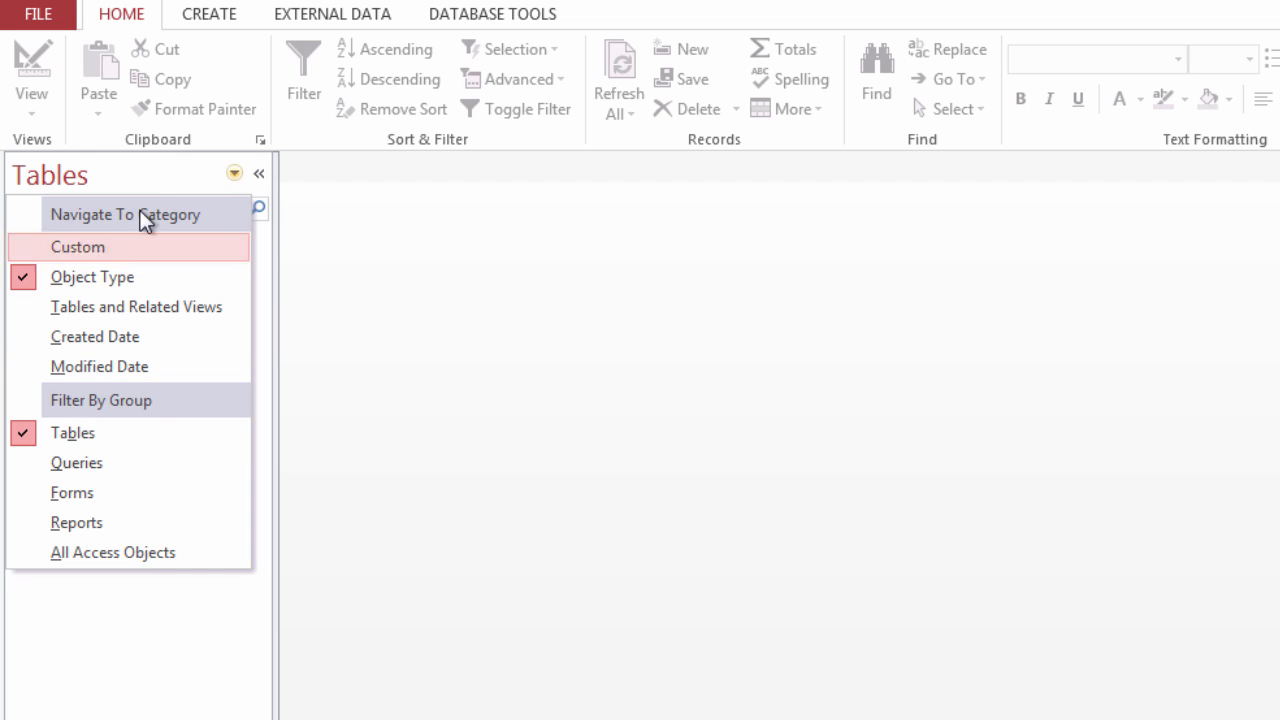
pyautogui.click(116, 432)
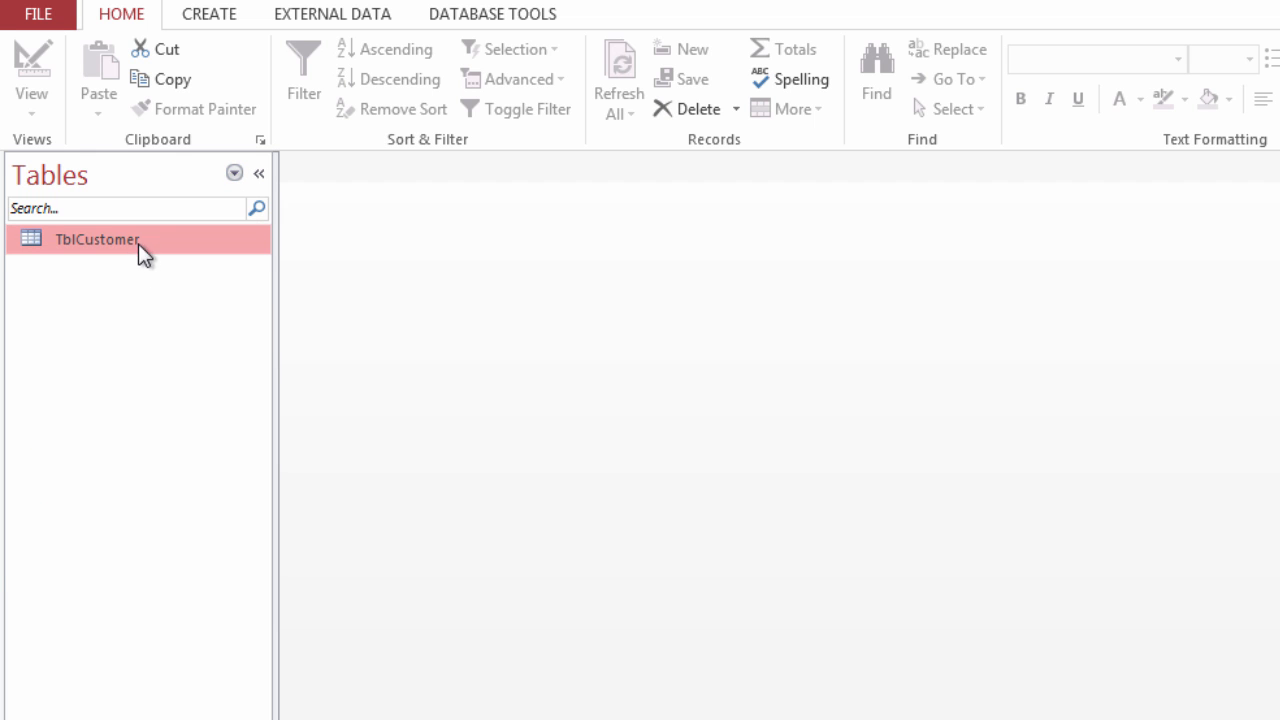
# Open the TblCustomer table and switch it to Design View.
pyautogui.doubleClick(88, 241)
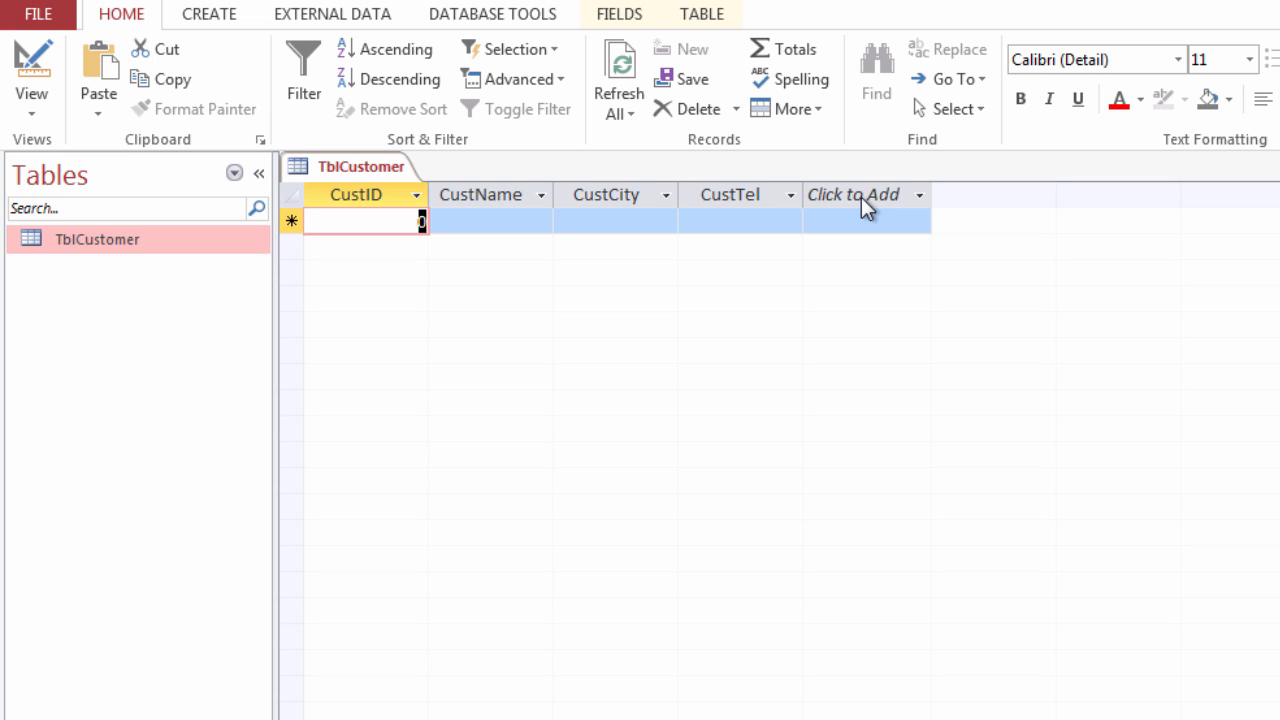
pyautogui.click(371, 218)
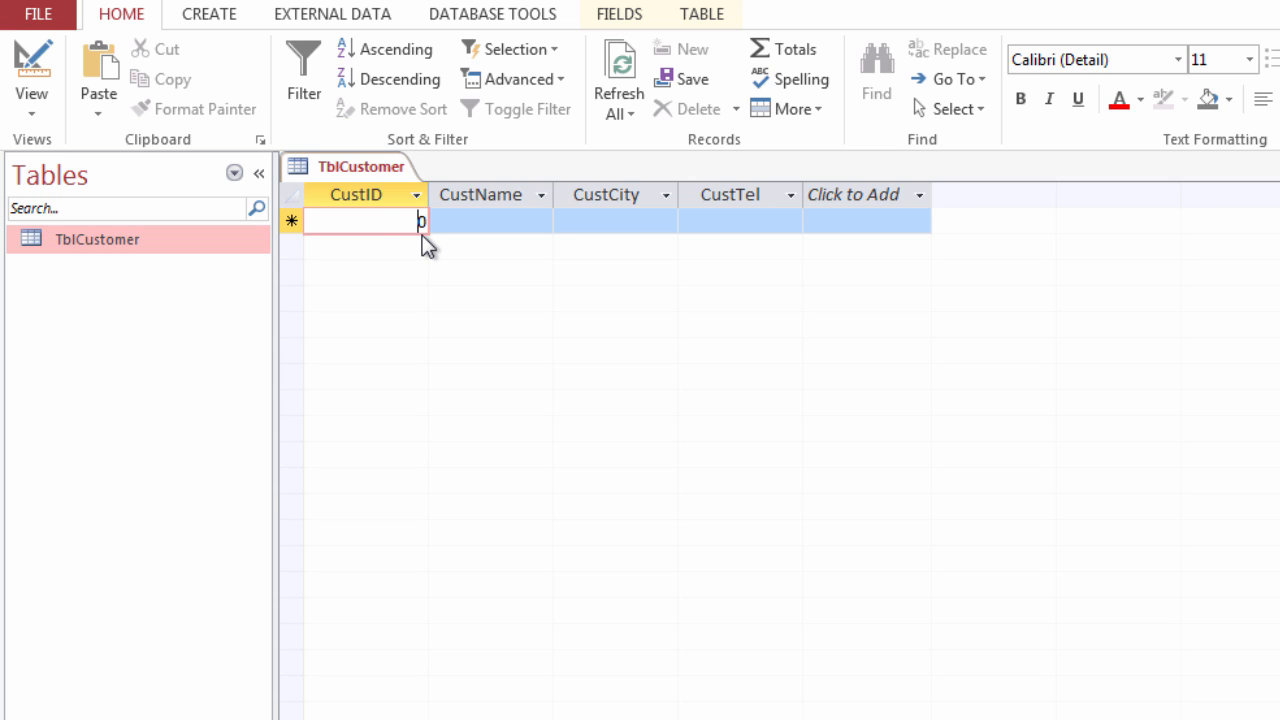
pyautogui.click(39, 116)
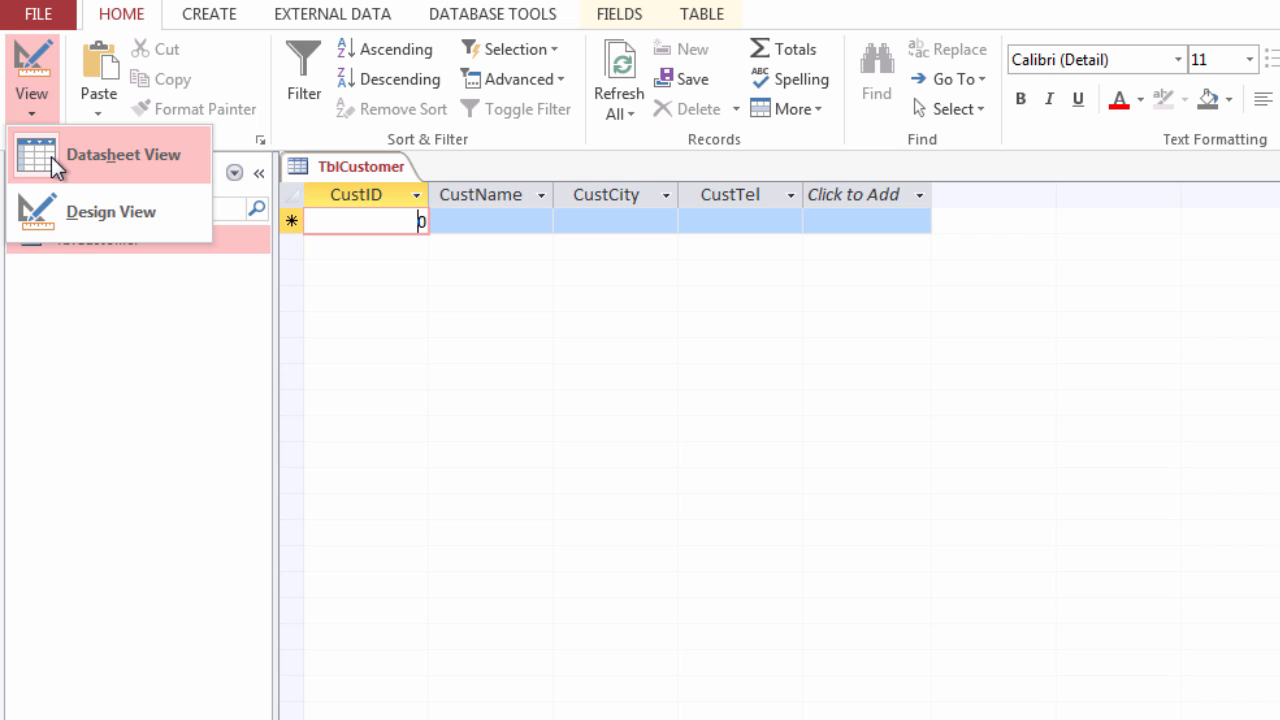
pyautogui.click(85, 210)
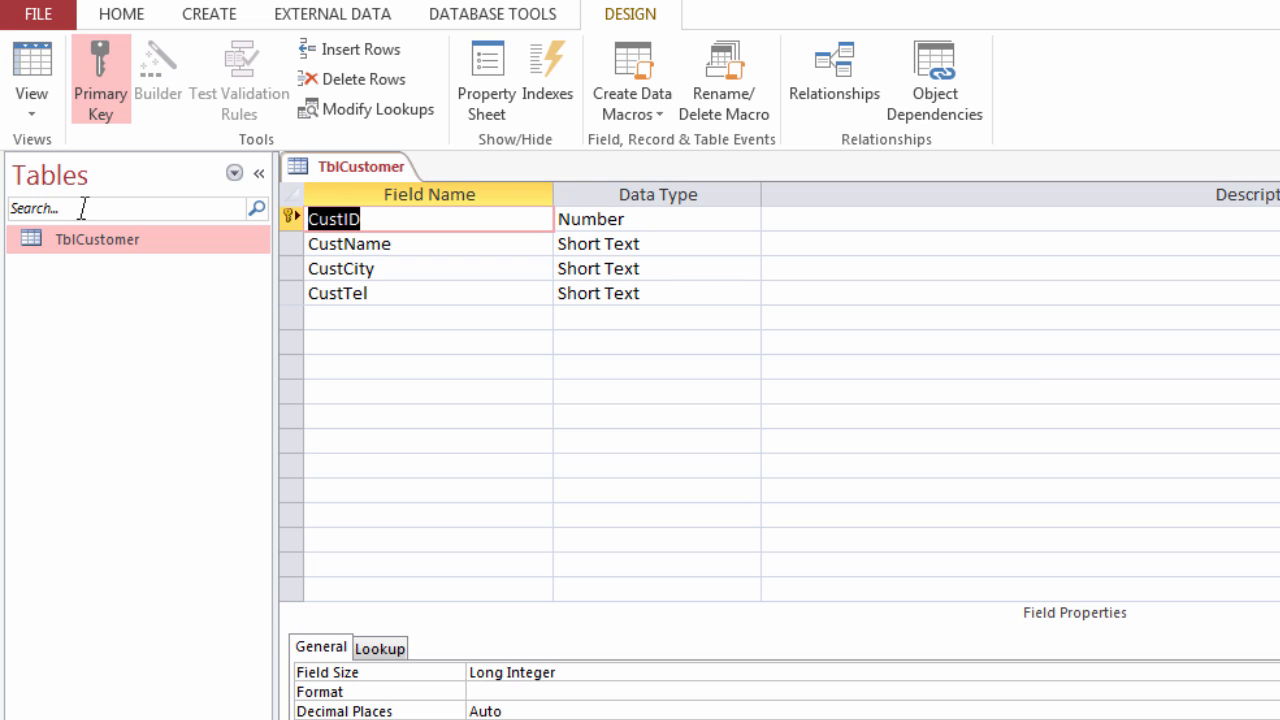
# Look through the properties of the four TblCustomer fields and set the default value of CustCity to New York.
pyautogui.click(374, 220)
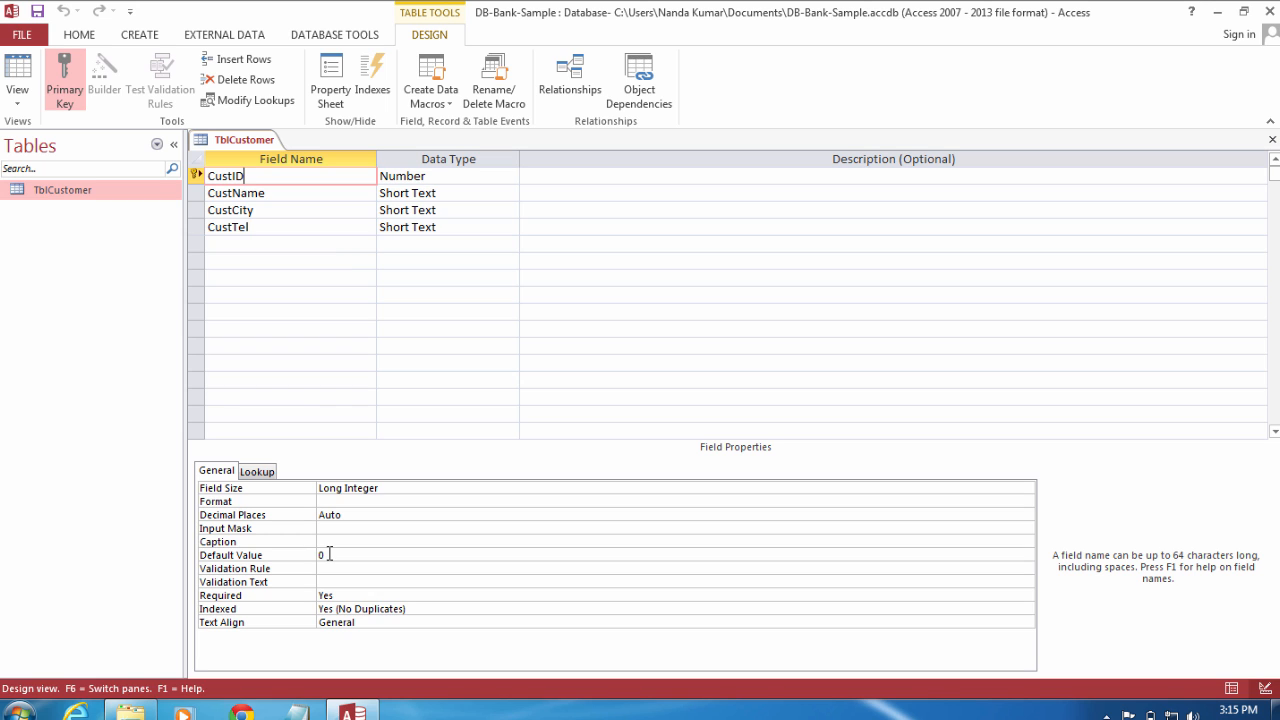
pyautogui.click(273, 192)
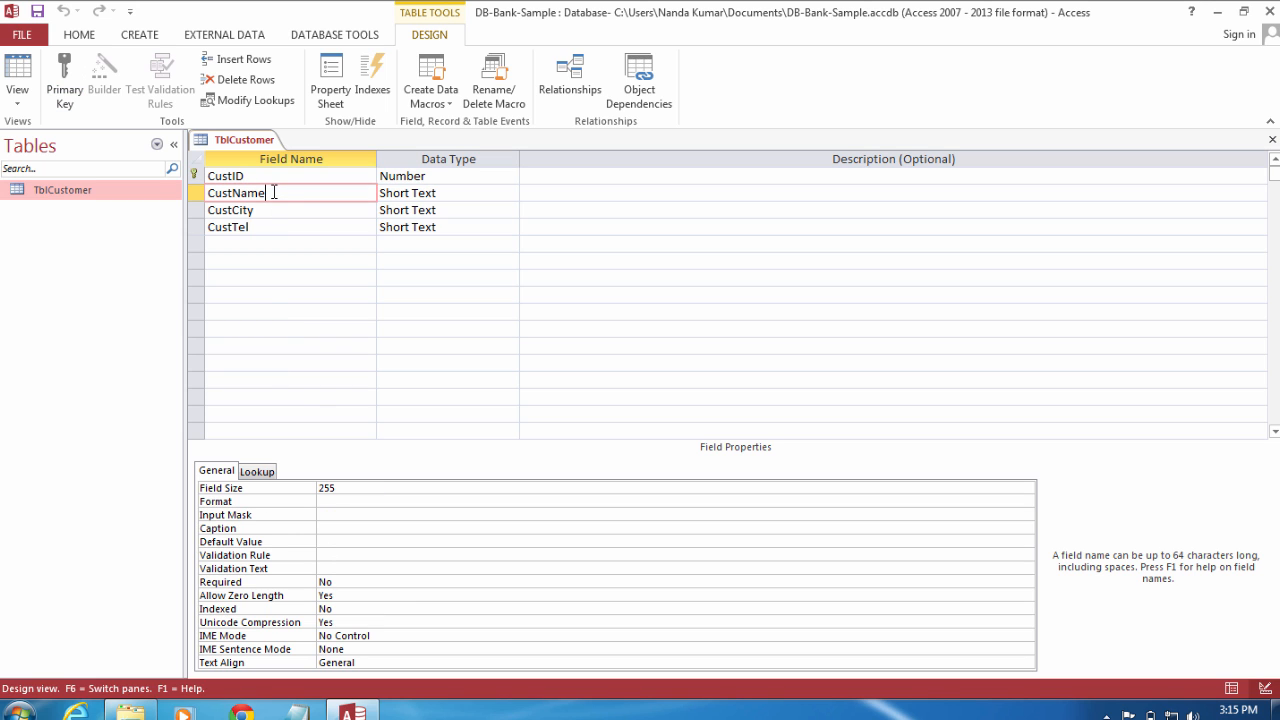
pyautogui.click(272, 210)
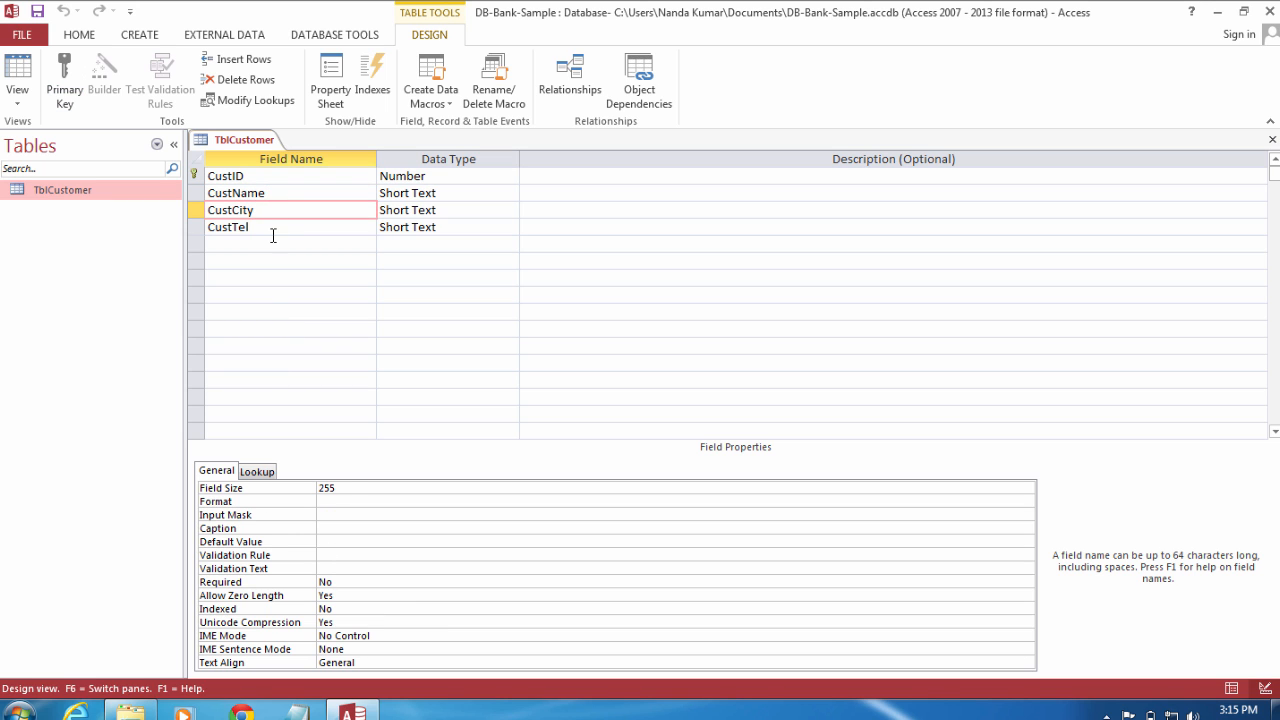
pyautogui.click(273, 233)
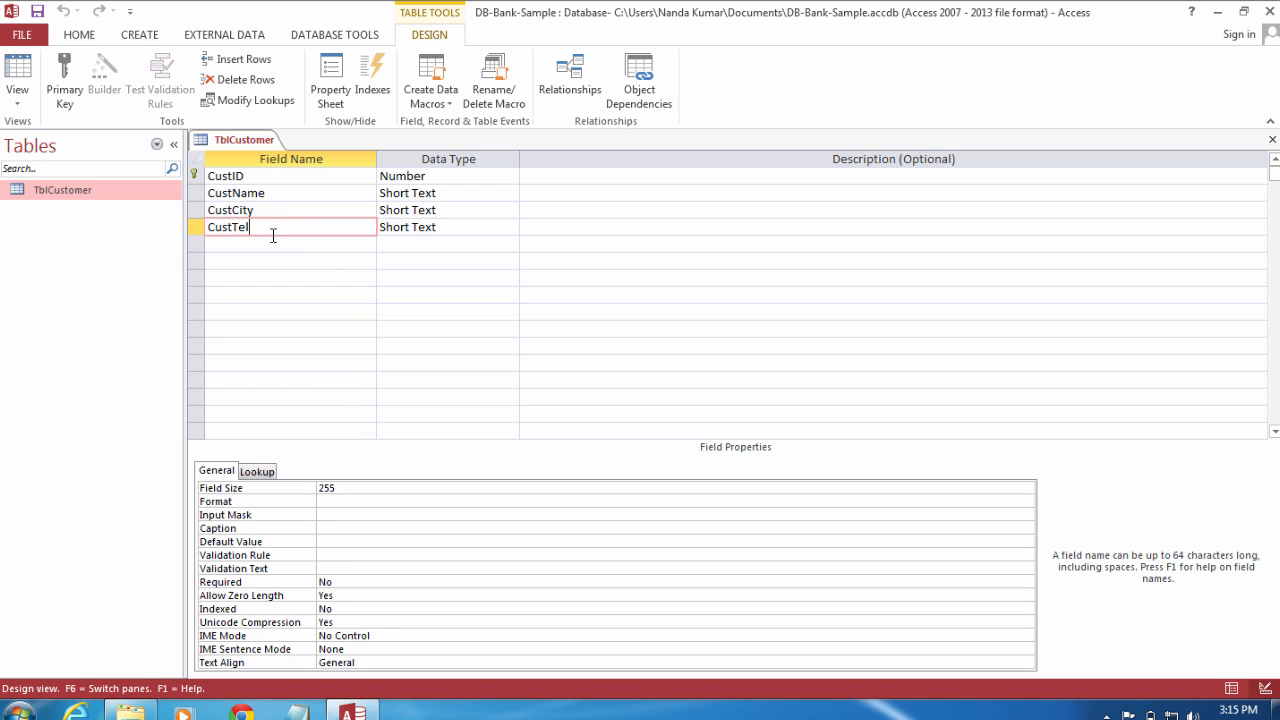
pyautogui.click(273, 216)
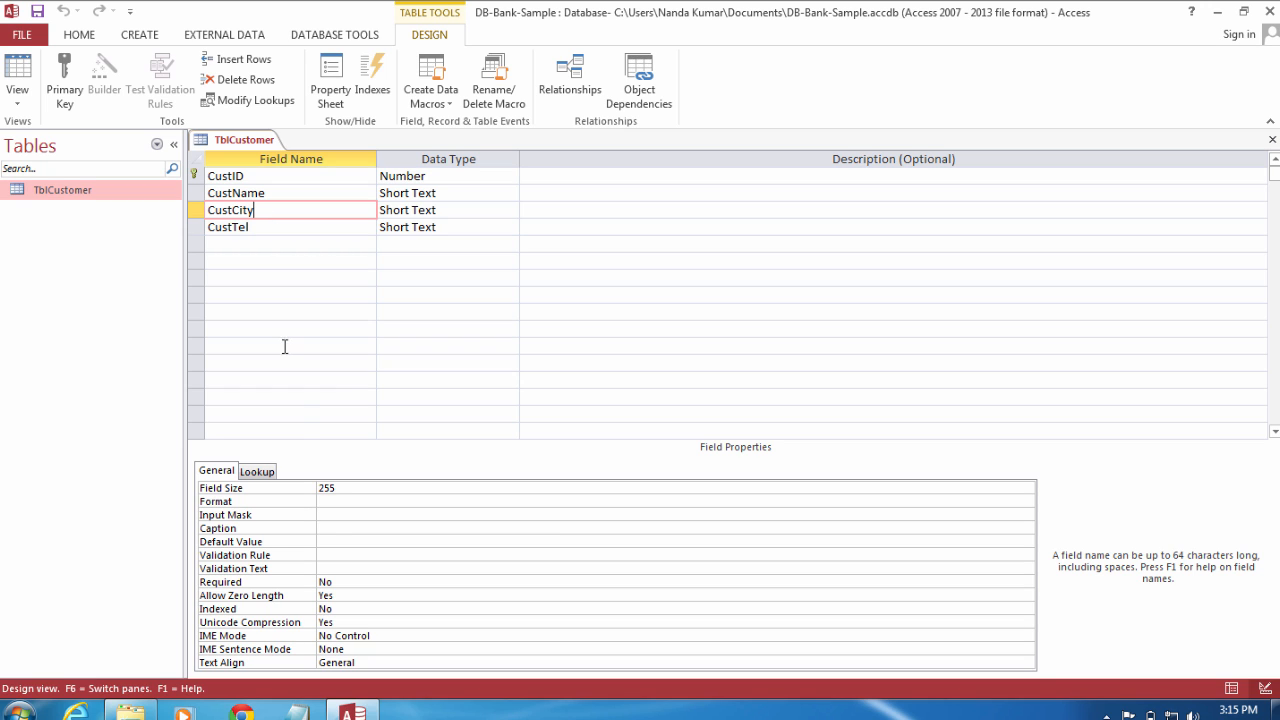
pyautogui.click(335, 540)
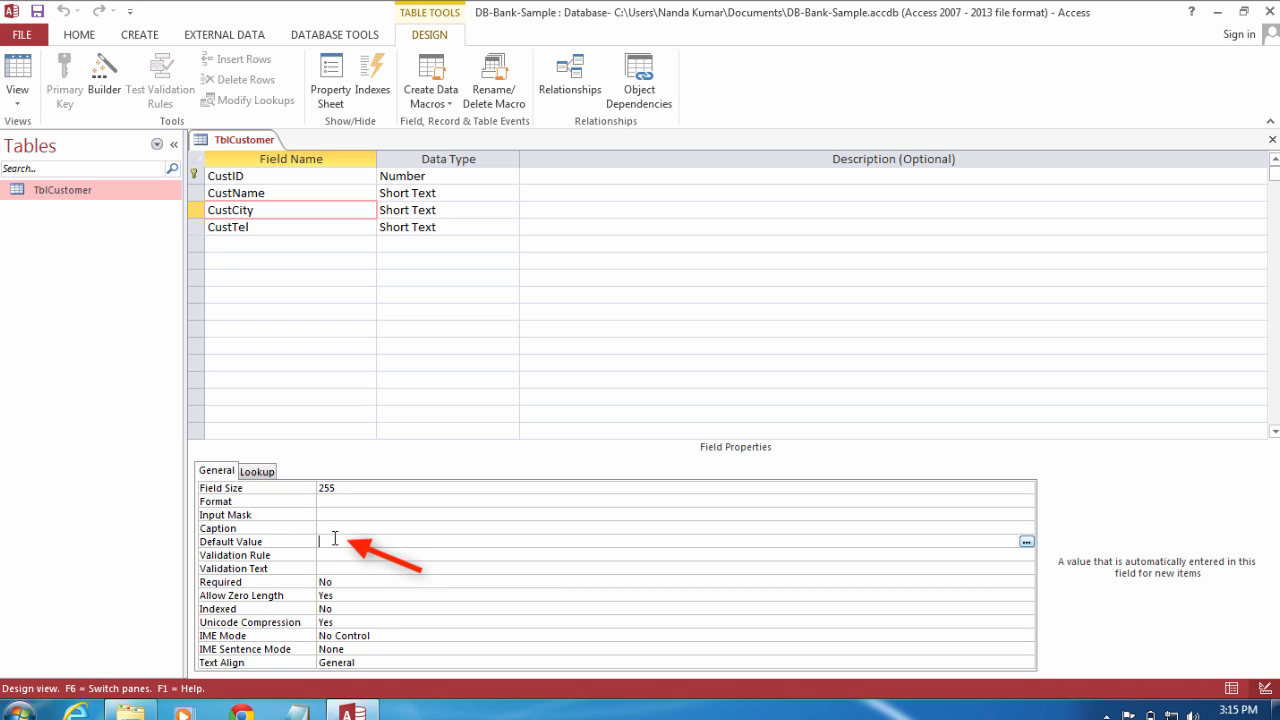
pyautogui.write('New ')
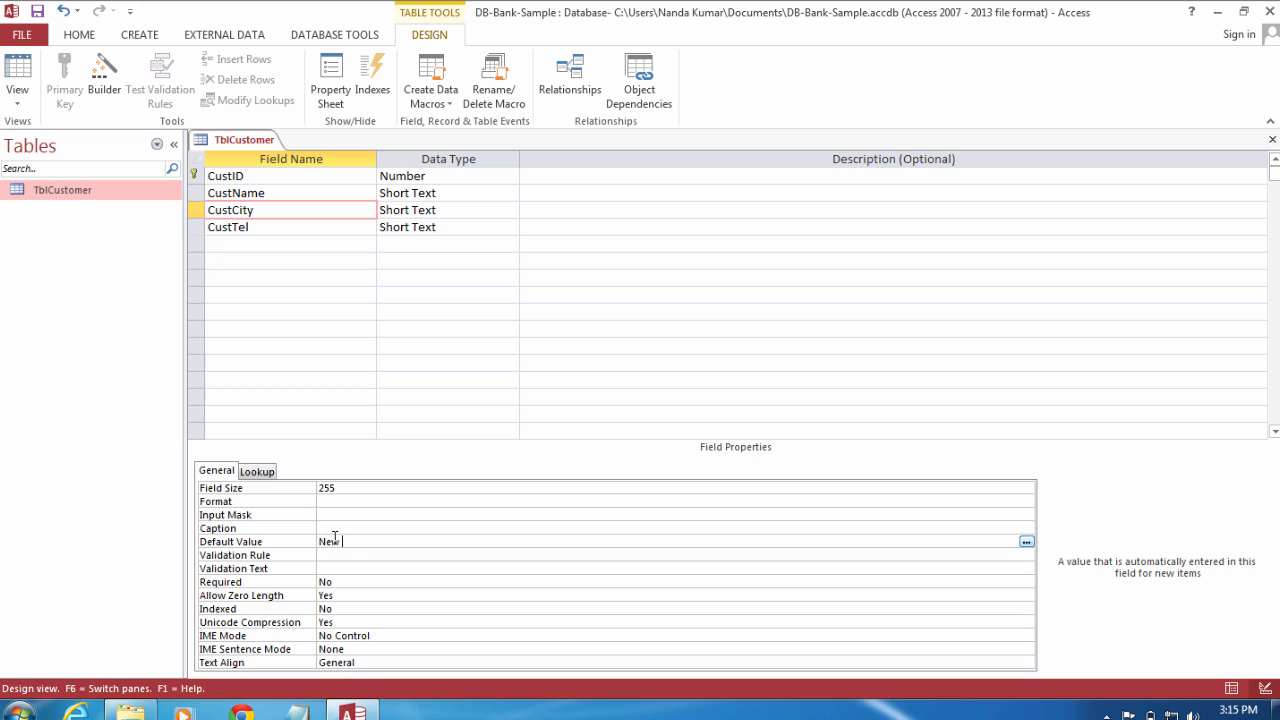
pyautogui.write('York')
# Review the CustID field's default value, and close TblCustomer, saving the changes to its design.
pyautogui.click(272, 175)
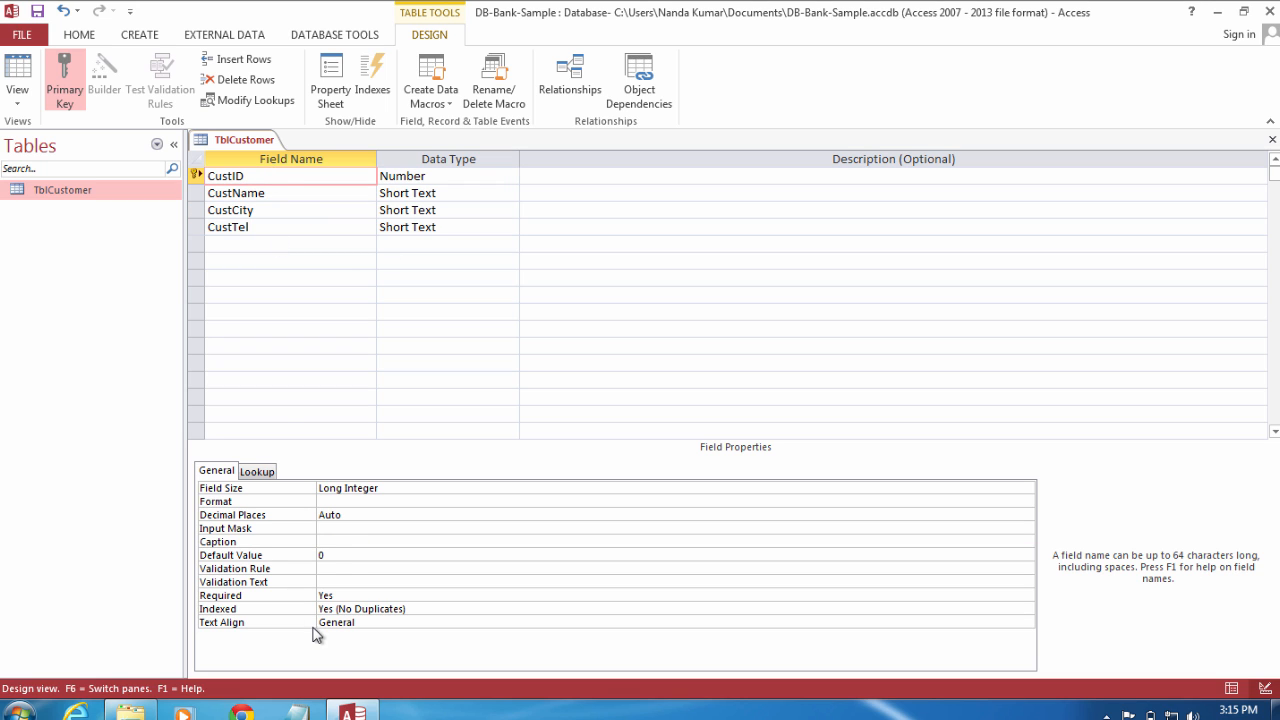
pyautogui.click(336, 553)
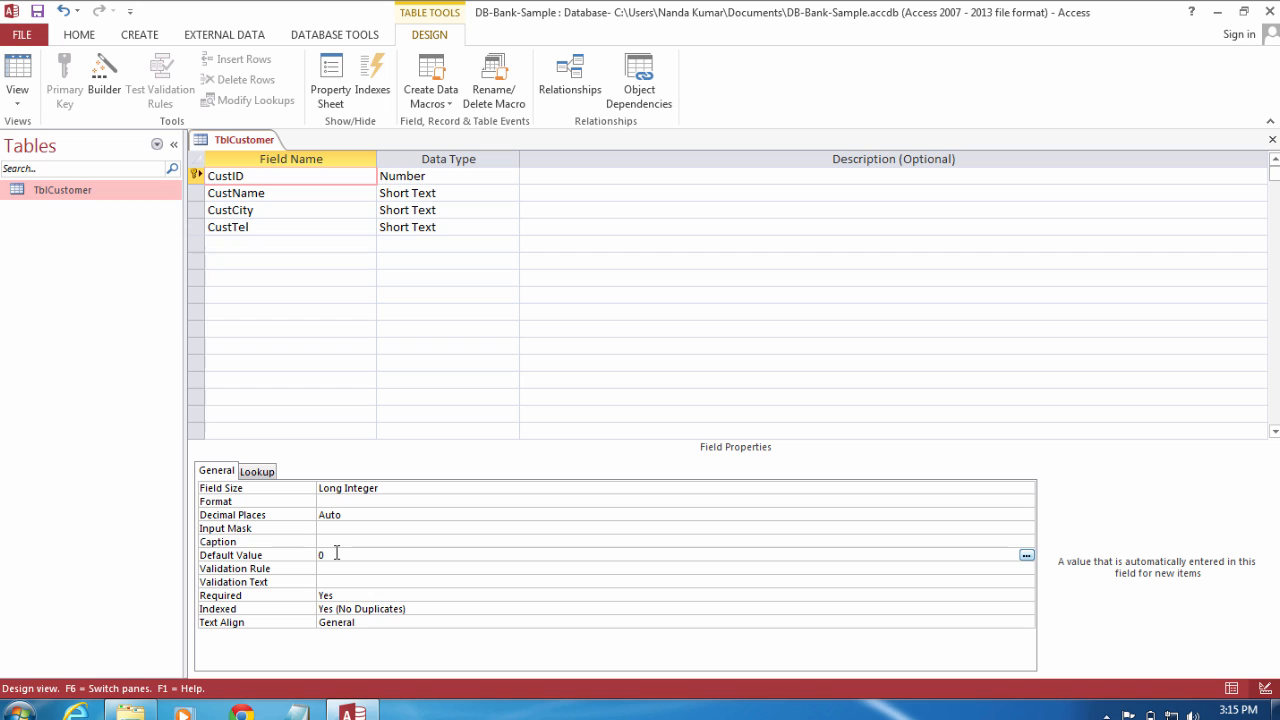
pyautogui.write('00')
pyautogui.click(1271, 142)
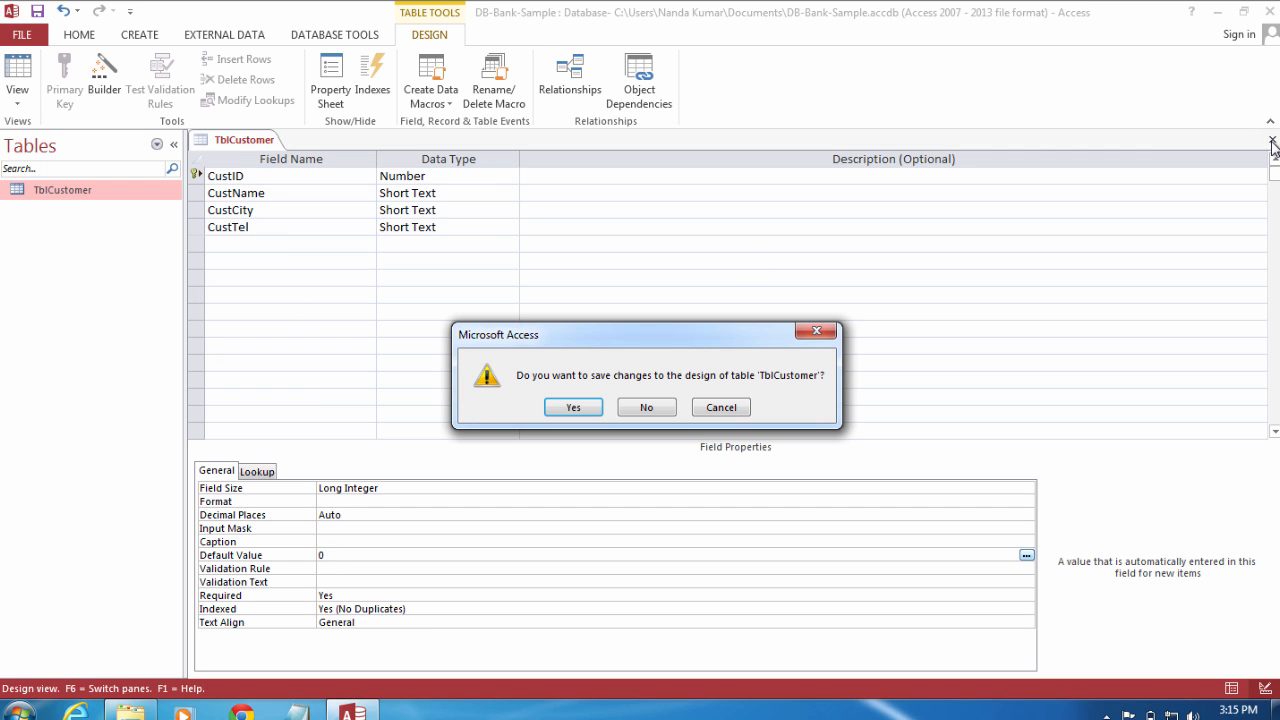
pyautogui.click(573, 407)
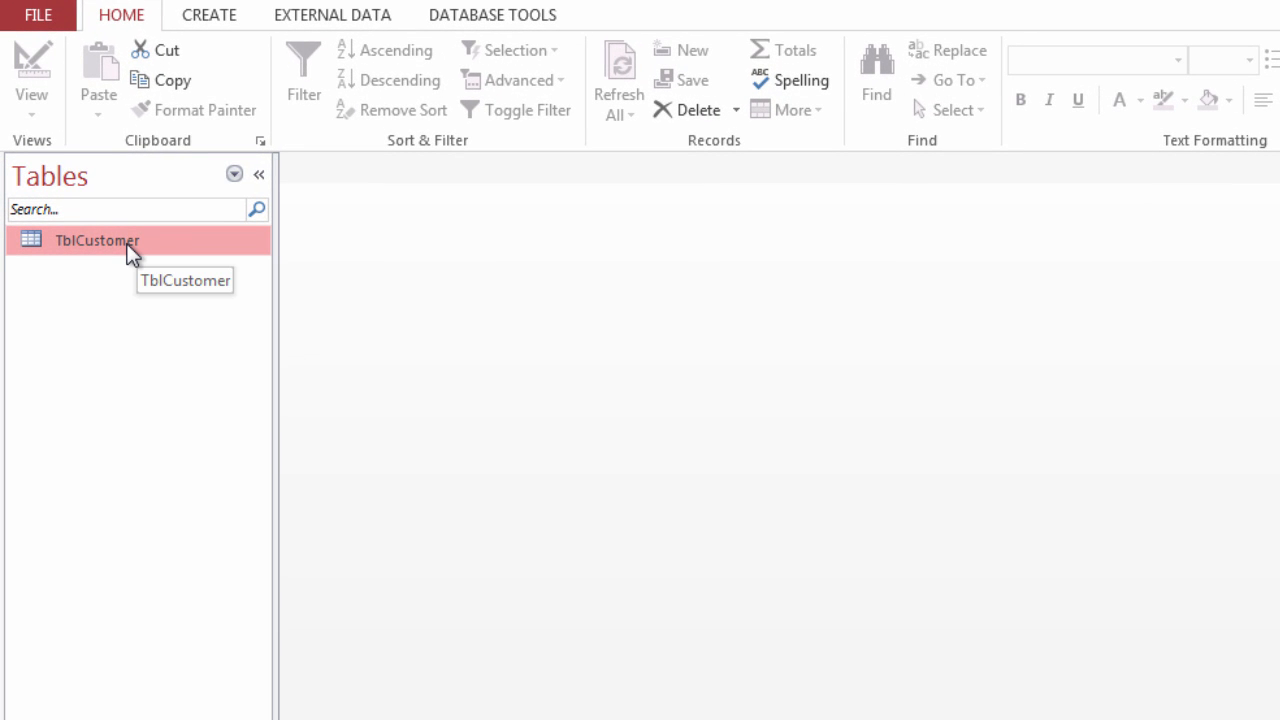
# Open TblCustomer in Datasheet View to check the default values in the new record, and close the table.
pyautogui.doubleClick(110, 241)
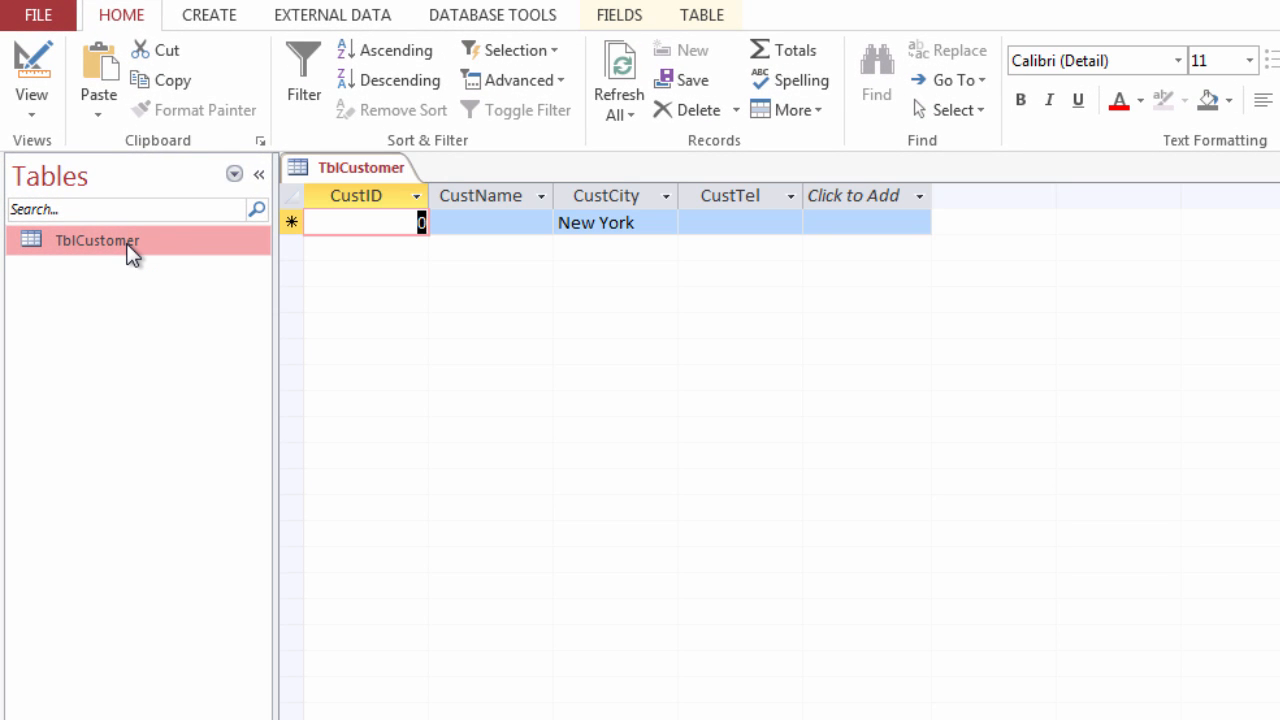
pyautogui.click(413, 228)
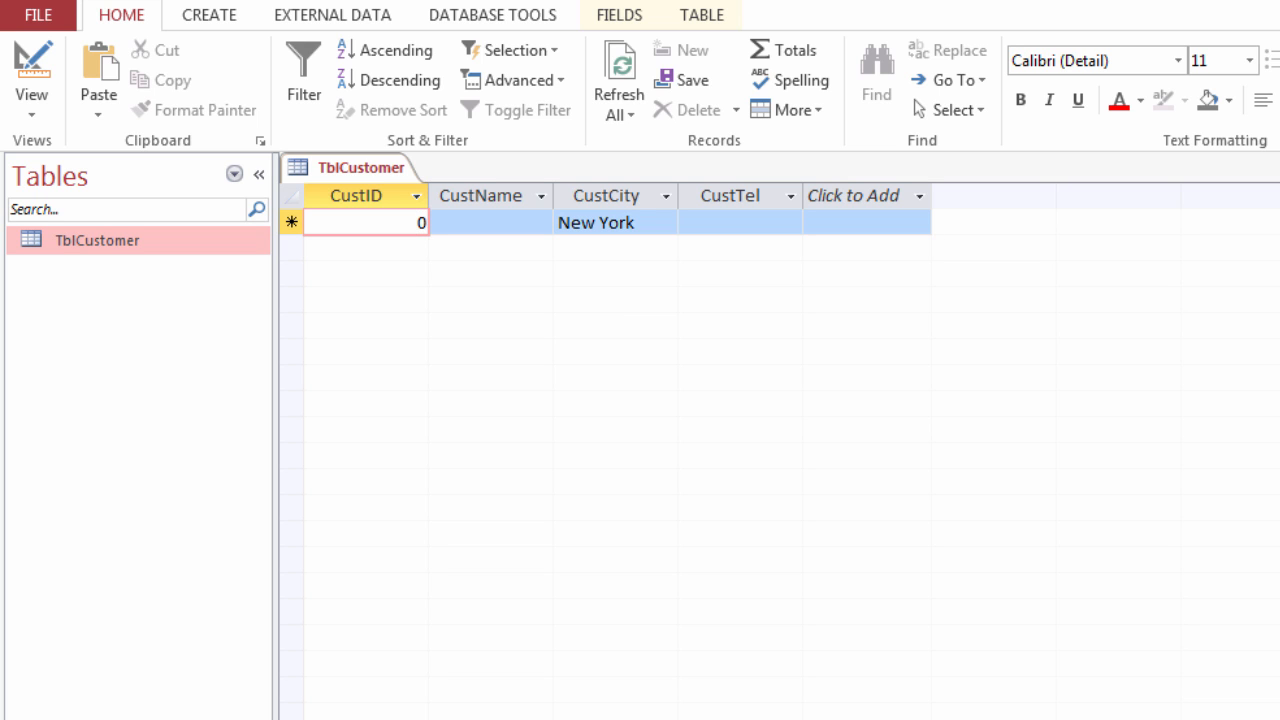
pyautogui.hotkey('ctrl', 'w')
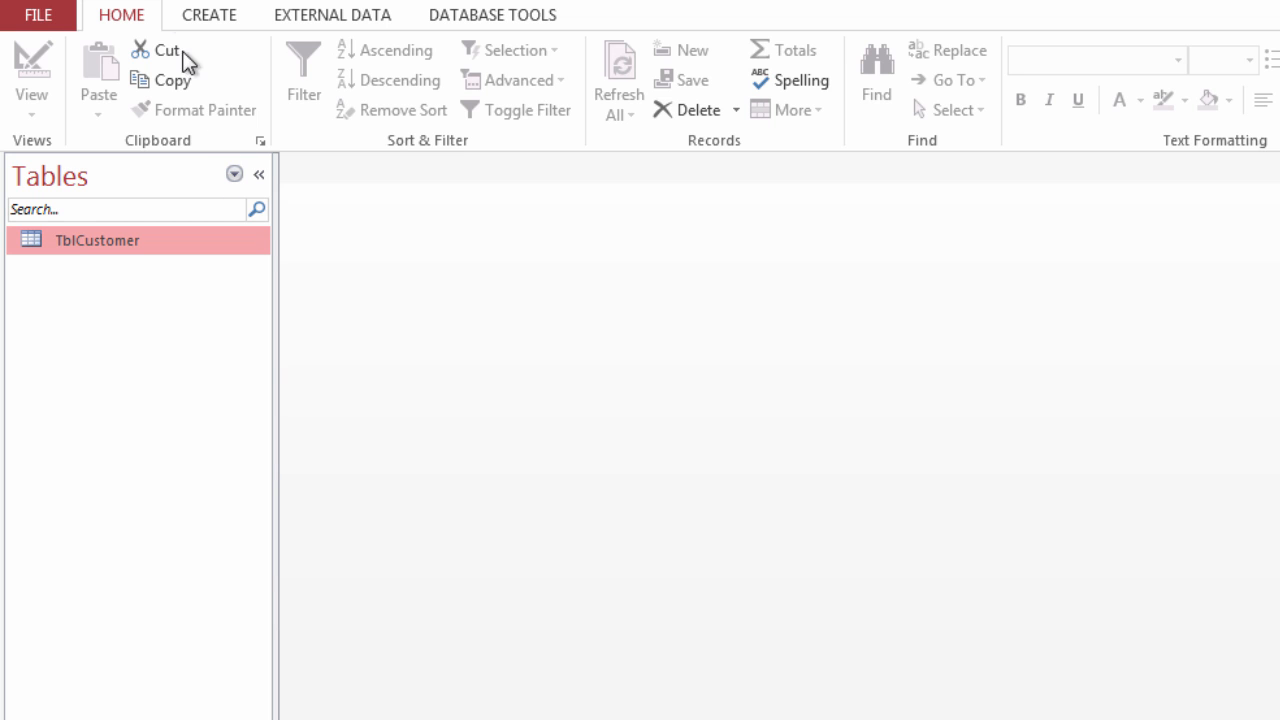
# Create a new table in Design View and add a first field named AccID with the data type Short Text.
pyautogui.click(209, 24)
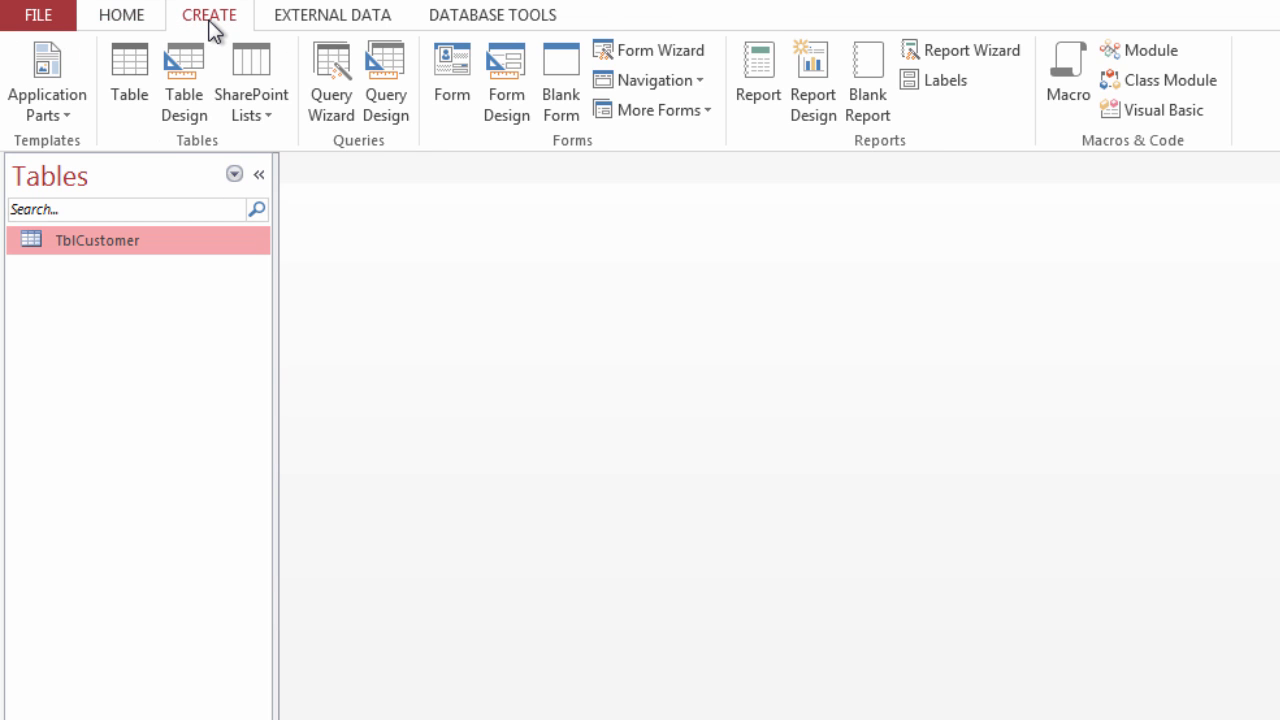
pyautogui.click(201, 107)
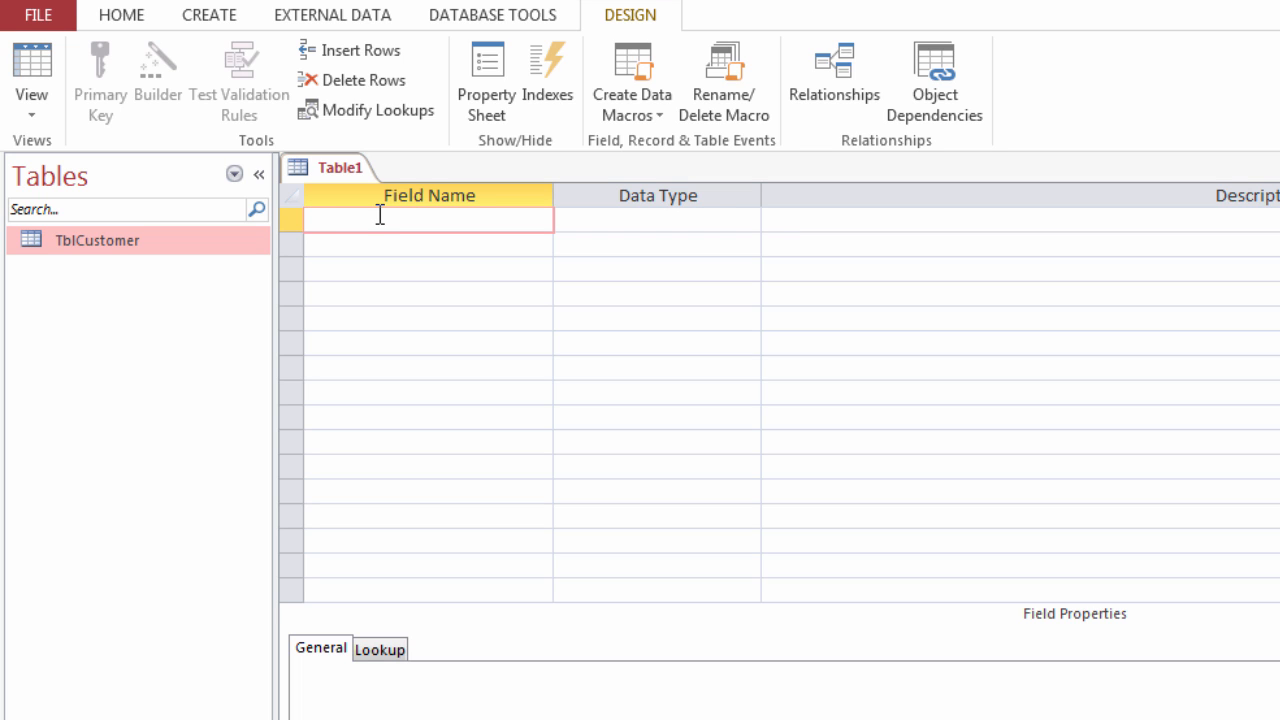
pyautogui.write('AccID')
# Add a second field named AccType with the data type Short Text.
pyautogui.click(391, 251)
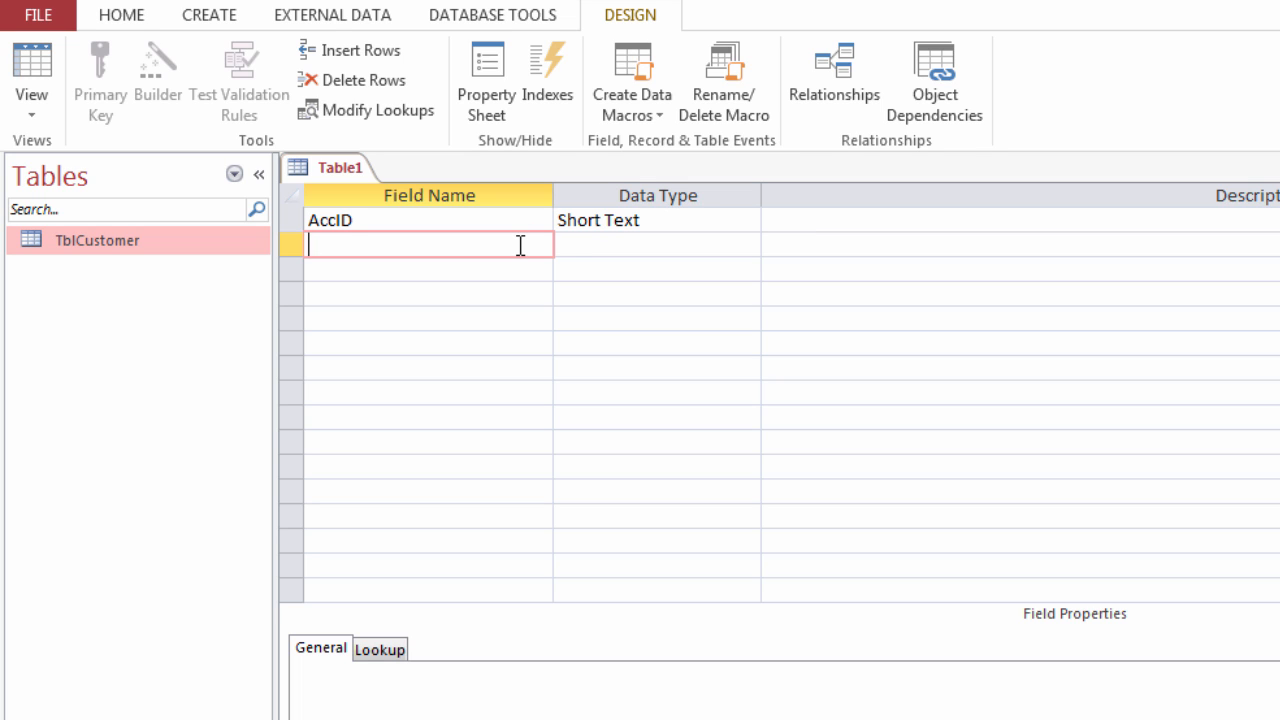
pyautogui.write('AccType')
pyautogui.click(643, 245)
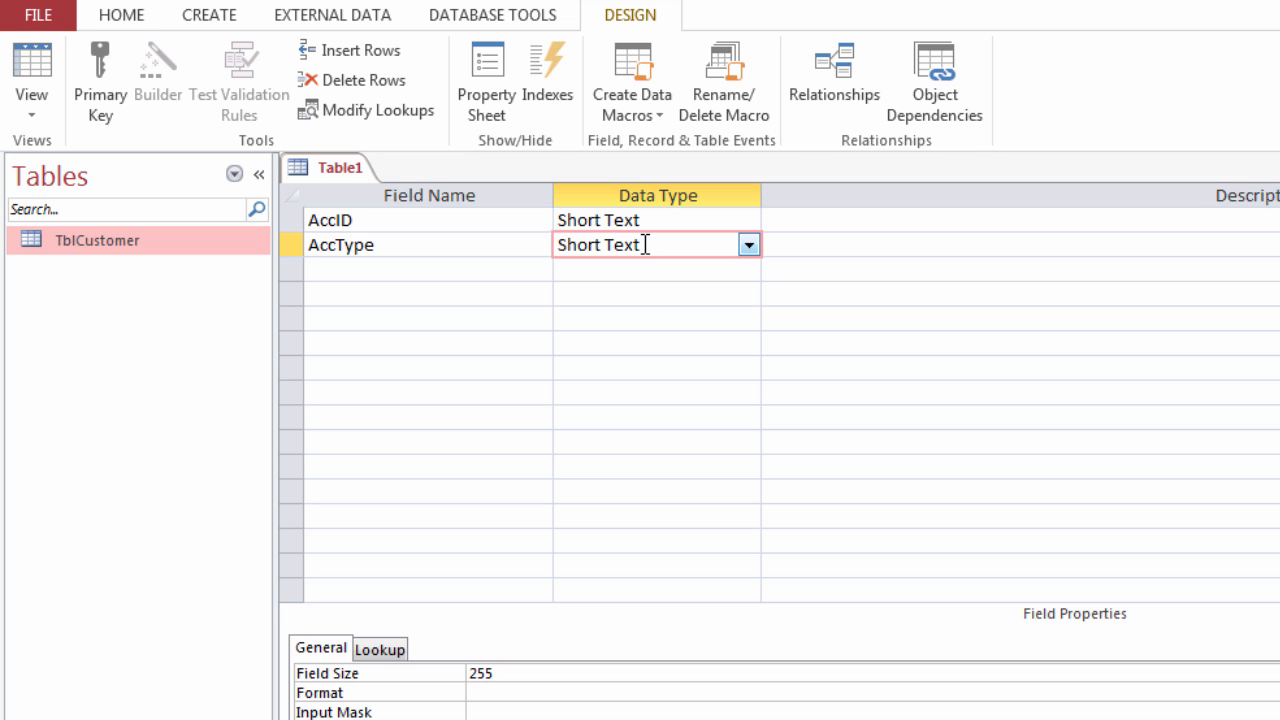
# Add a third field named AccBalance with the data type Currency.
pyautogui.click(526, 264)
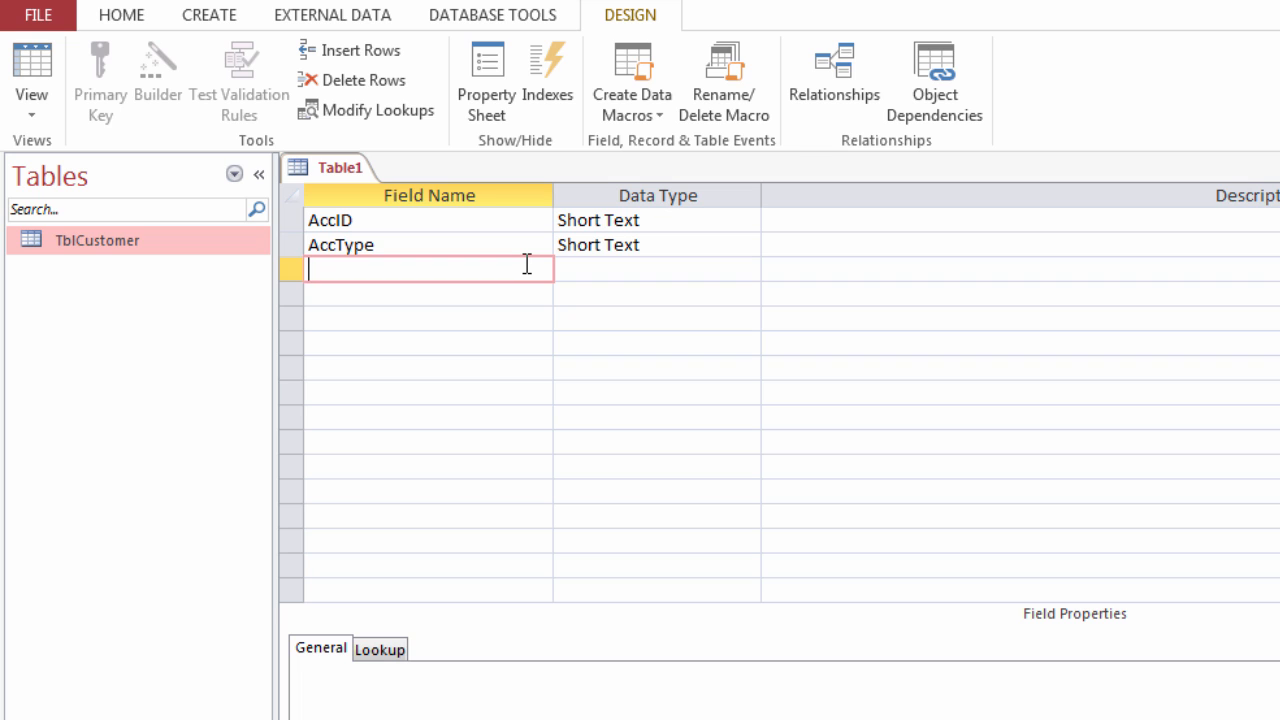
pyautogui.write('AccBalance')
pyautogui.click(590, 268)
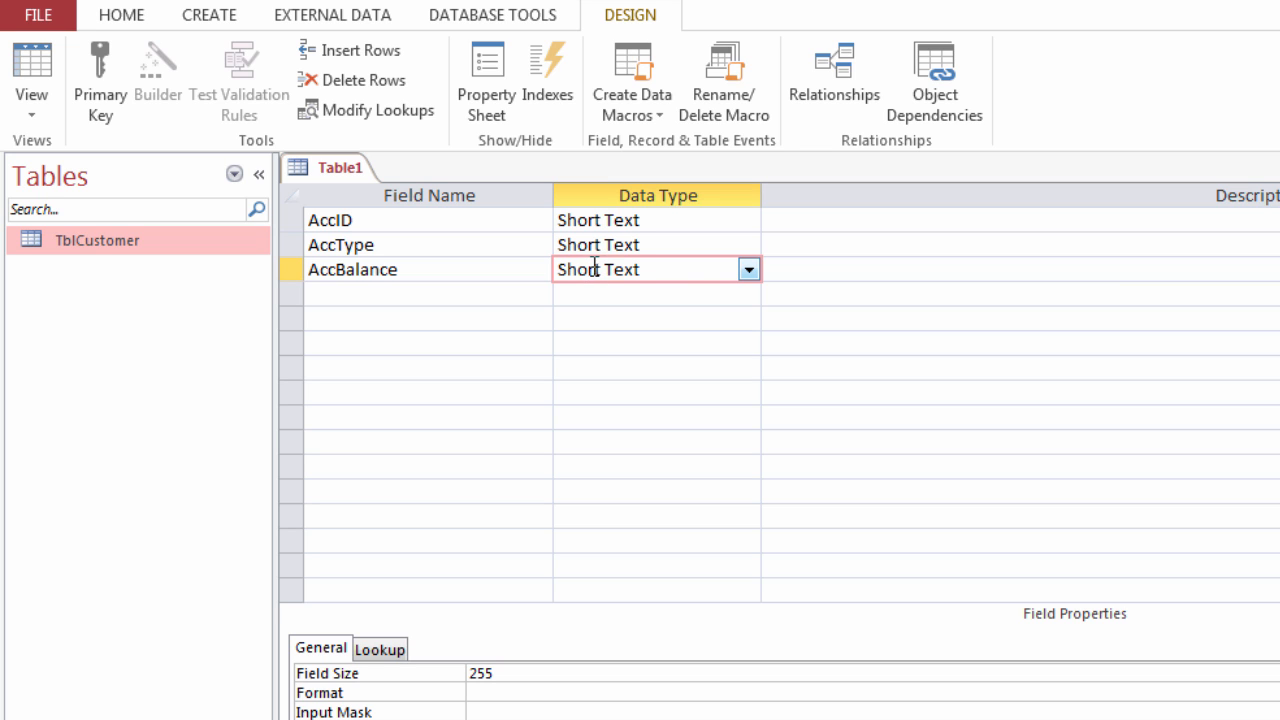
pyautogui.click(745, 273)
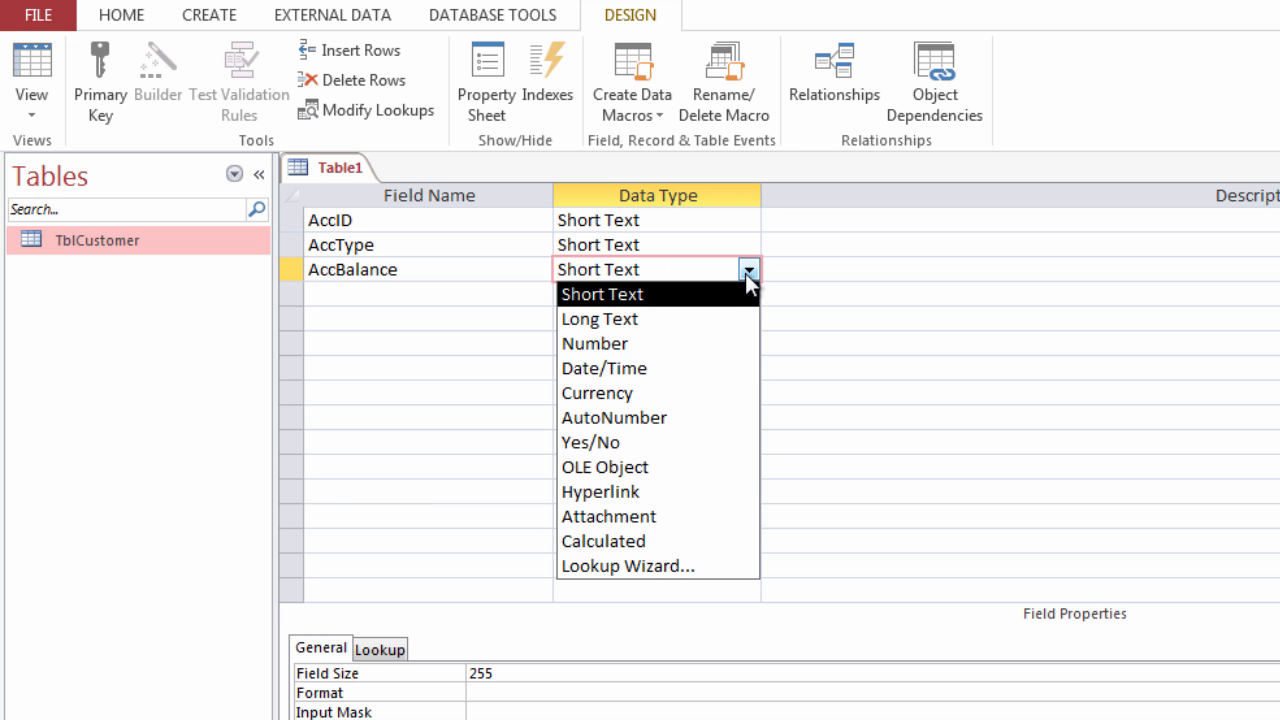
pyautogui.click(651, 393)
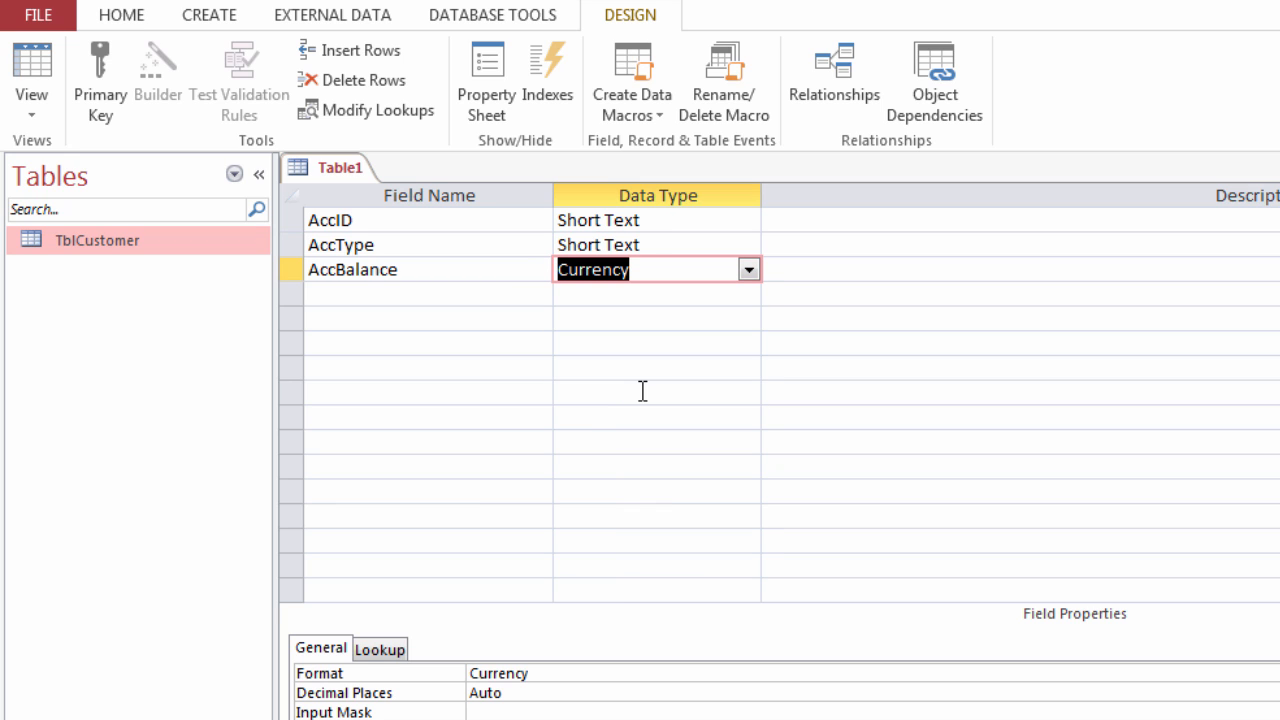
# Add a fourth field named AccOpenDate with the data type Date/Time.
pyautogui.click(515, 295)
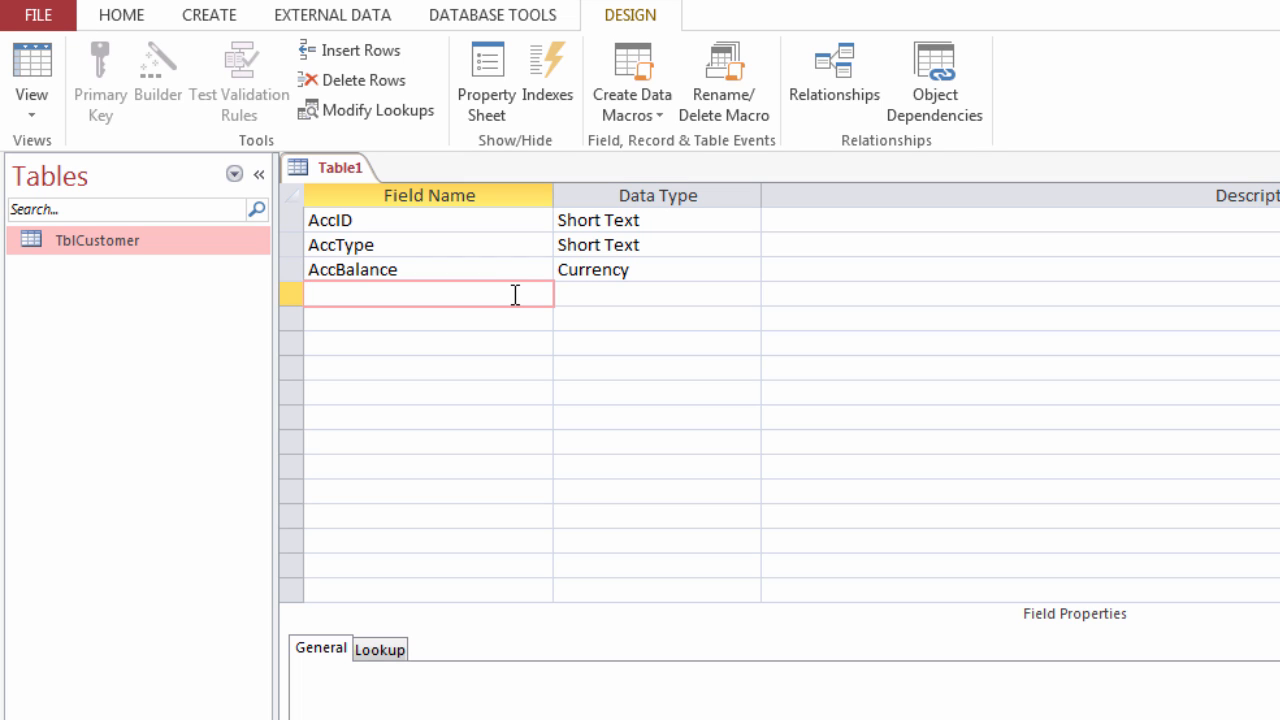
pyautogui.write('AccOpen')
pyautogui.write('Dat')
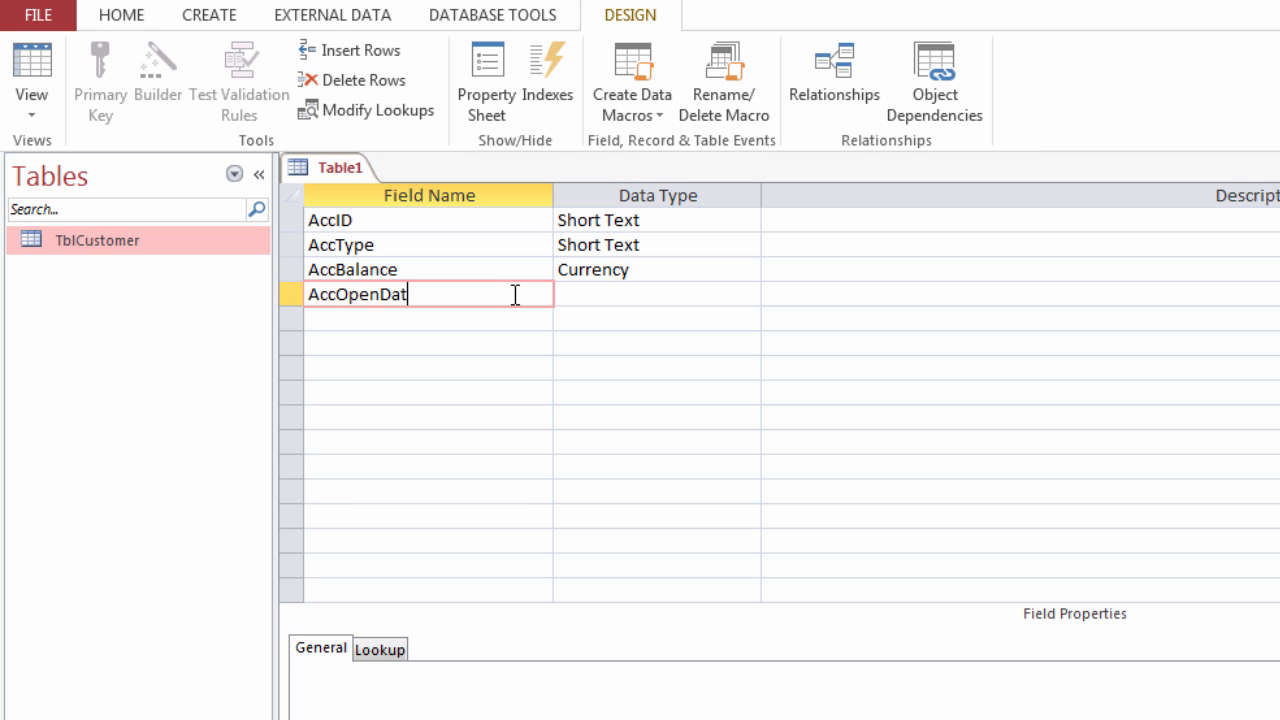
pyautogui.write('e')
pyautogui.click(601, 294)
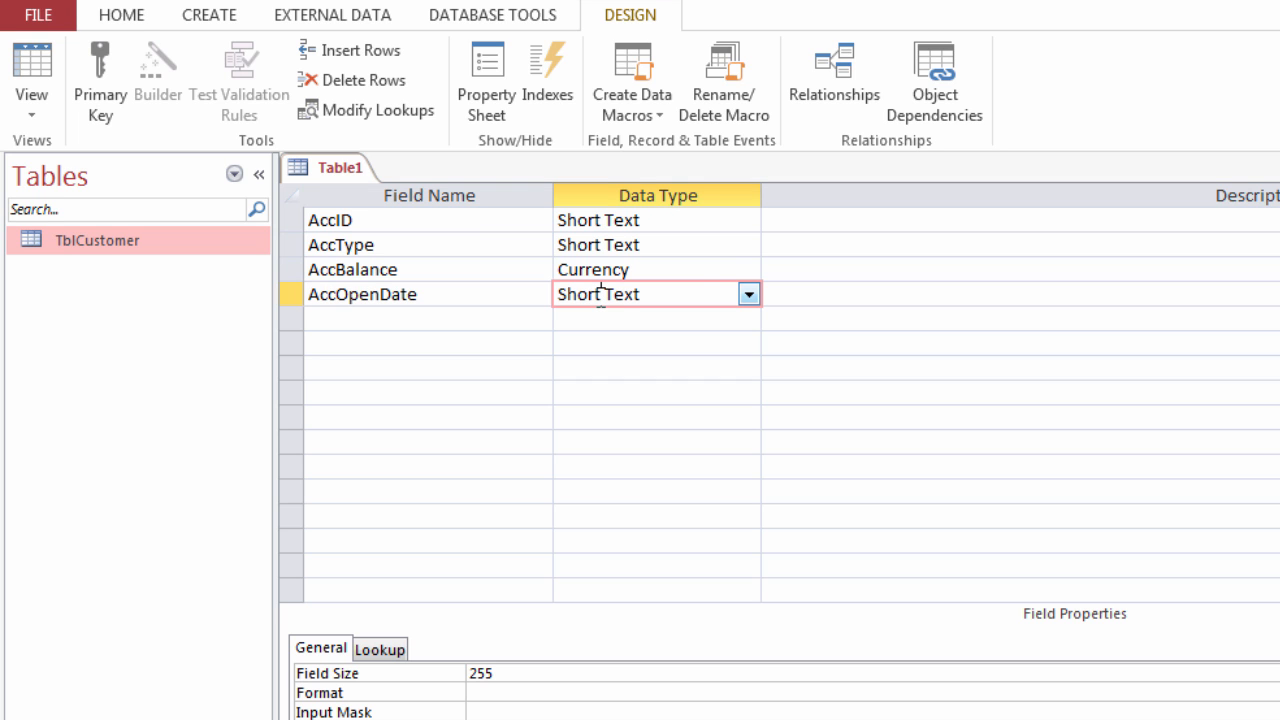
pyautogui.click(748, 293)
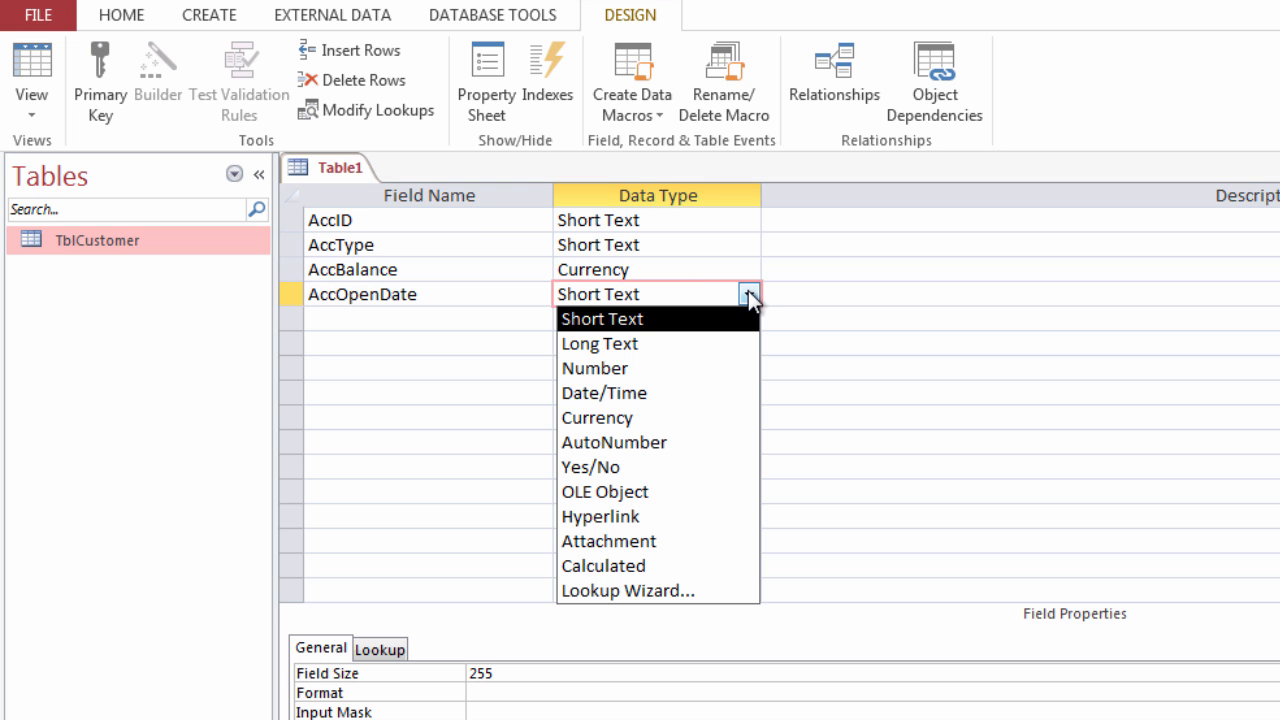
pyautogui.click(643, 394)
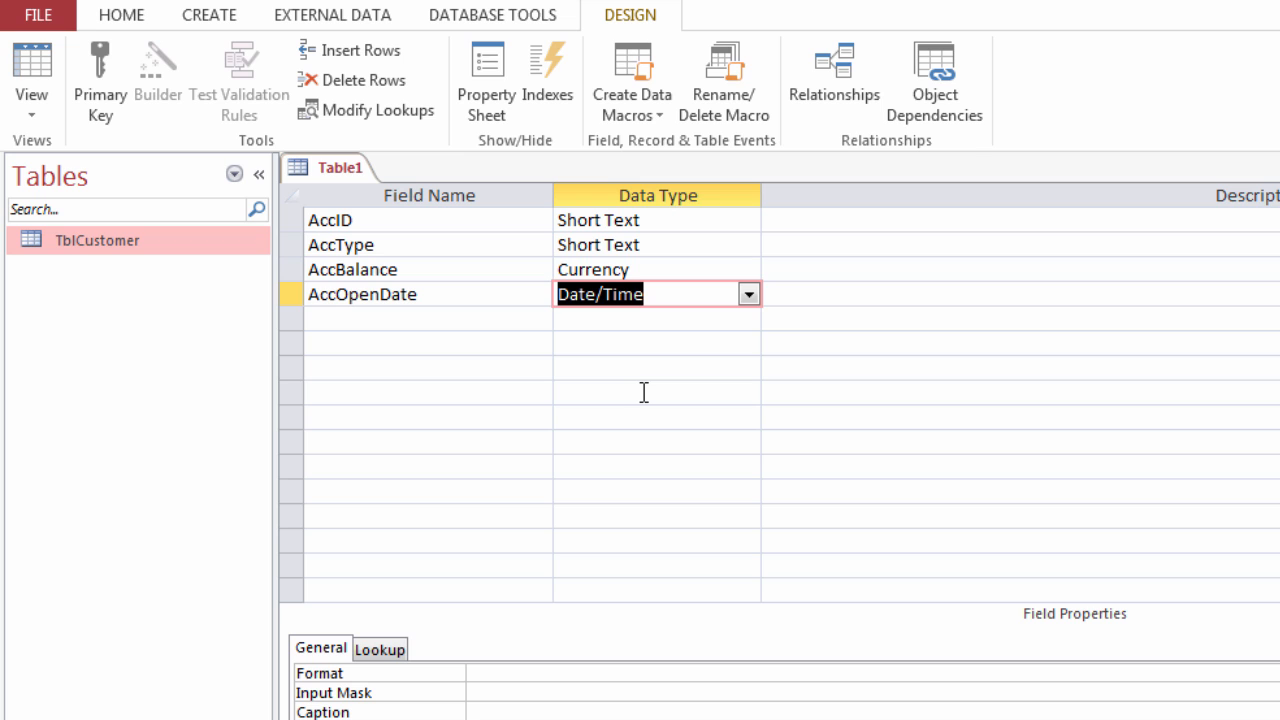
# Set the Format property of the AccOpenDate field to Medium Date.
pyautogui.click(495, 293)
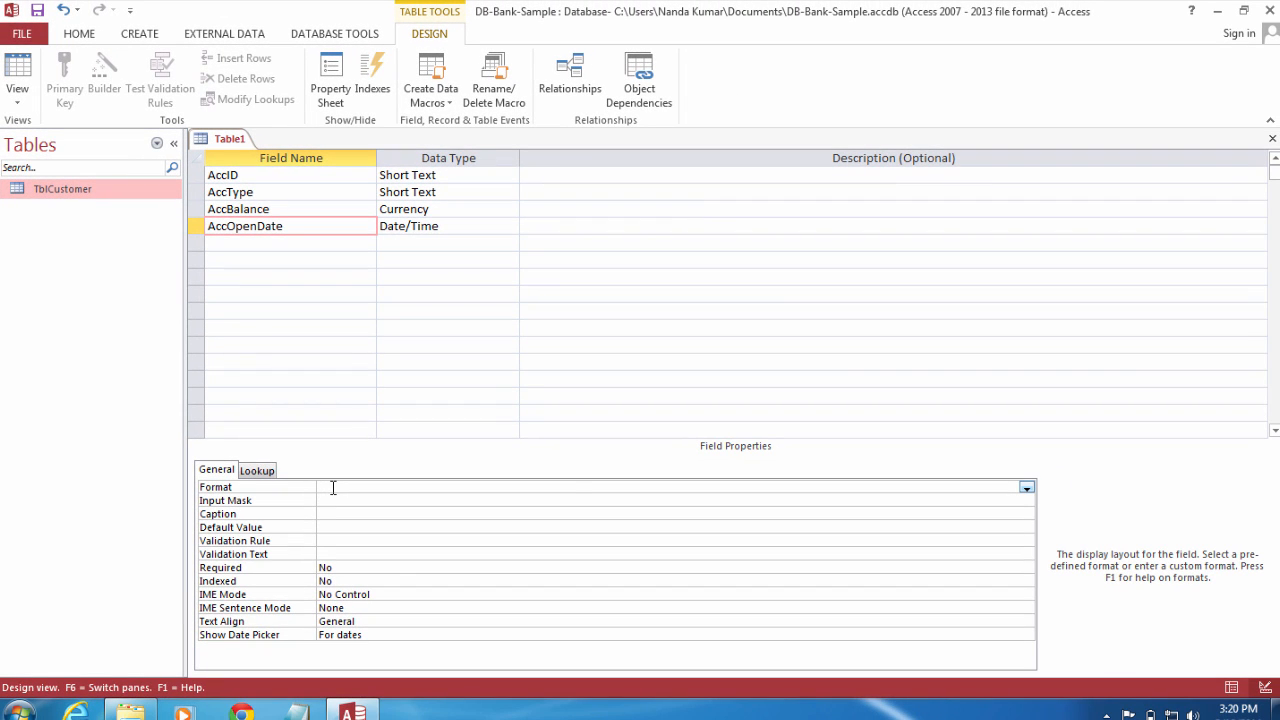
pyautogui.click(1026, 487)
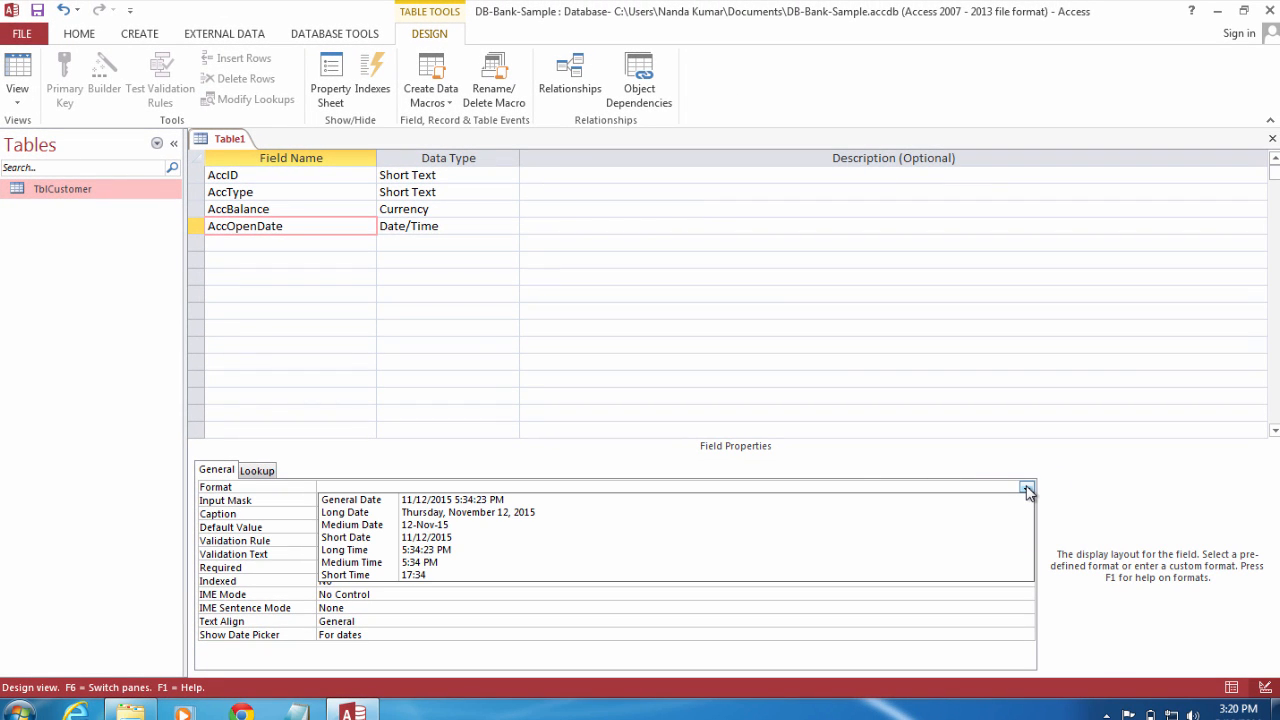
pyautogui.click(476, 526)
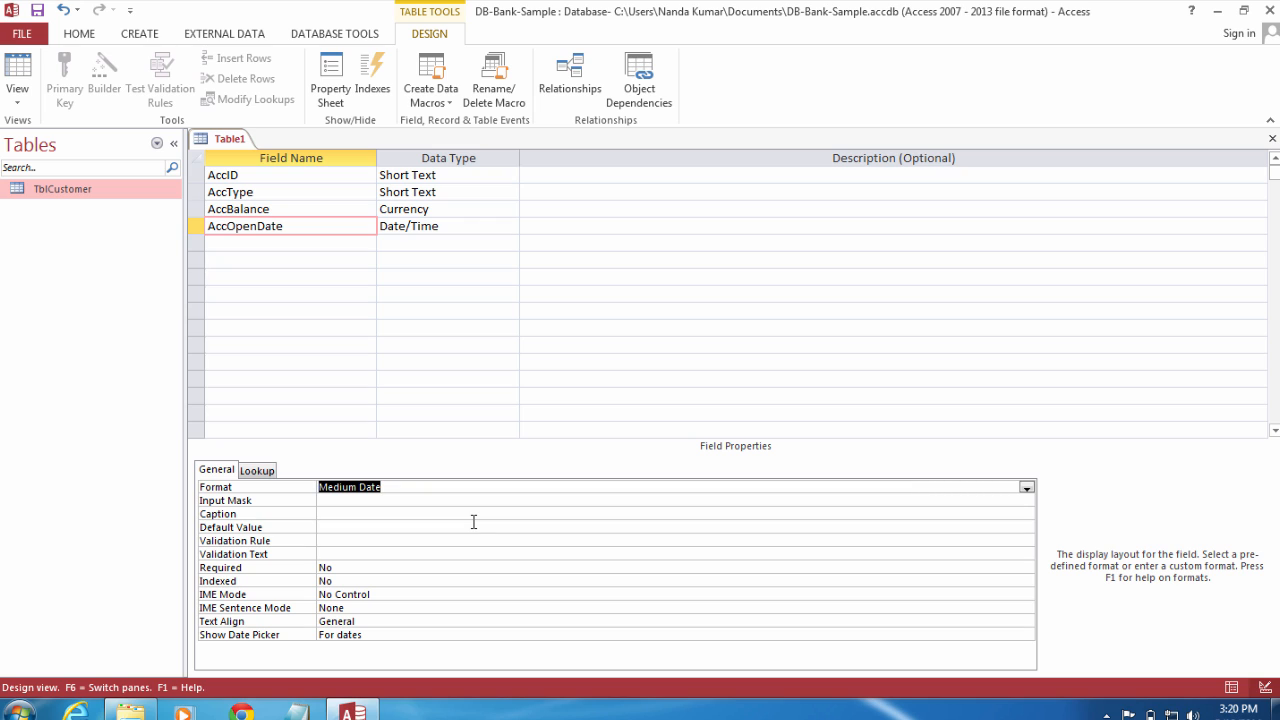
pyautogui.click(459, 524)
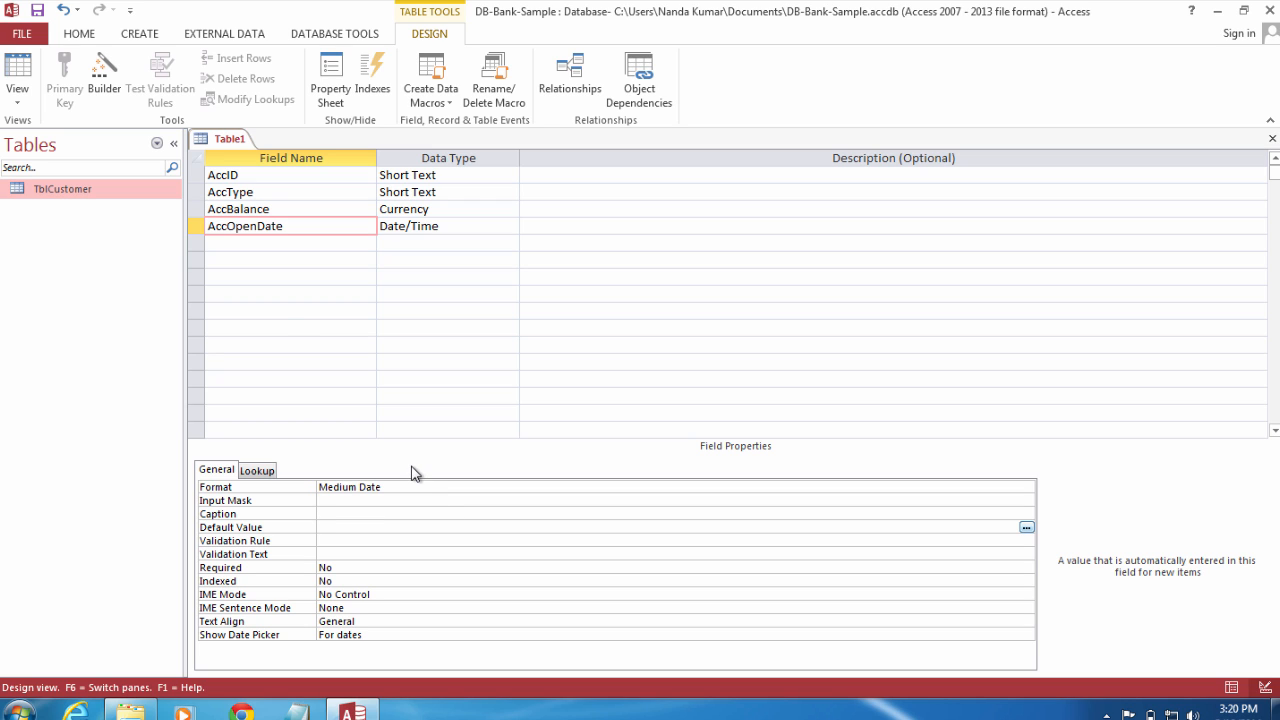
# Inspect the Default Value properties of the AccBalance and AccOpenDate fields.
pyautogui.click(266, 248)
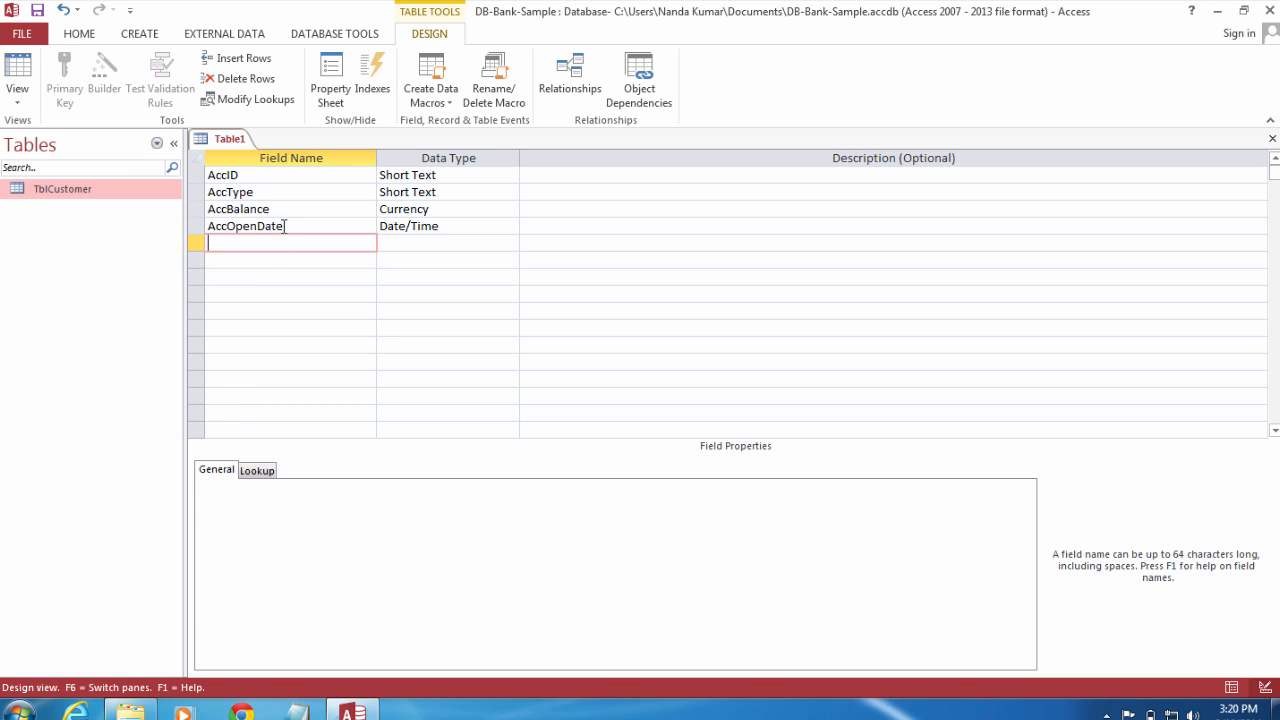
pyautogui.click(283, 226)
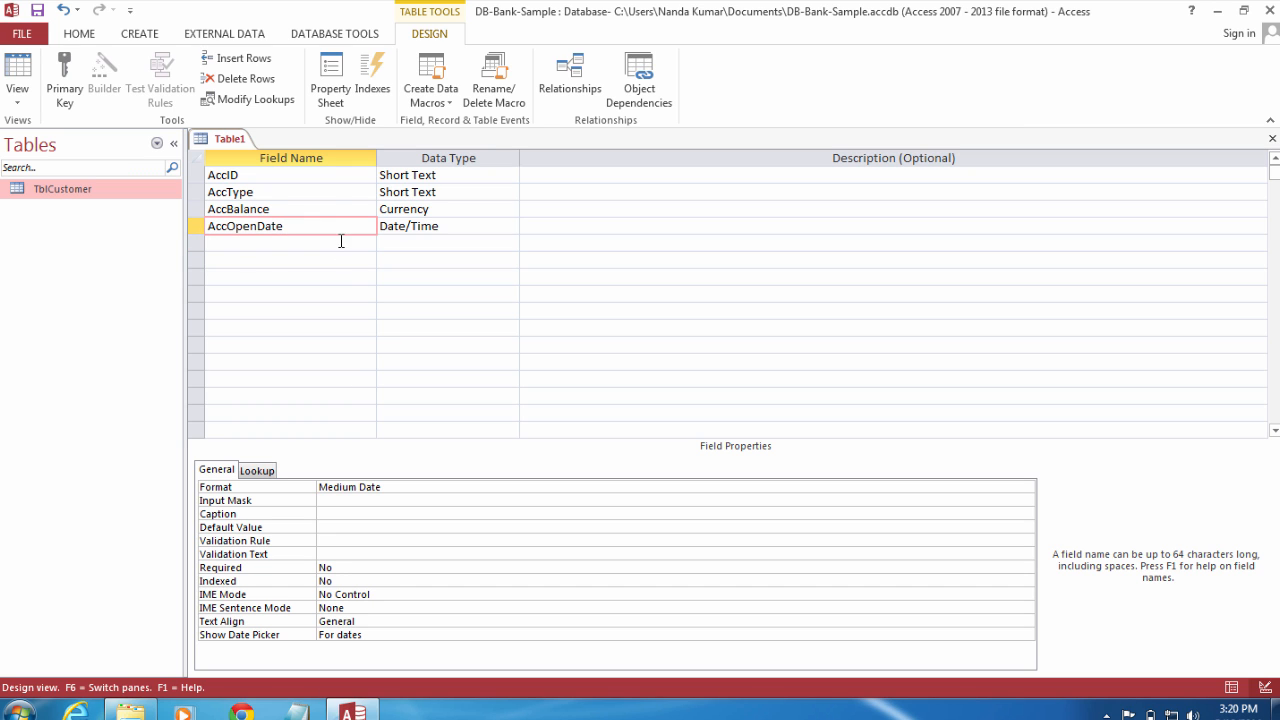
pyautogui.click(334, 209)
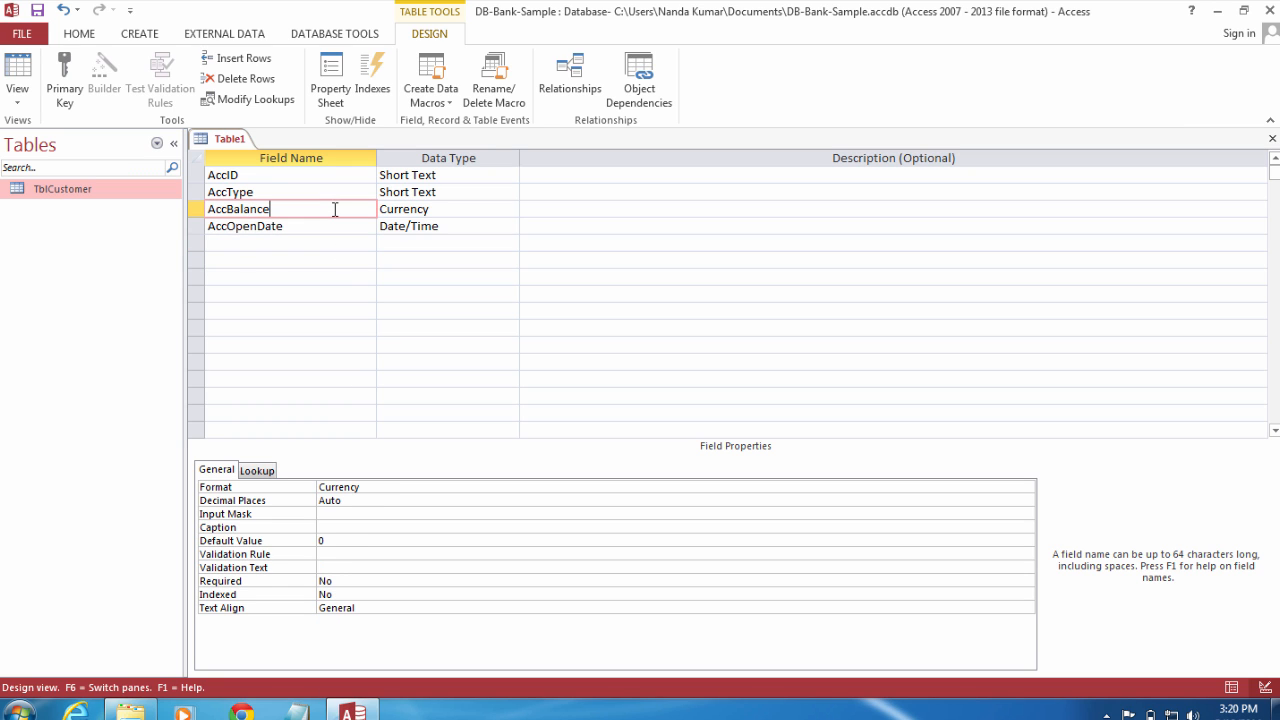
pyautogui.click(339, 542)
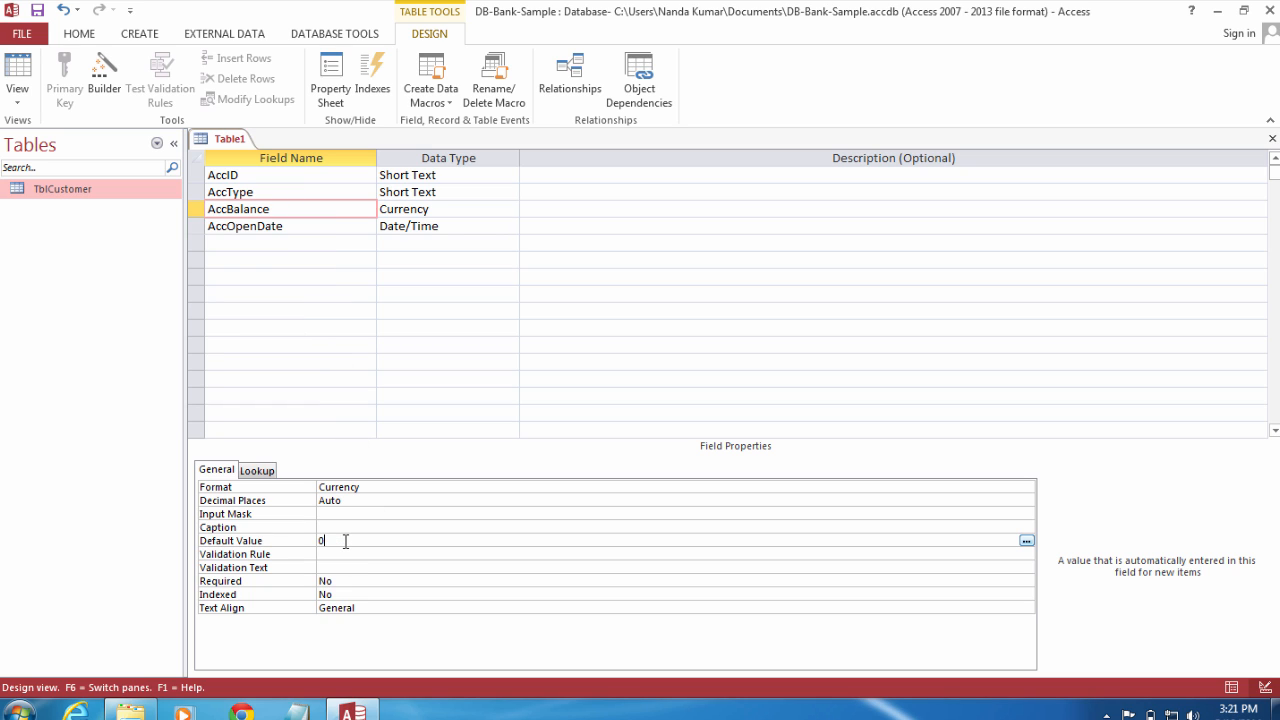
pyautogui.click(311, 226)
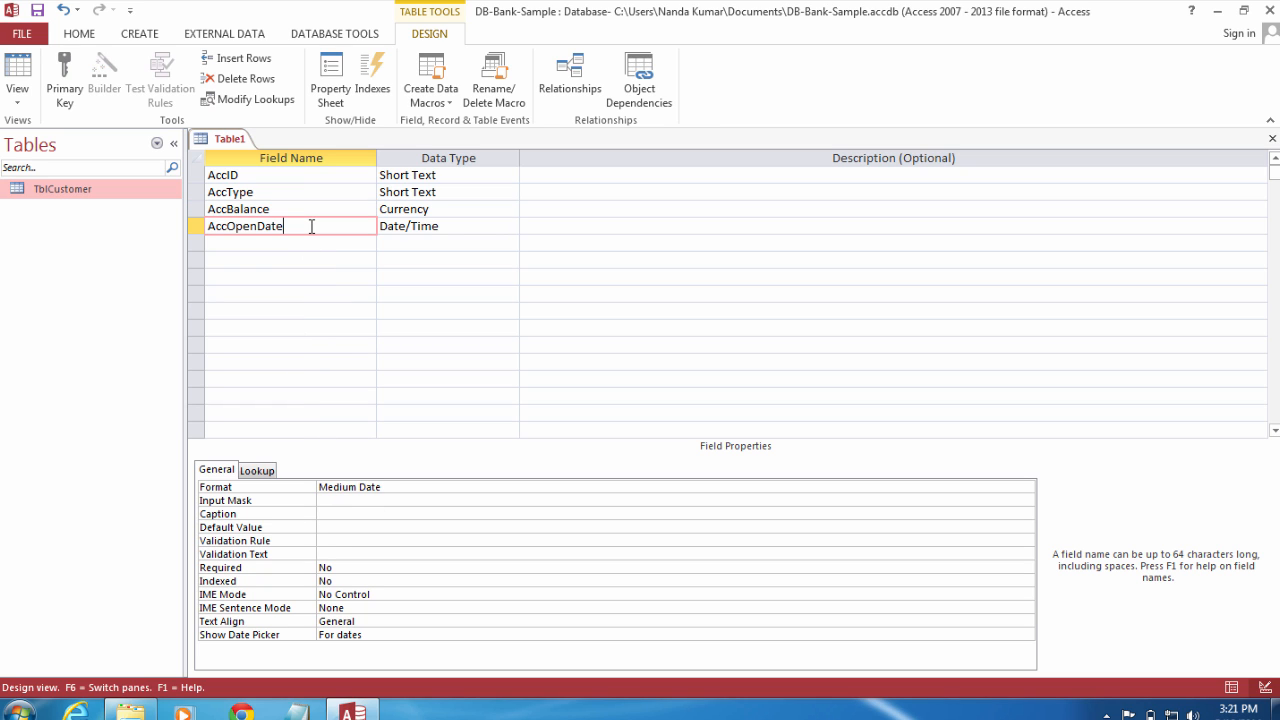
pyautogui.click(340, 526)
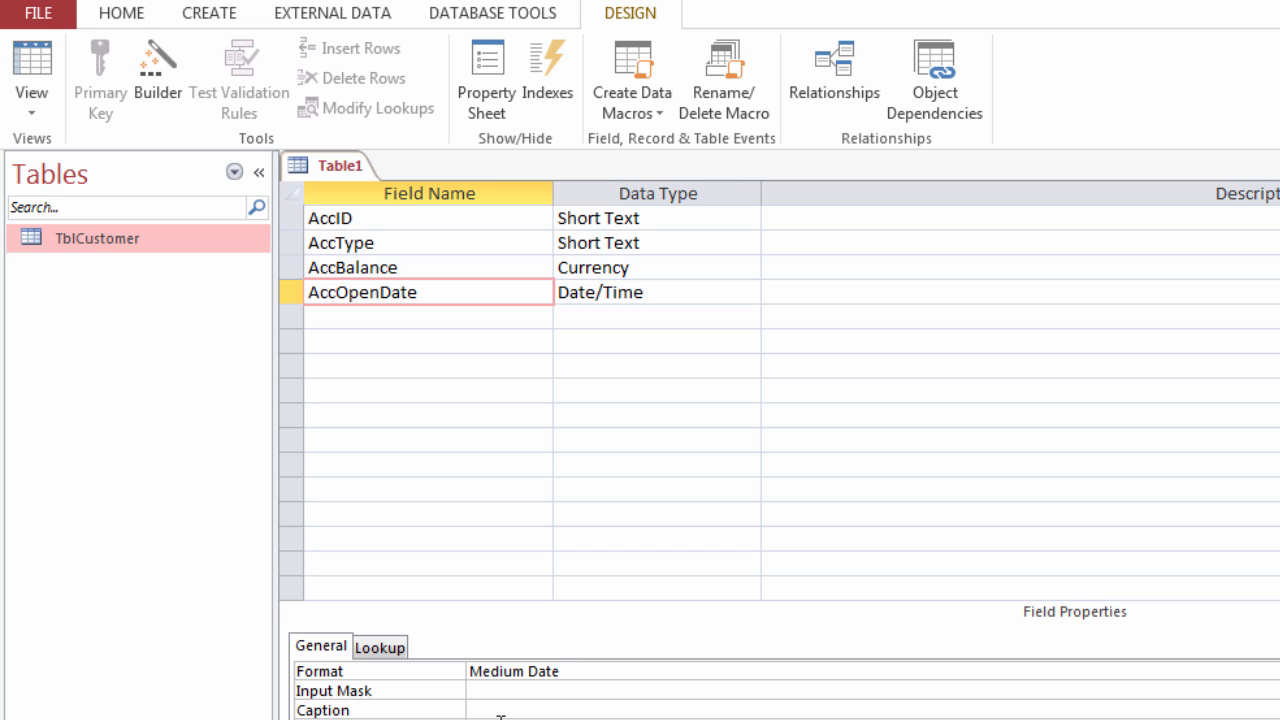
# Add a fifth field named CustomerID with the data type Number.
pyautogui.click(363, 320)
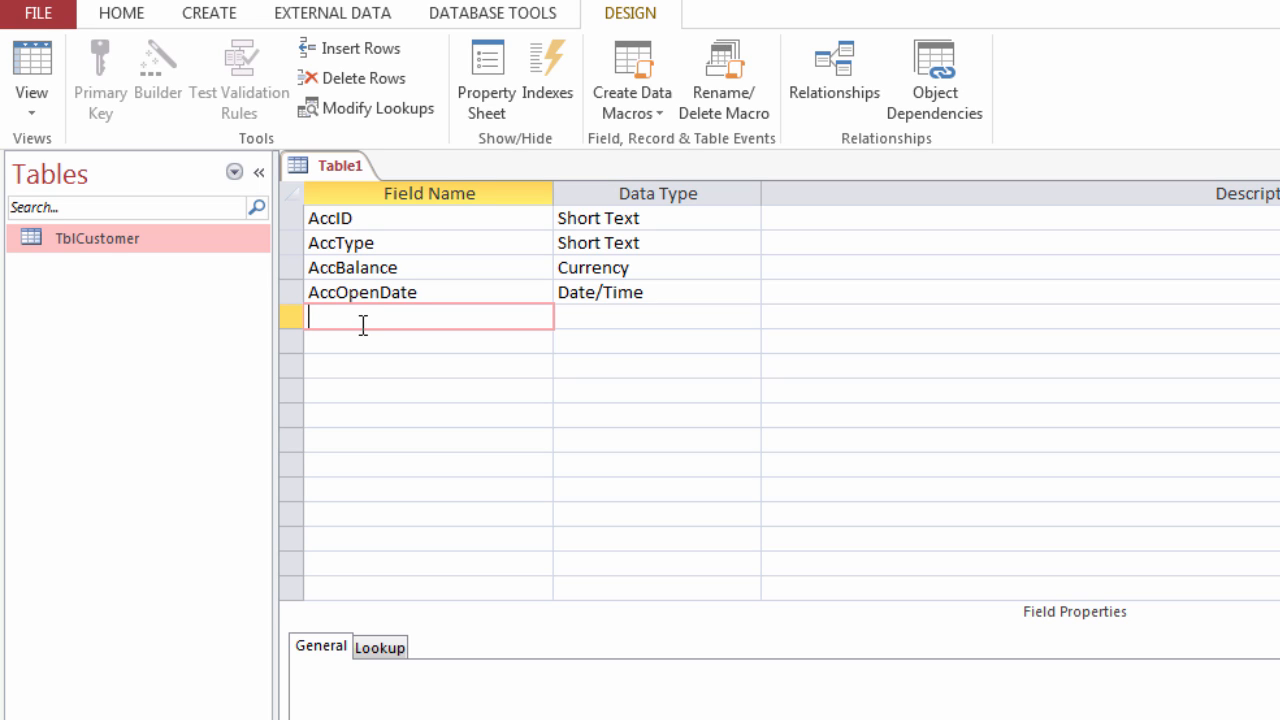
pyautogui.write('Cust')
pyautogui.write('ID')
pyautogui.press('Left')
pyautogui.press('Left')
pyautogui.write('omer')
pyautogui.click(613, 319)
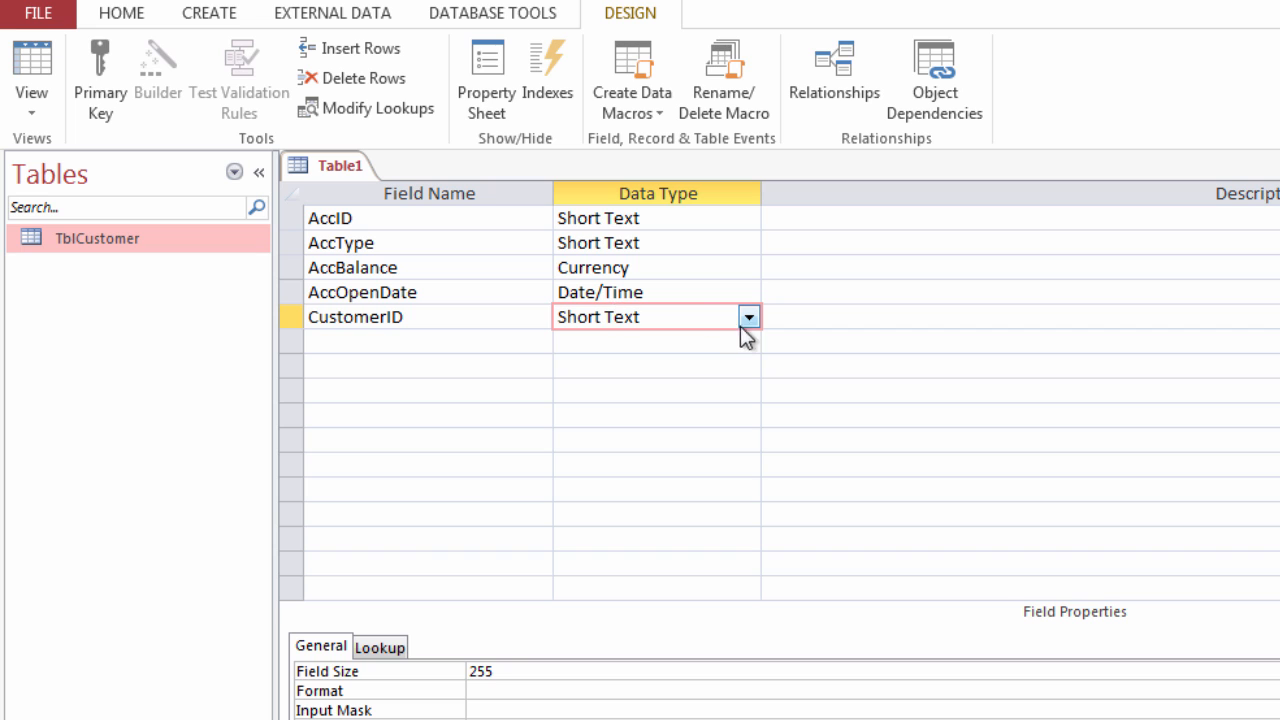
pyautogui.click(748, 318)
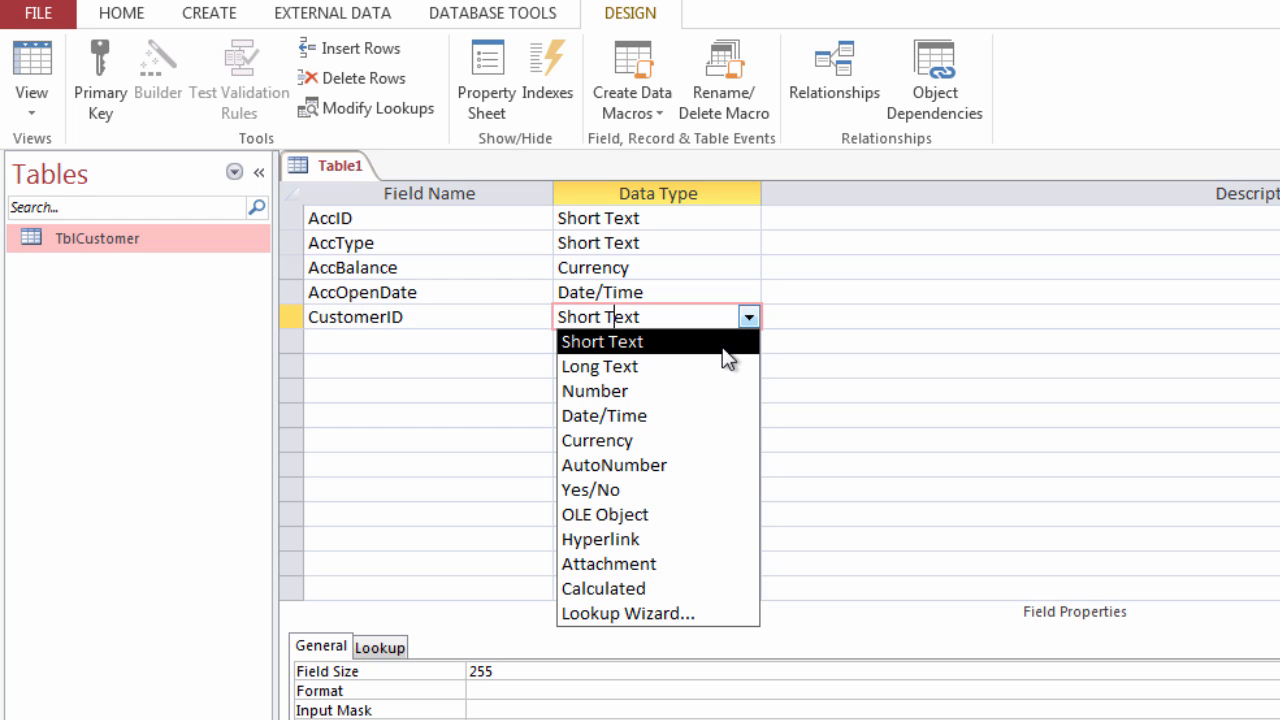
pyautogui.click(706, 392)
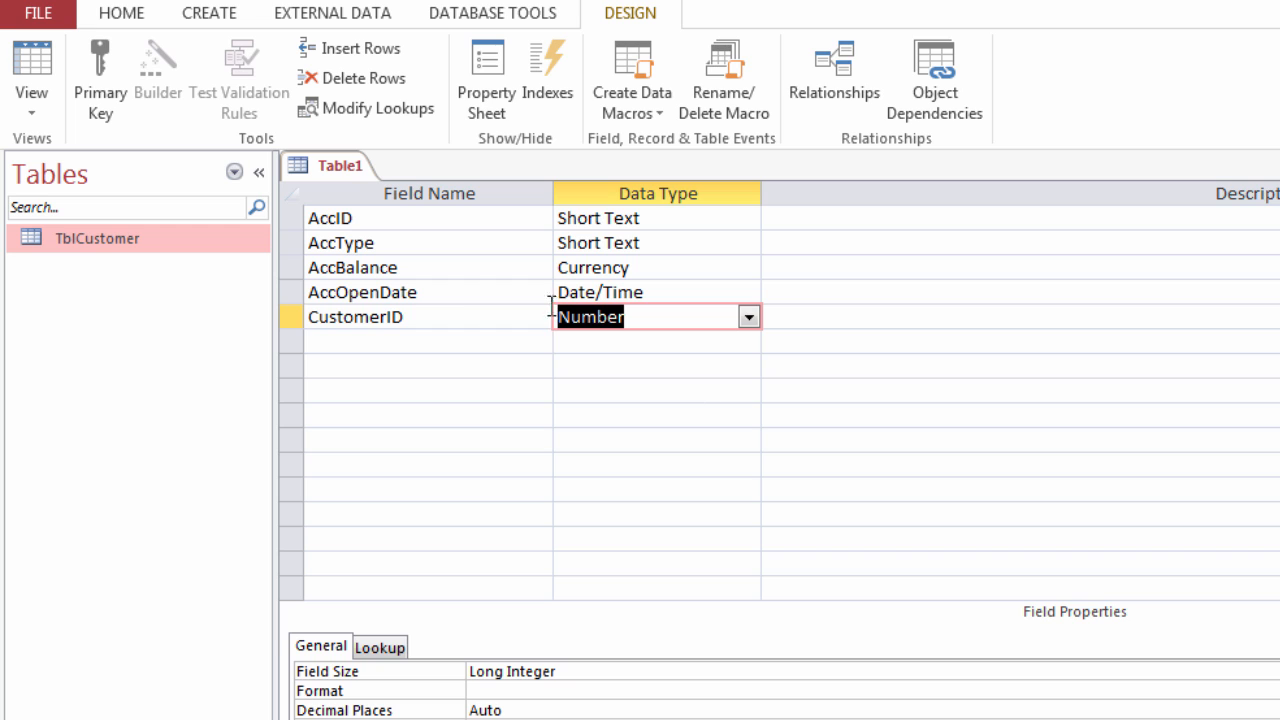
pyautogui.click(463, 320)
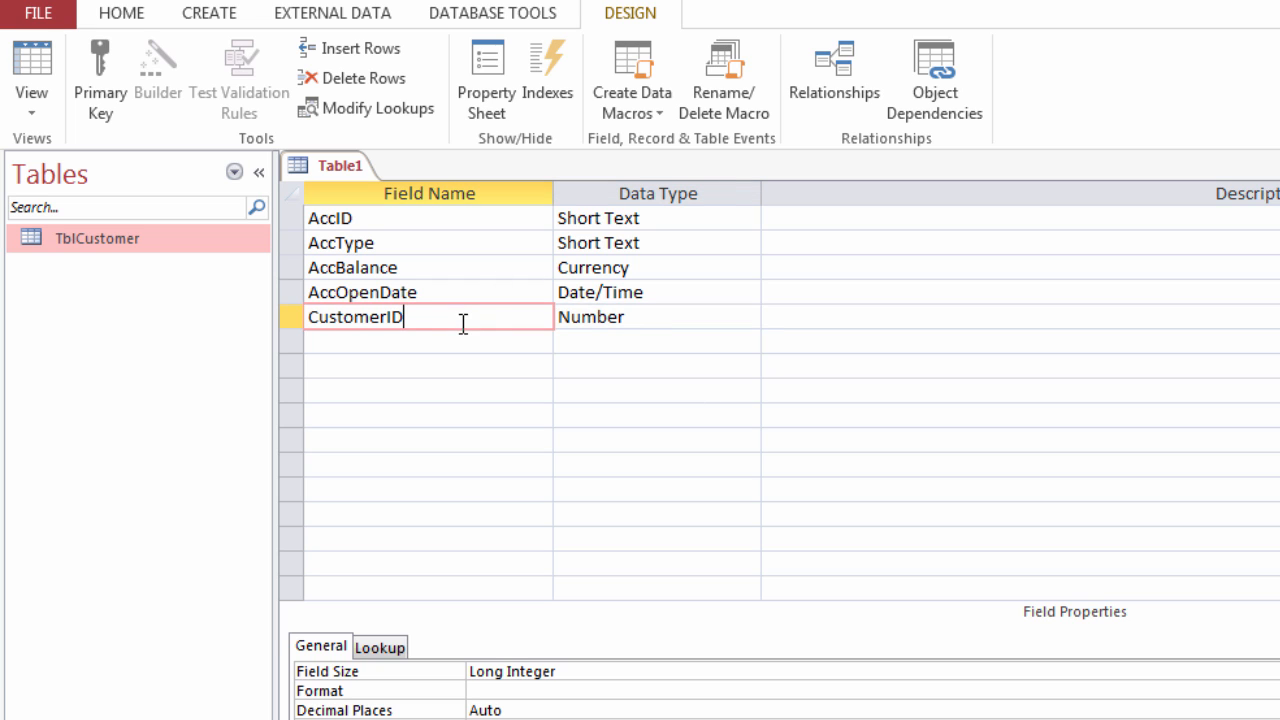
pyautogui.click(609, 316)
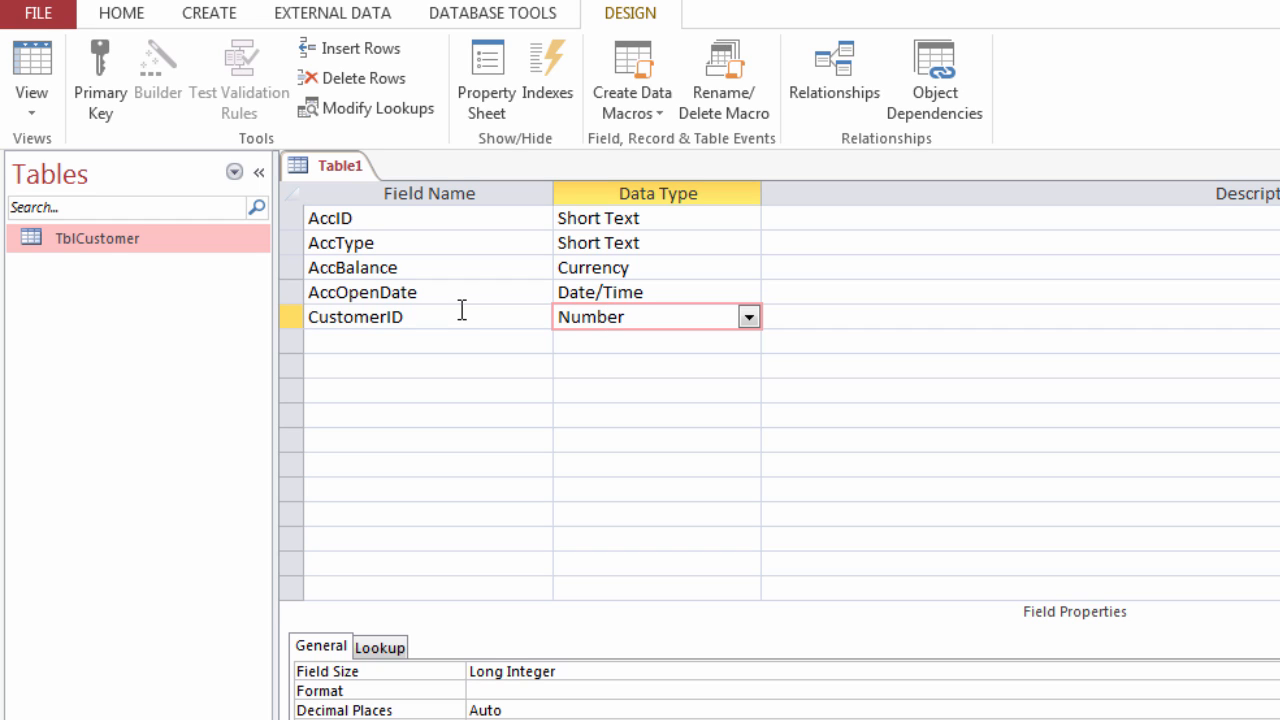
pyautogui.click(469, 363)
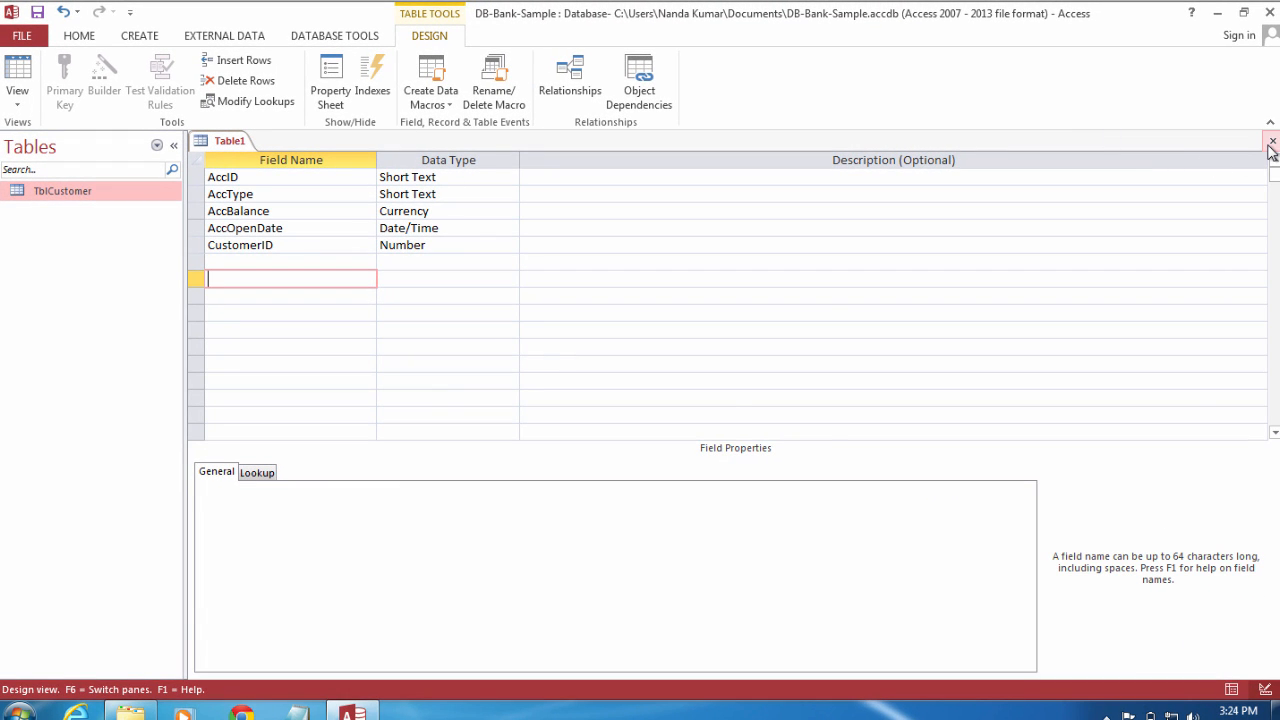
# Close the new table and save it as TblAccount, declining to have a primary key created.
pyautogui.click(1272, 141)
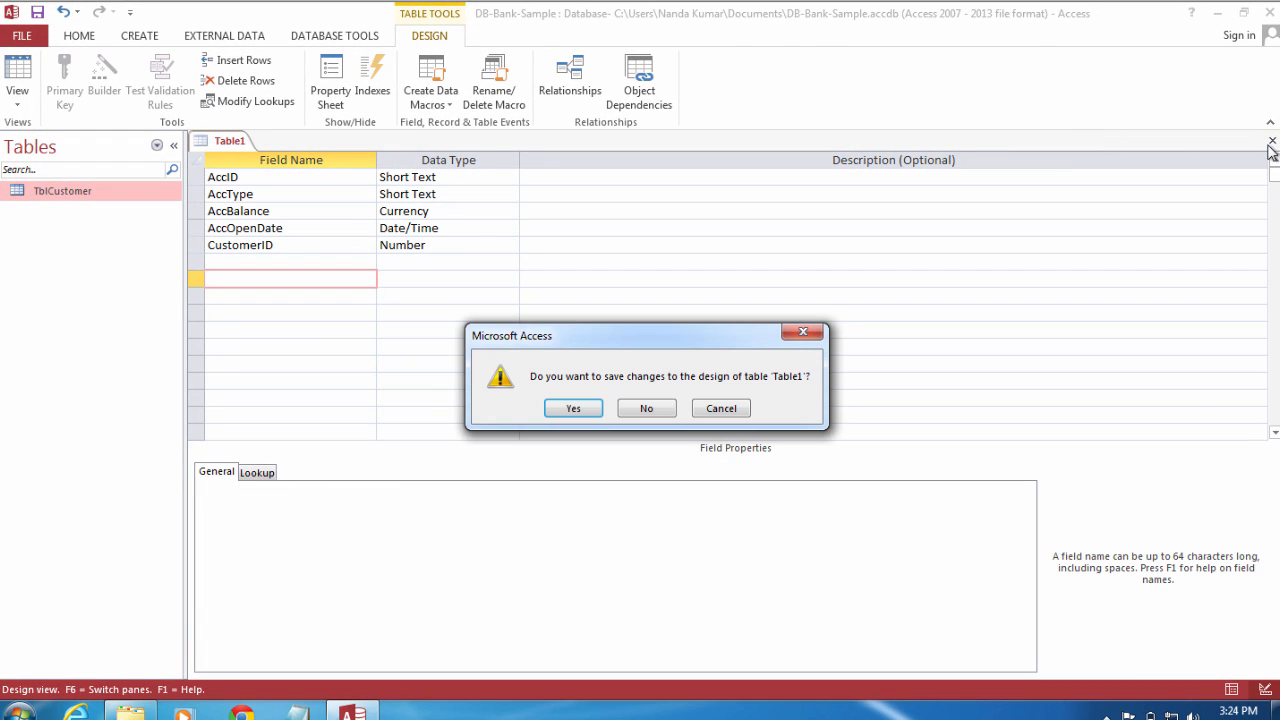
pyautogui.click(573, 408)
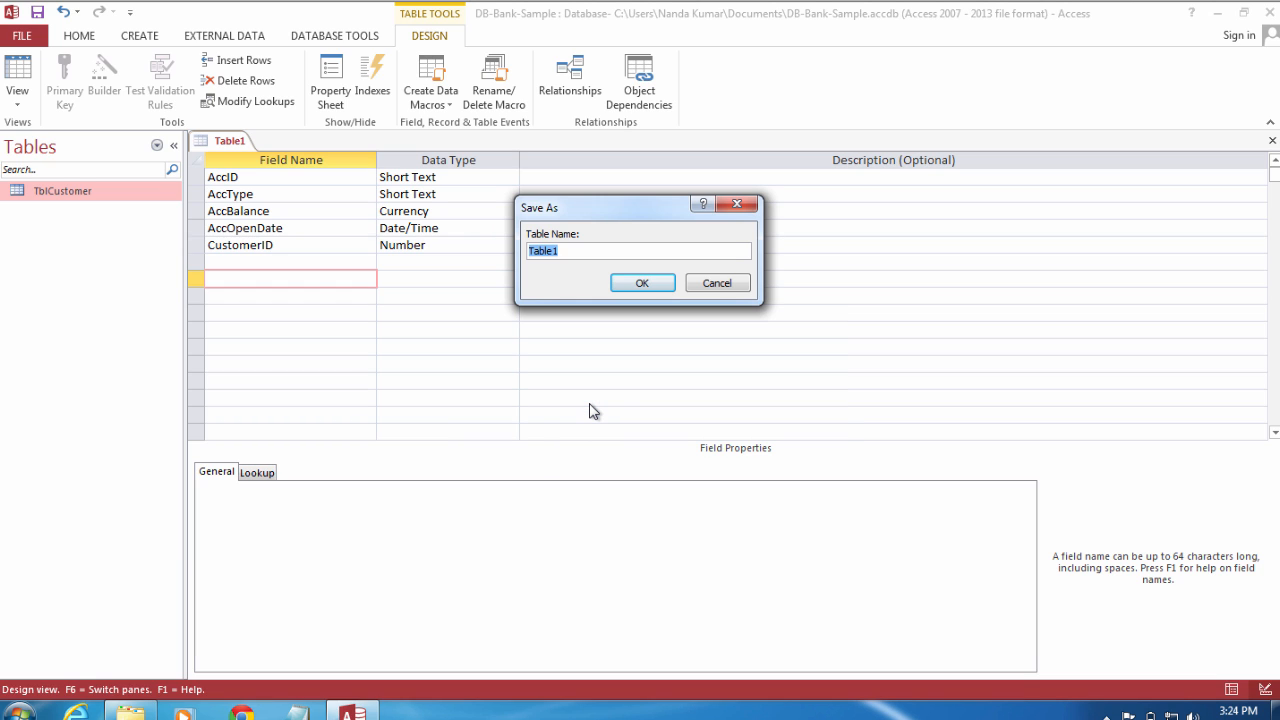
pyautogui.write('TblAccount')
pyautogui.click(642, 284)
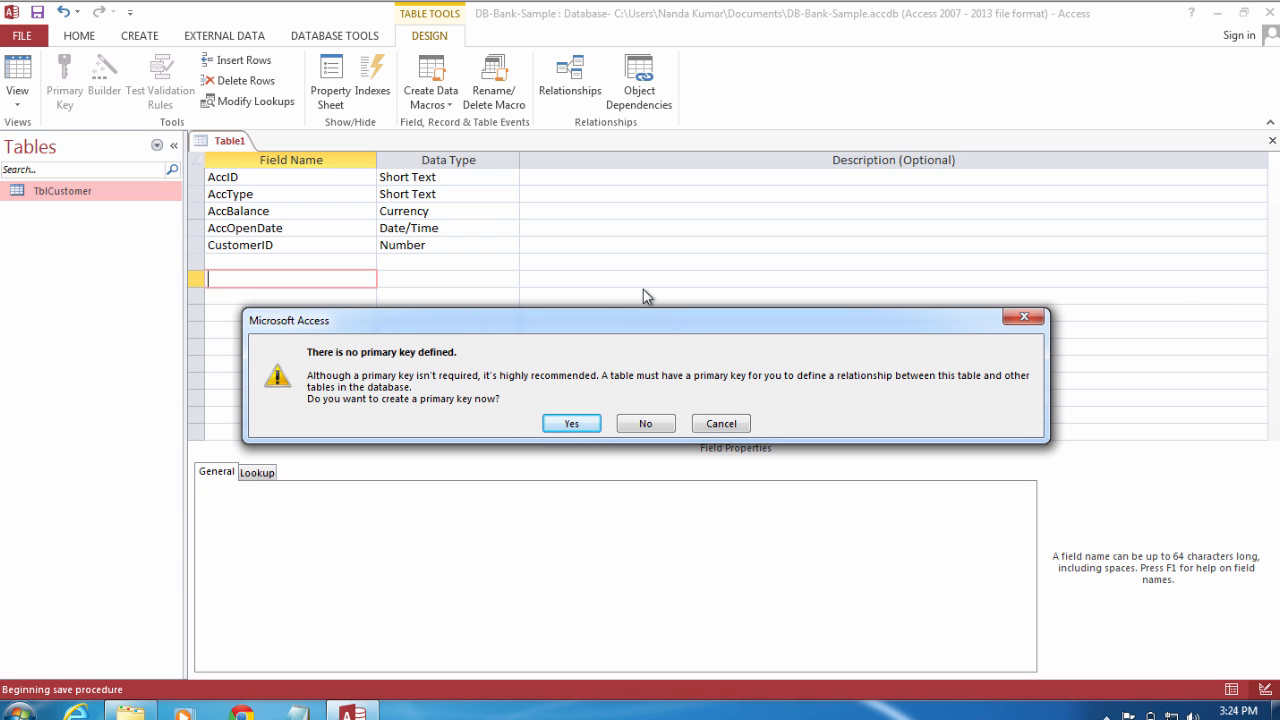
pyautogui.click(646, 423)
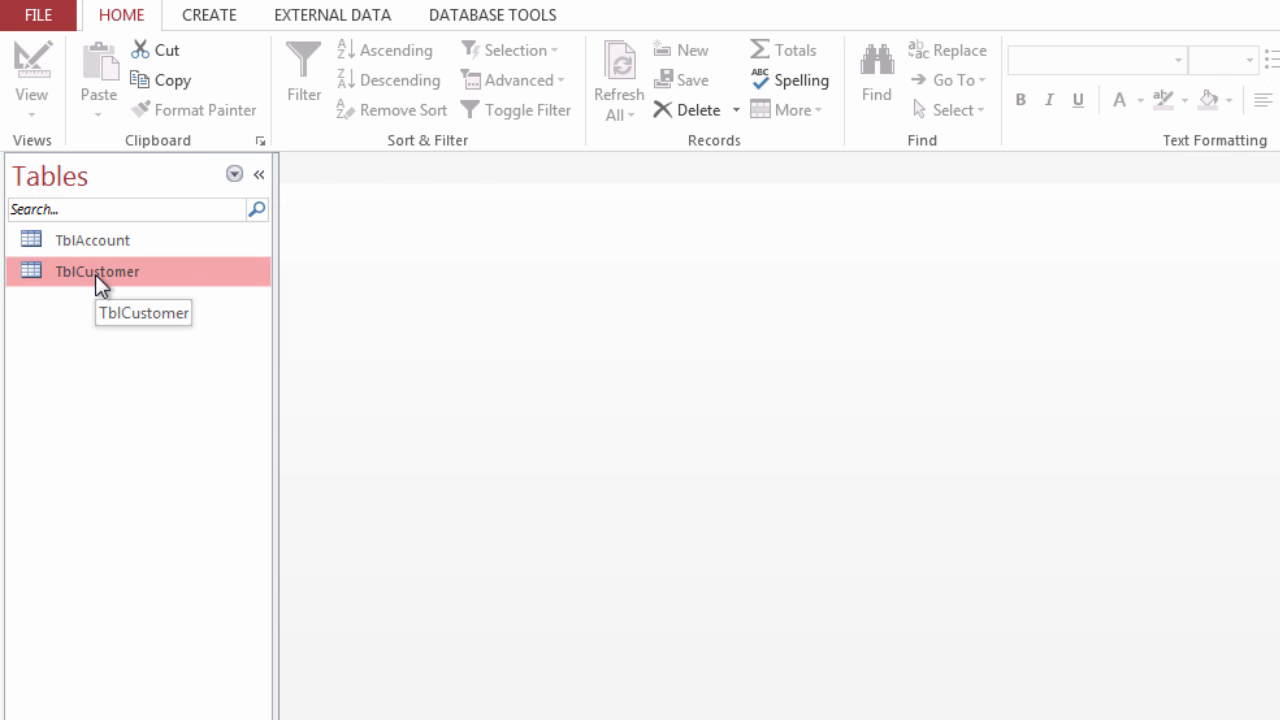
# Open TblCustomer in Design view, check the name and data type of its key field, and close the table.
pyautogui.doubleClick(96, 276)
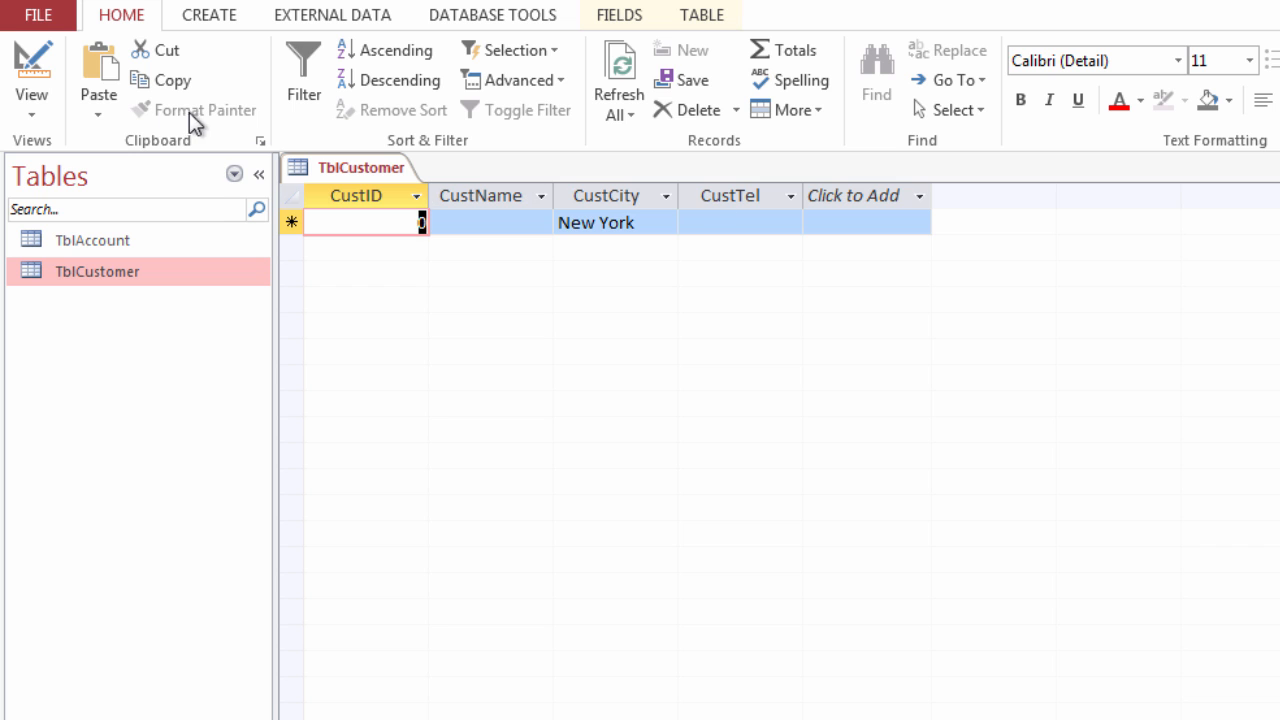
pyautogui.click(28, 110)
pyautogui.click(55, 207)
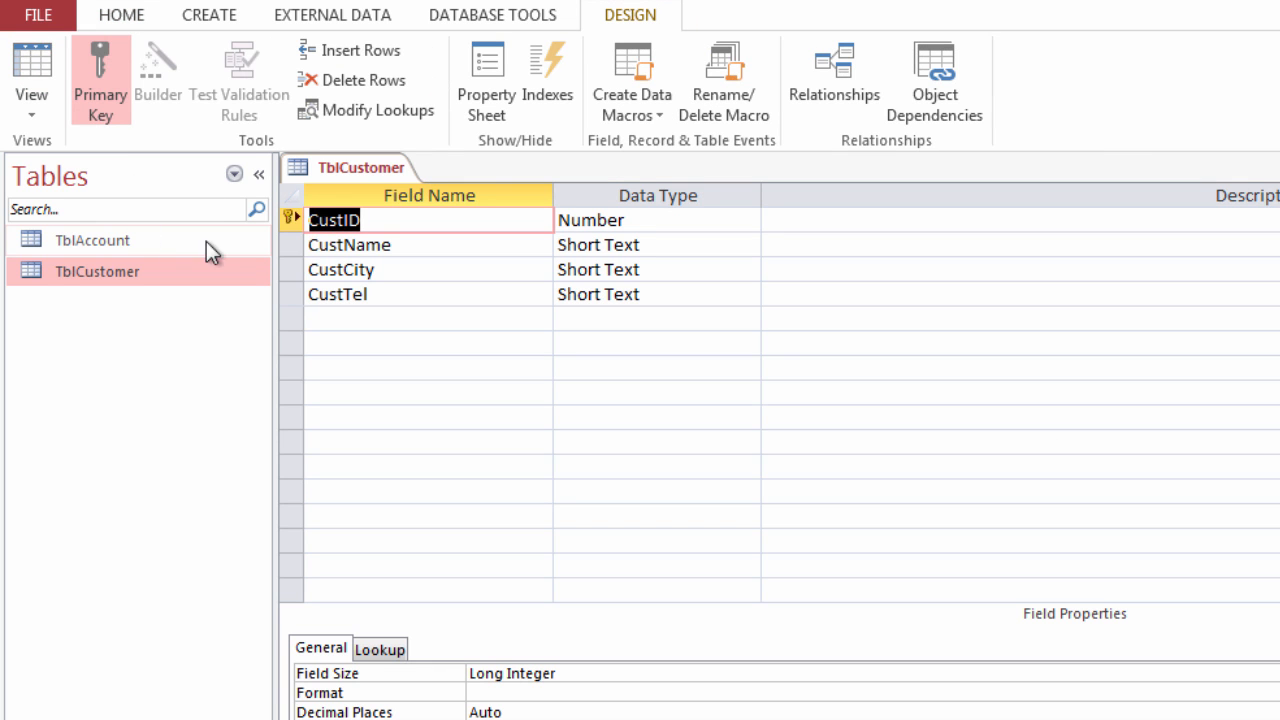
pyautogui.click(388, 224)
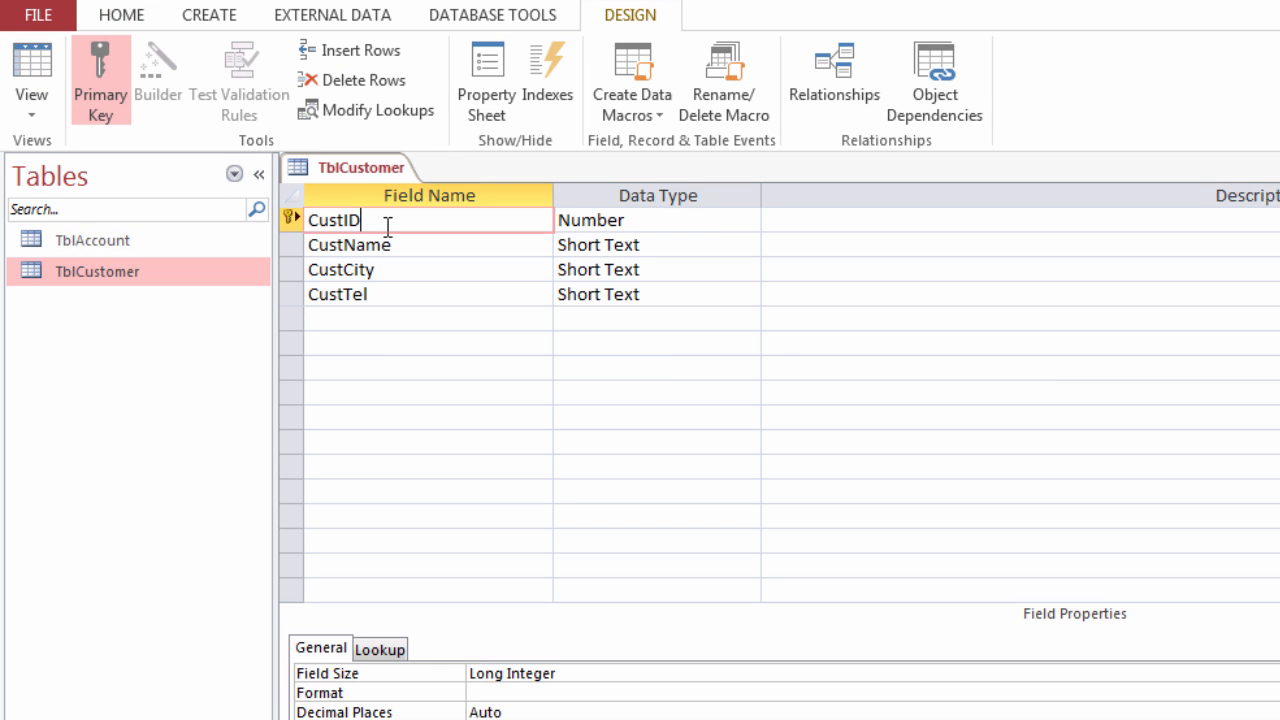
pyautogui.click(634, 220)
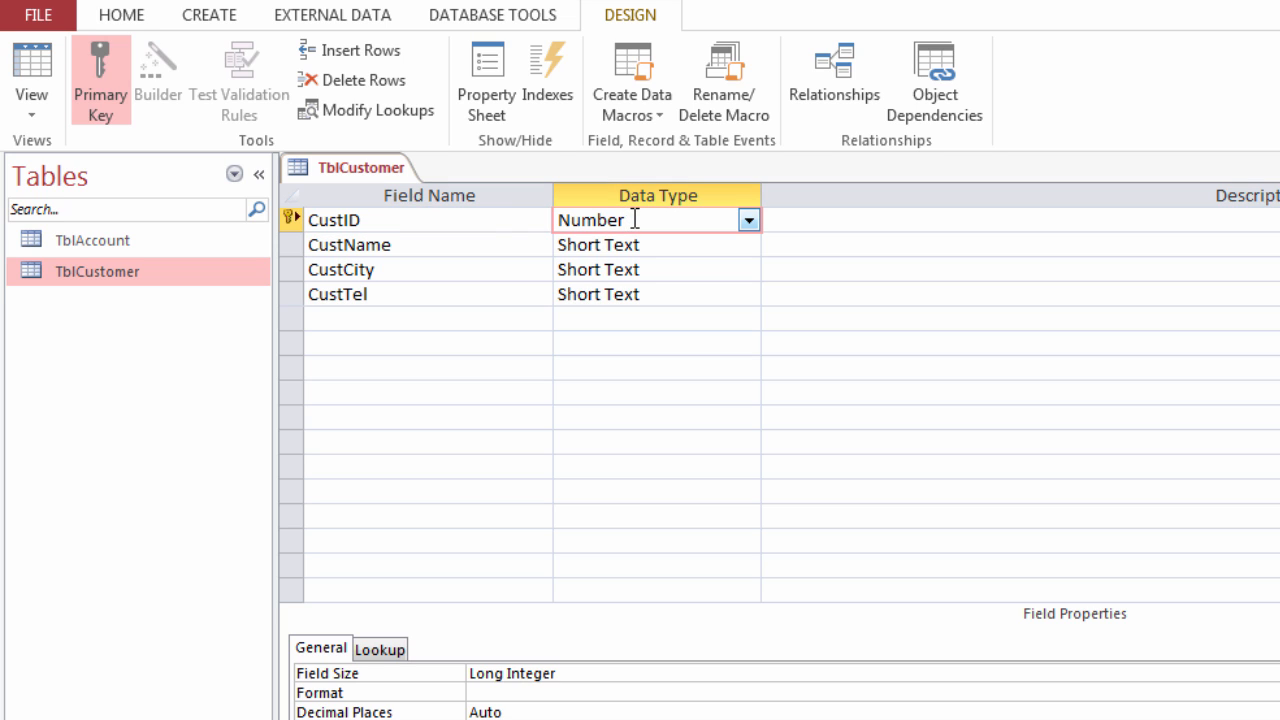
pyautogui.click(489, 219)
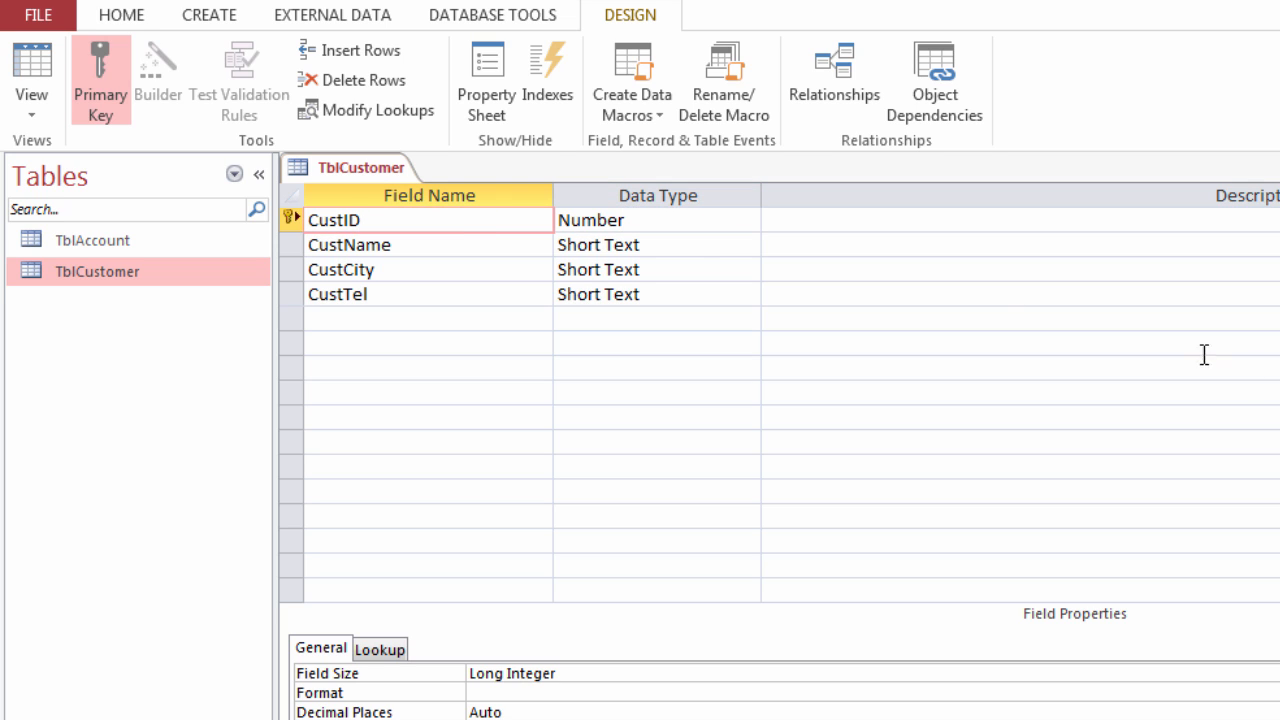
pyautogui.click(1279, 168)
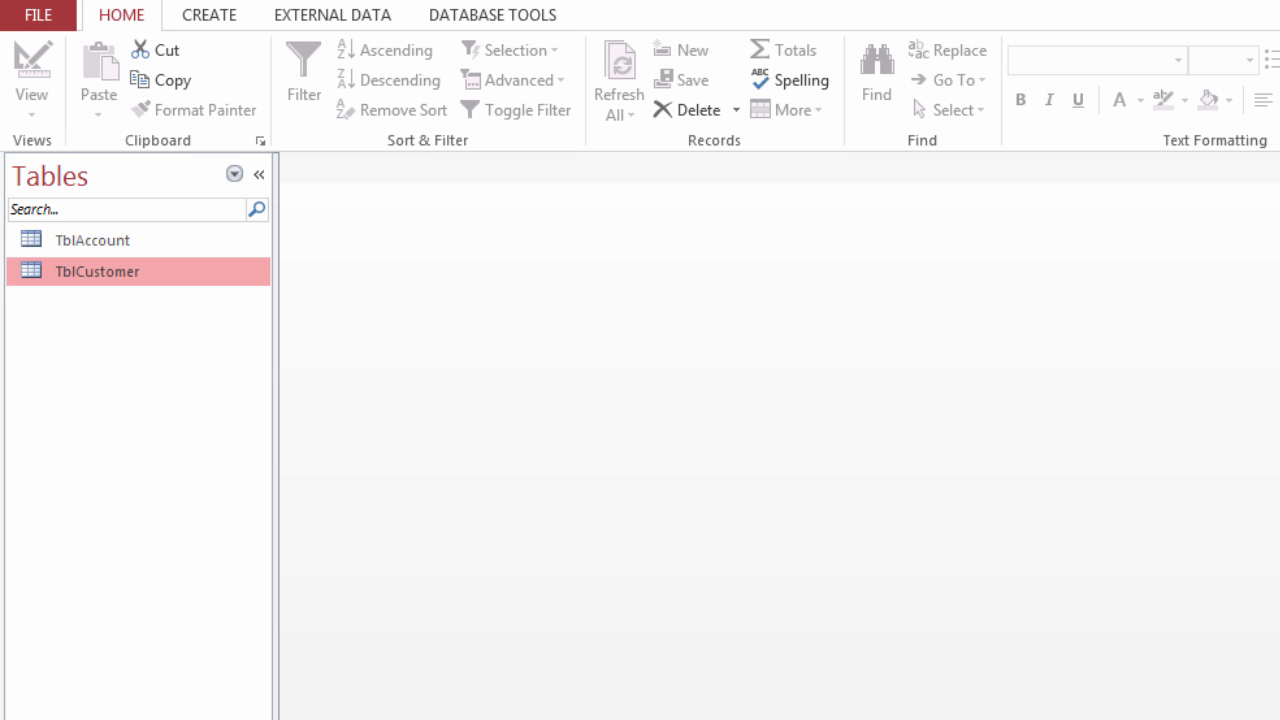
# Make AccID the primary key of TblAccount in Design view, and close the table with its design changes saved.
pyautogui.doubleClick(115, 247)
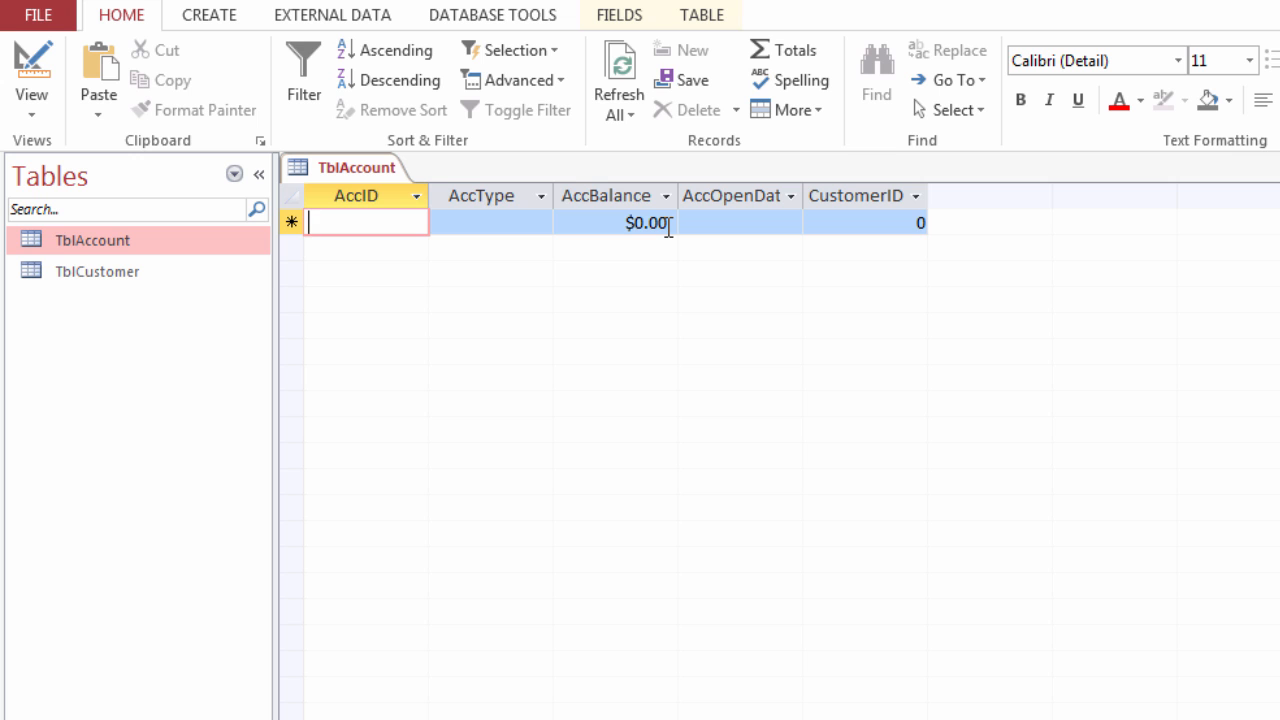
pyautogui.click(41, 116)
pyautogui.click(67, 206)
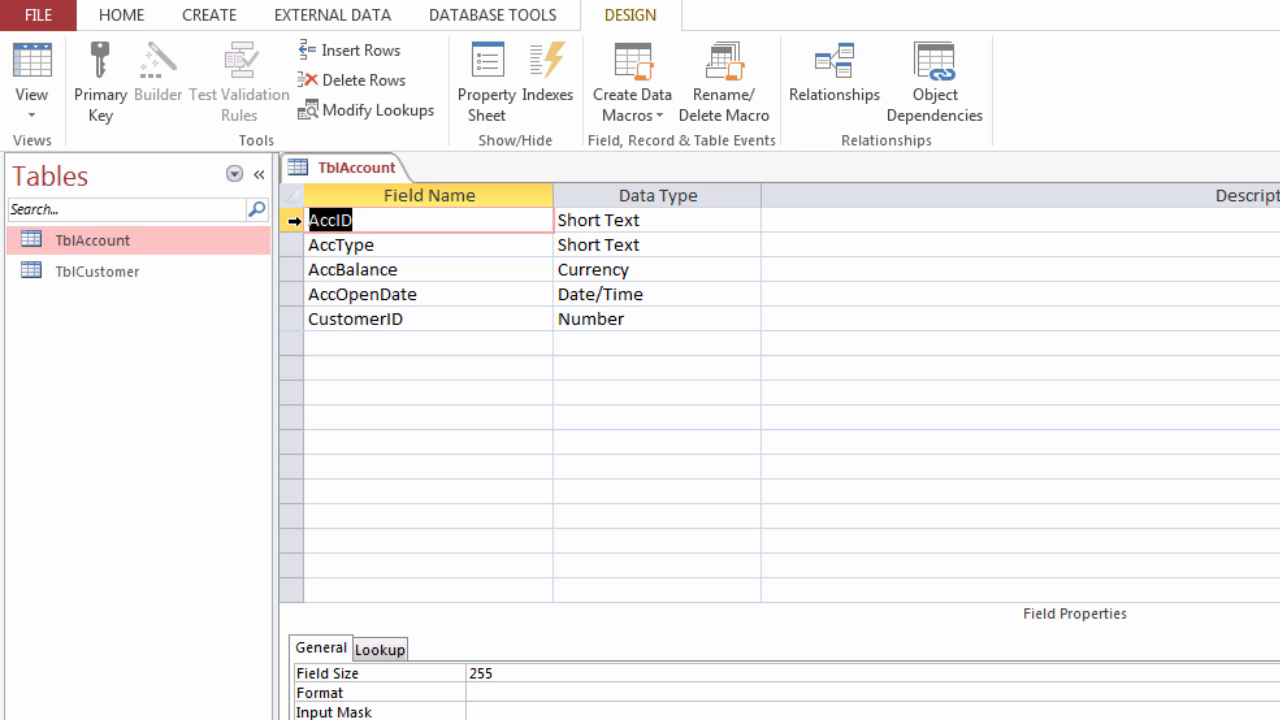
pyautogui.click(298, 226)
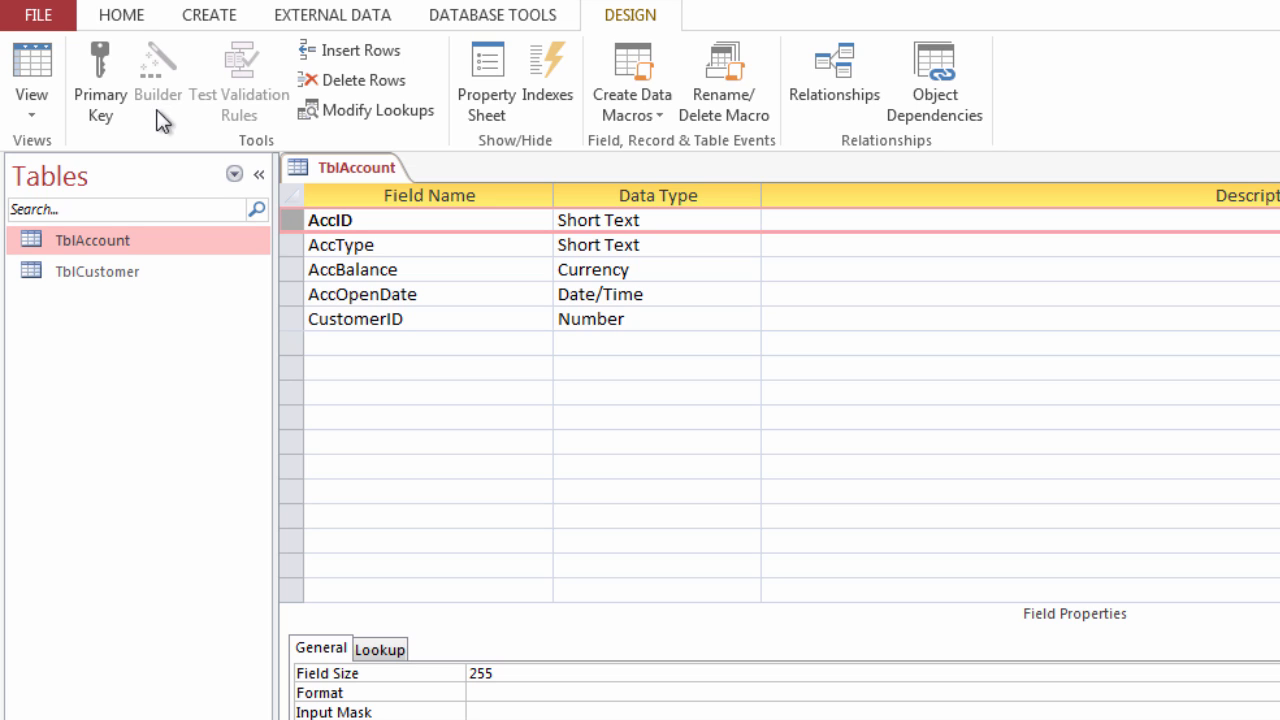
pyautogui.click(100, 82)
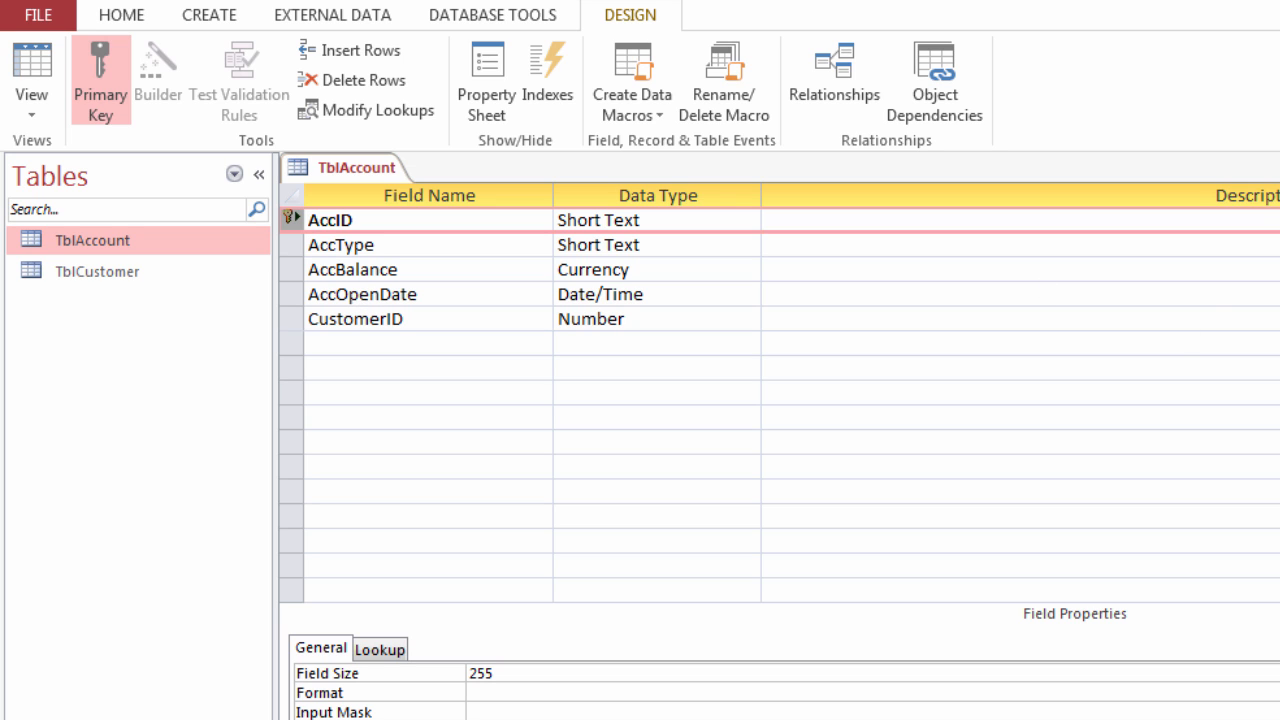
pyautogui.hotkey('ctrl', 'w')
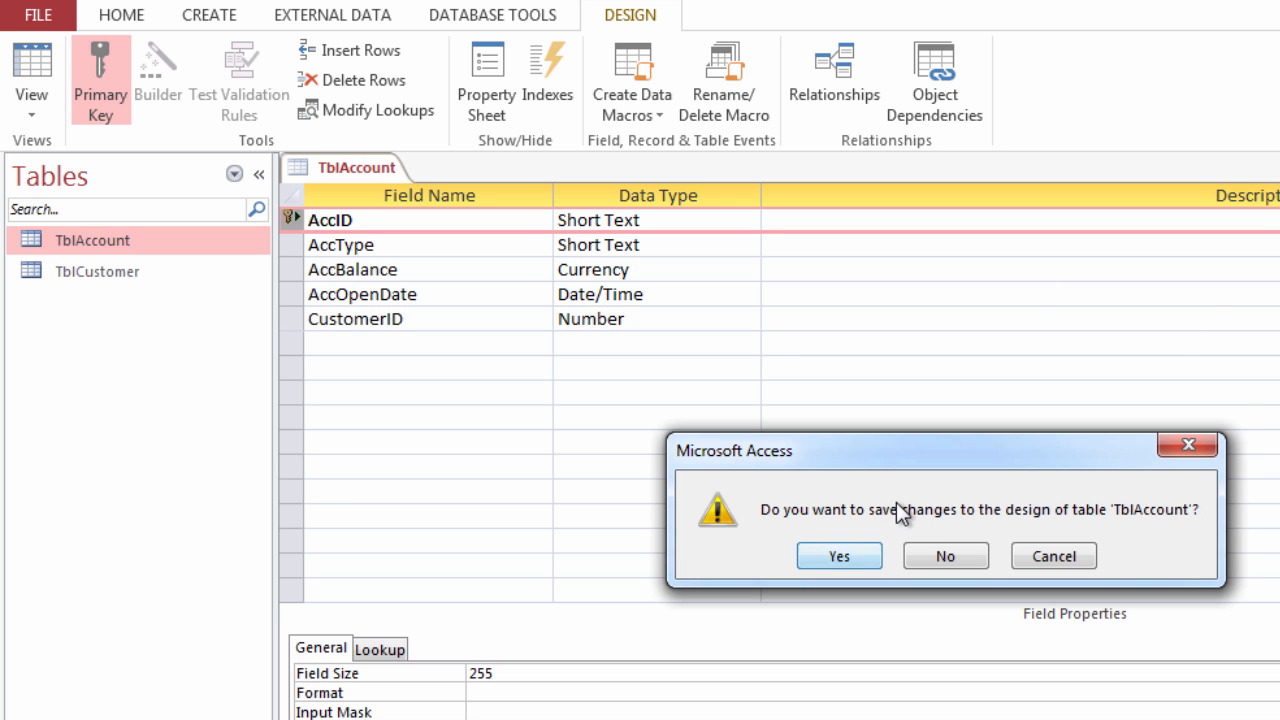
pyautogui.click(815, 558)
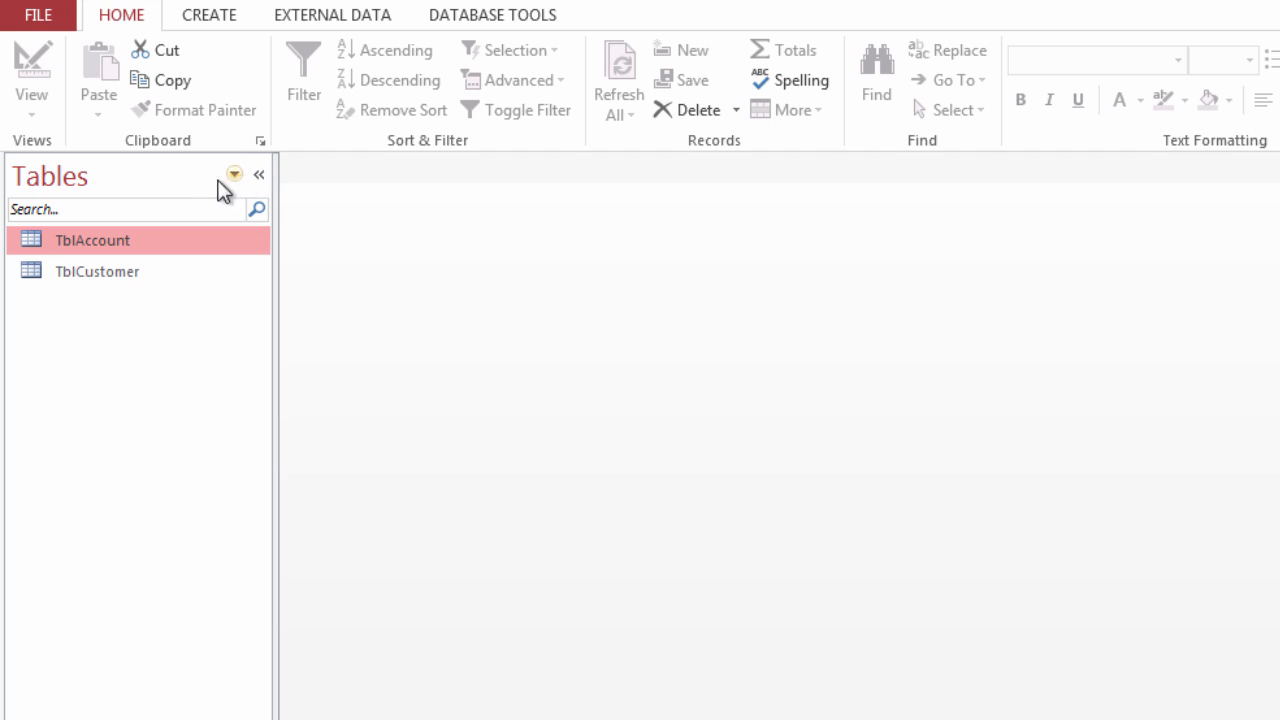
# View TblCustomer and TblAccount one after the other in Datasheet view to compare their fields, closing each one.
pyautogui.doubleClick(115, 266)
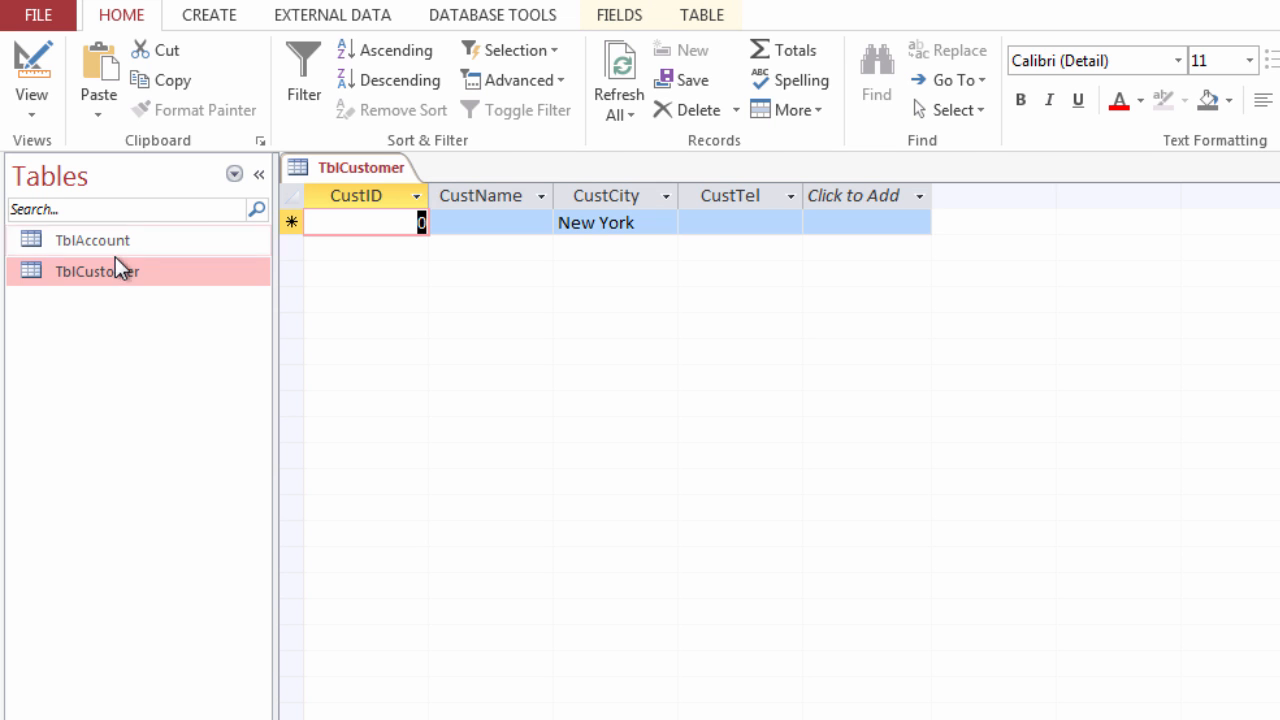
pyautogui.hotkey('ctrl', 'w')
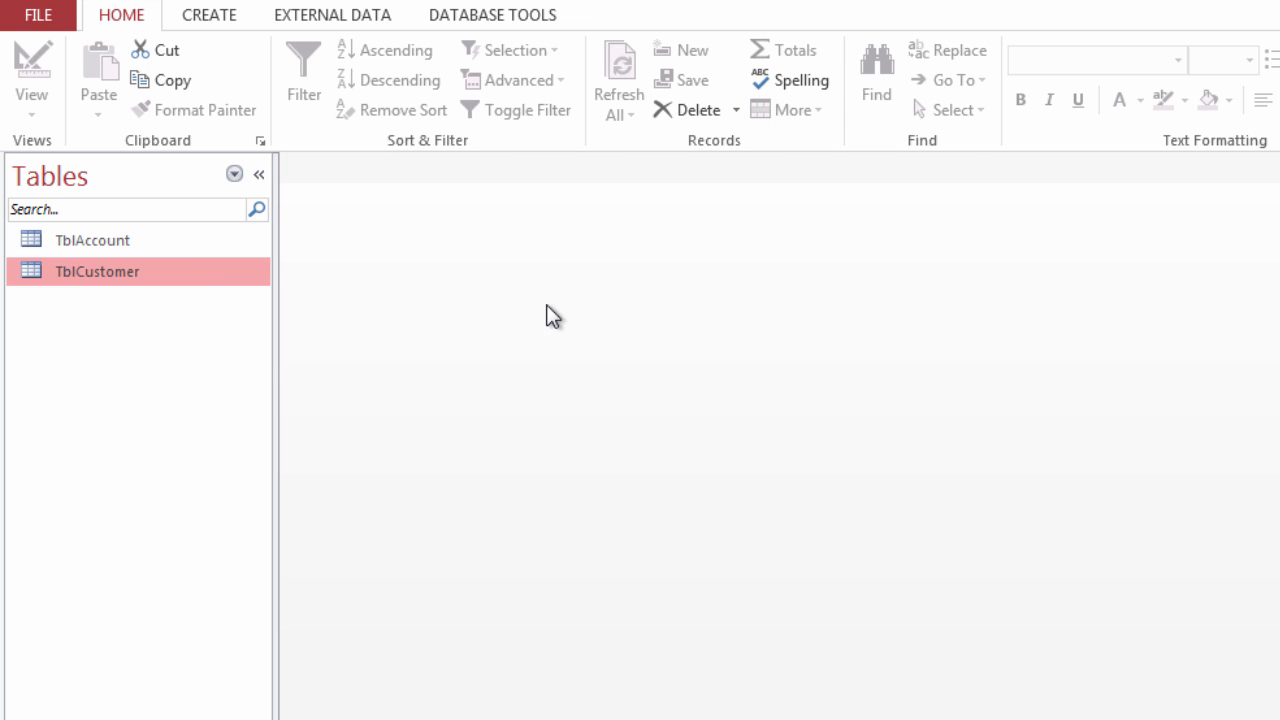
pyautogui.doubleClick(98, 242)
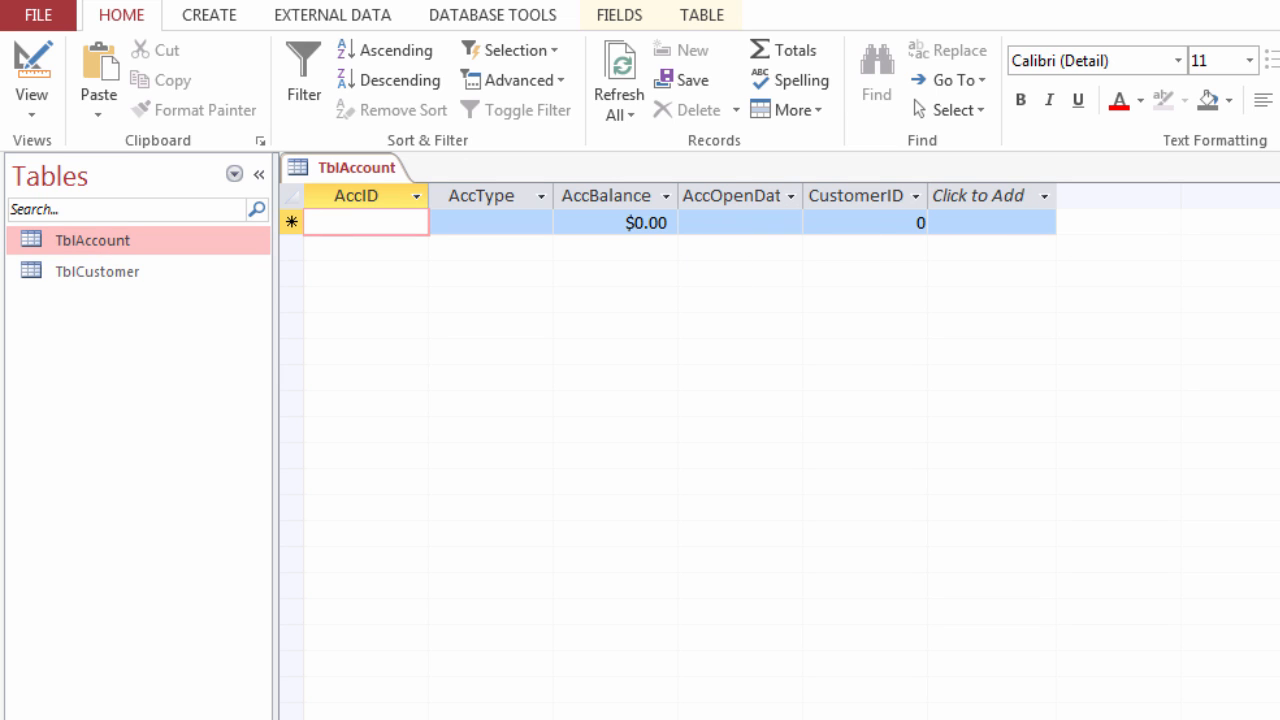
pyautogui.hotkey('ctrl', 'w')
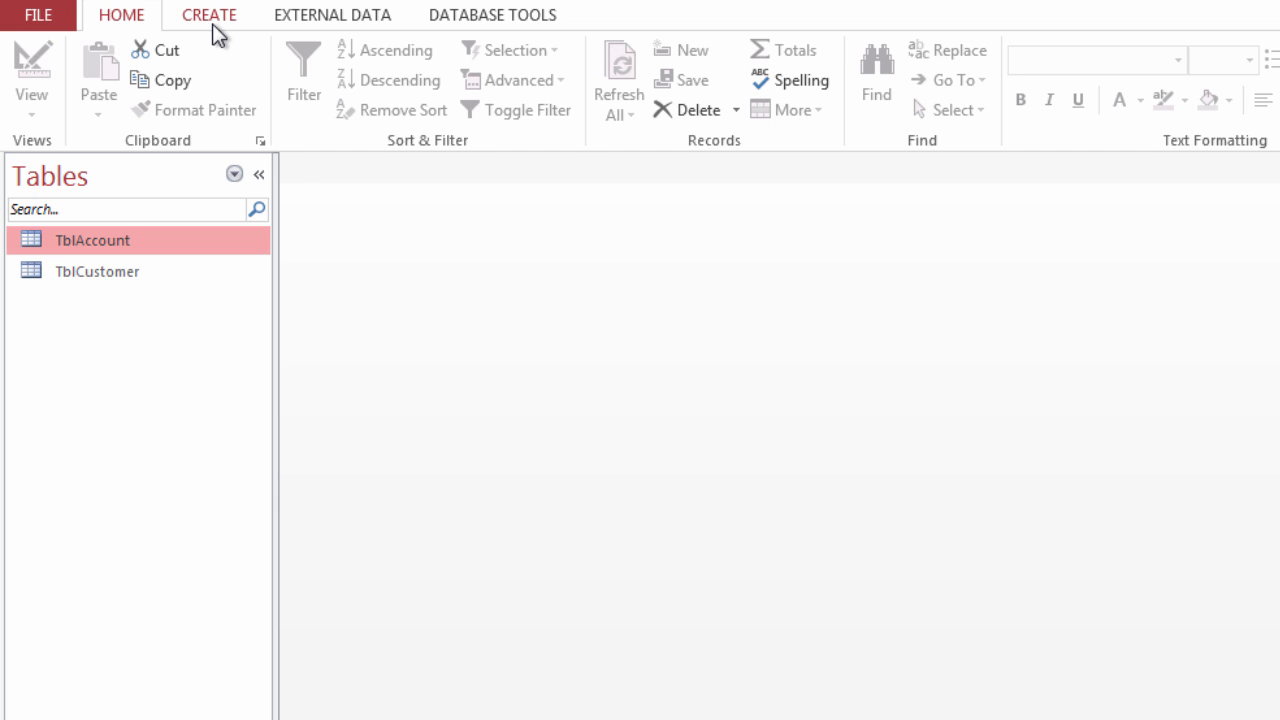
# Open the database's Relationships layout and add the tables TblAccount and TblCustomer to it.
pyautogui.click(478, 30)
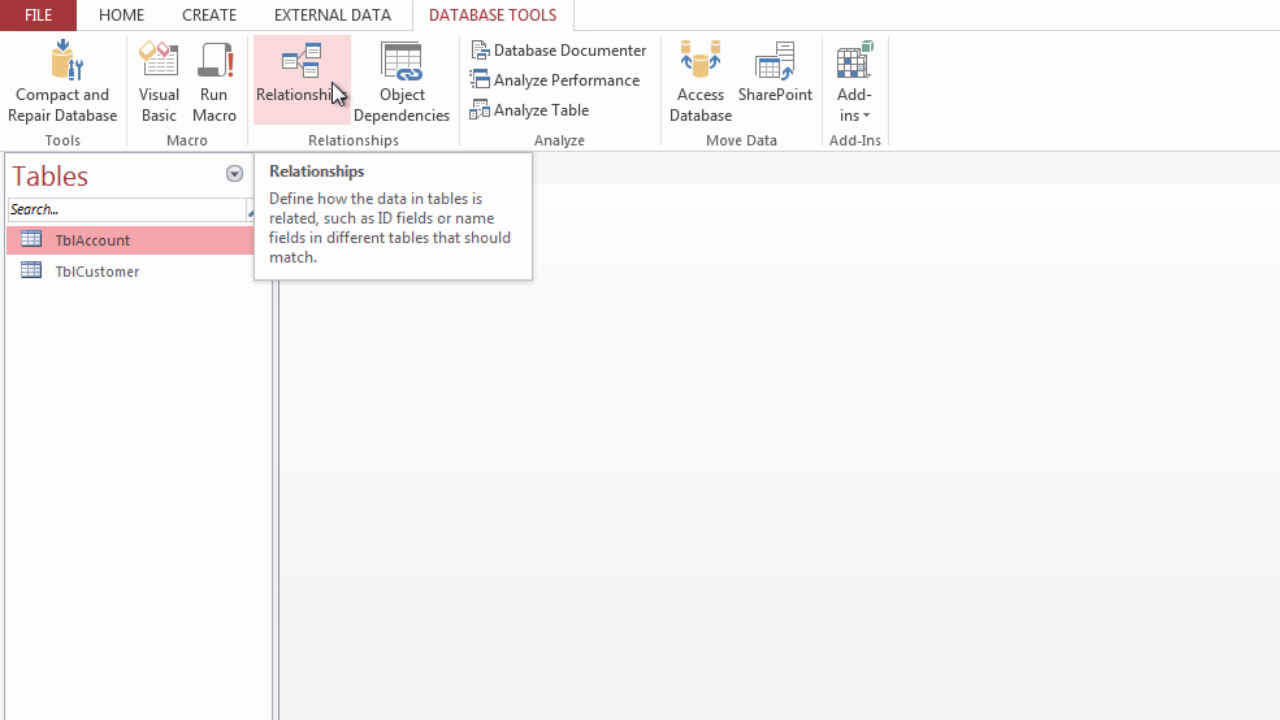
pyautogui.click(332, 86)
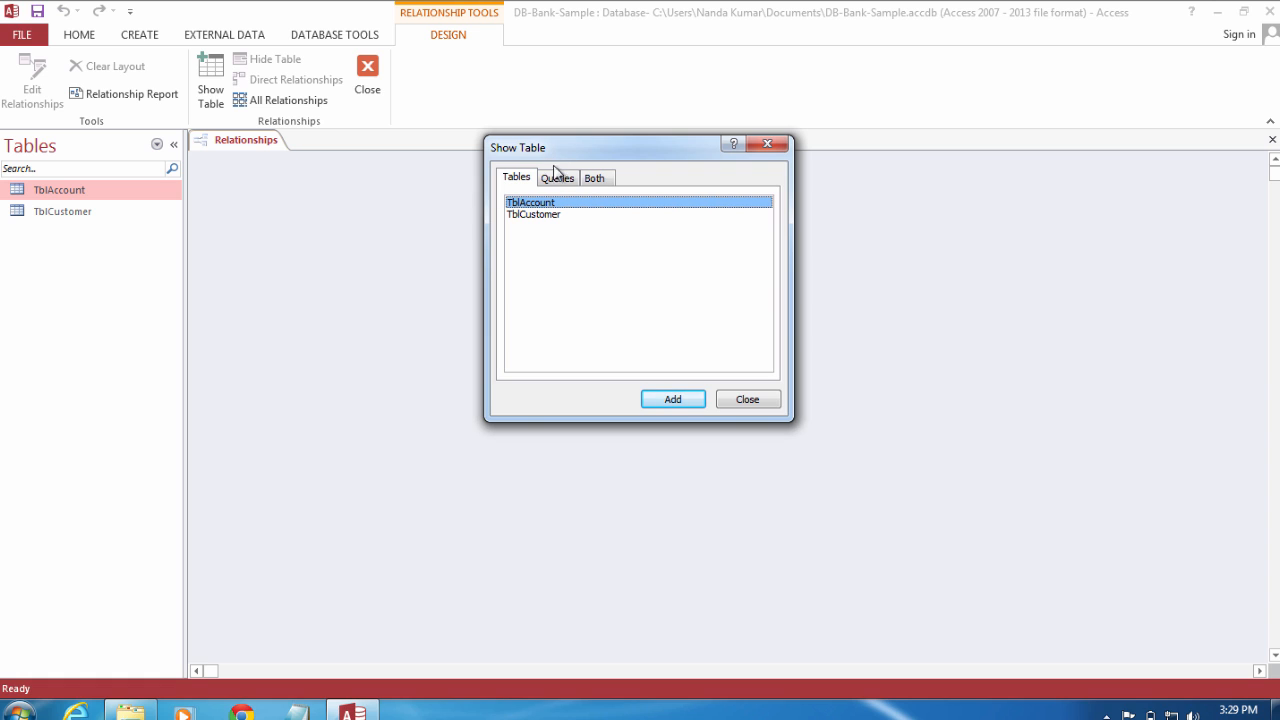
pyautogui.click(558, 179)
pyautogui.click(596, 179)
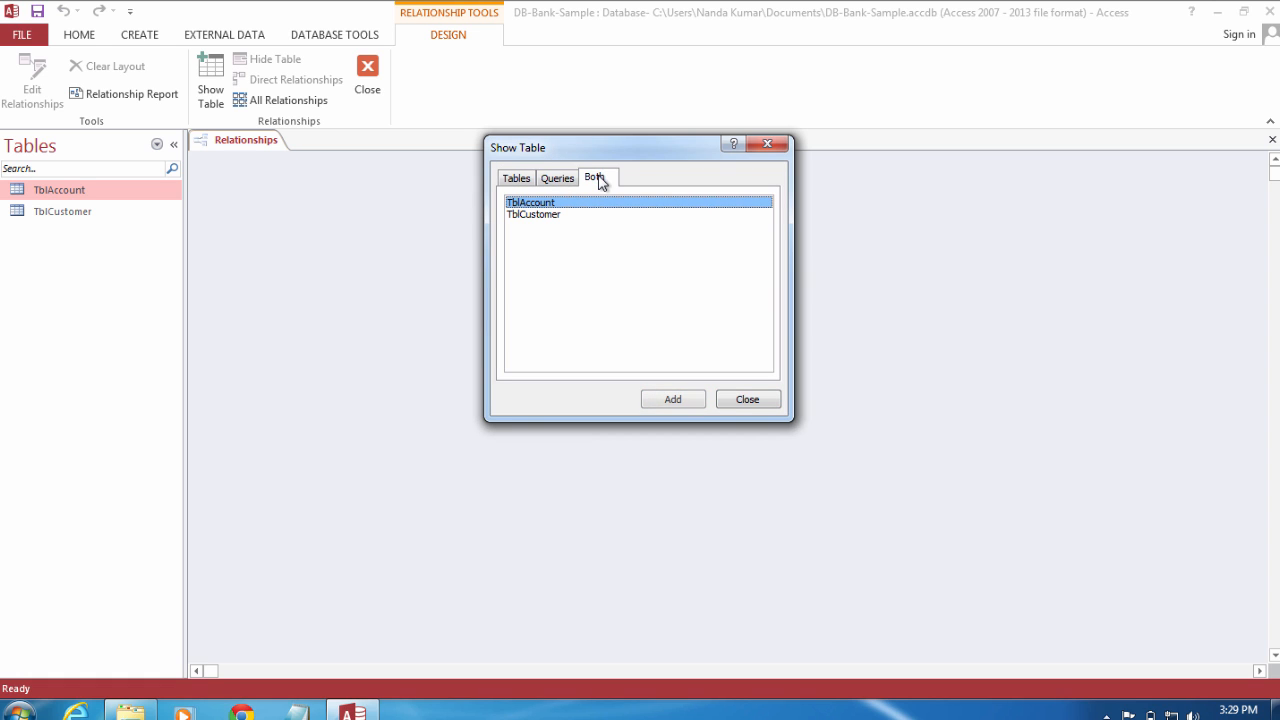
pyautogui.click(518, 178)
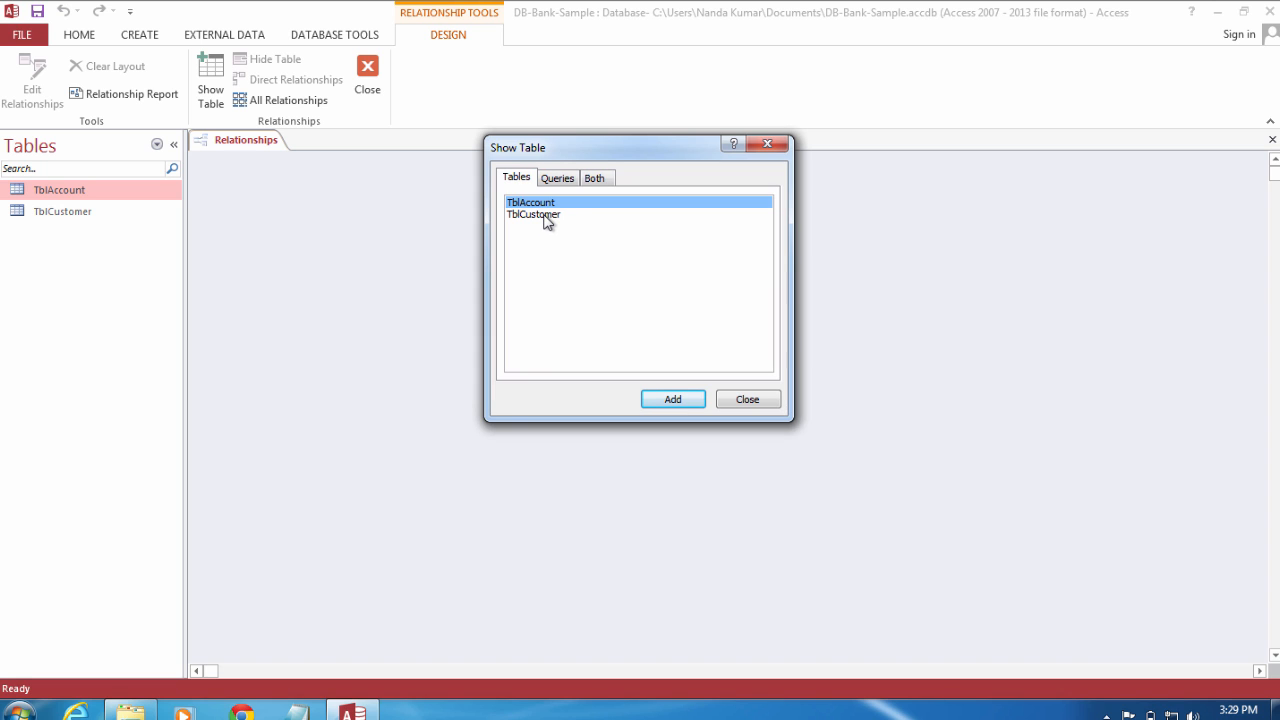
pyautogui.click(681, 400)
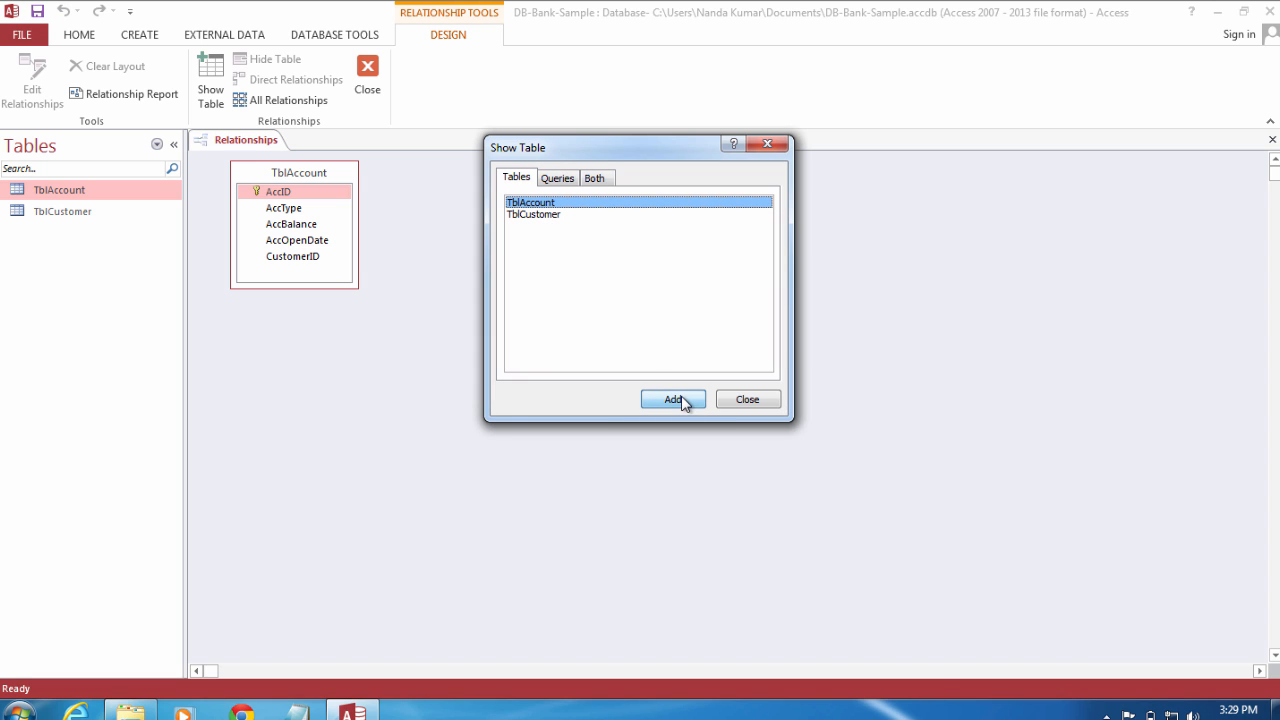
pyautogui.click(552, 217)
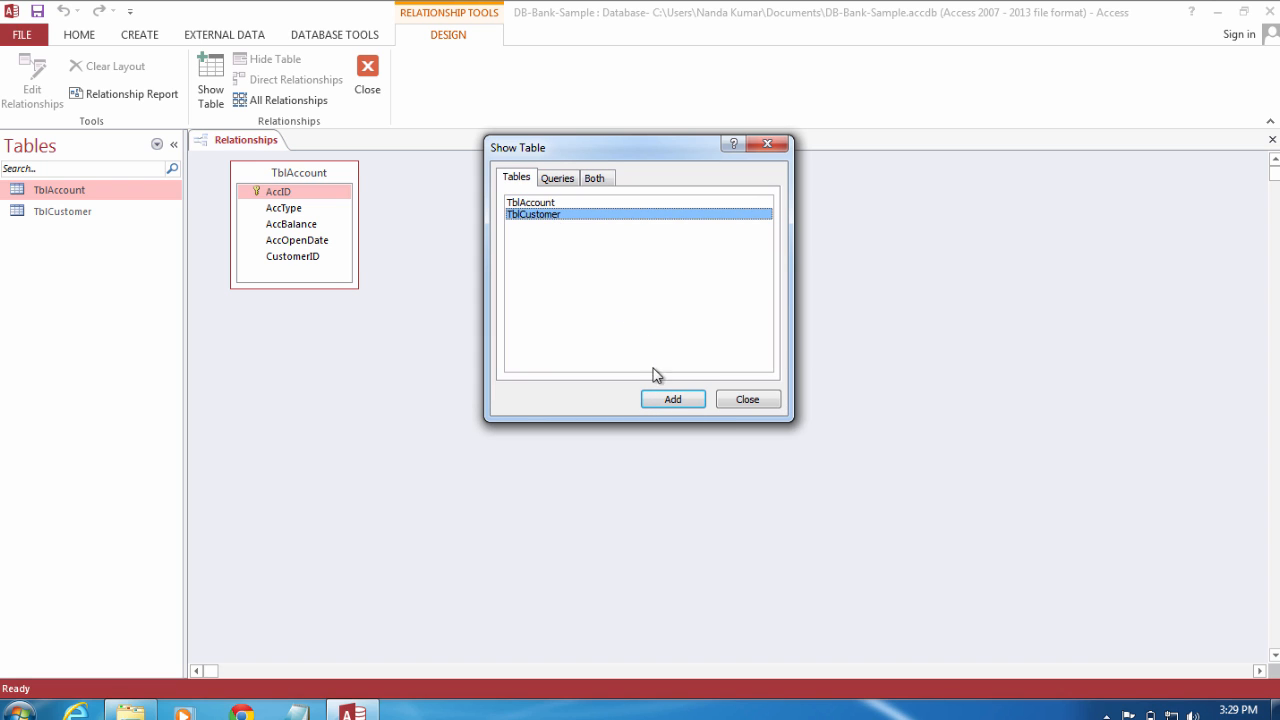
pyautogui.click(672, 400)
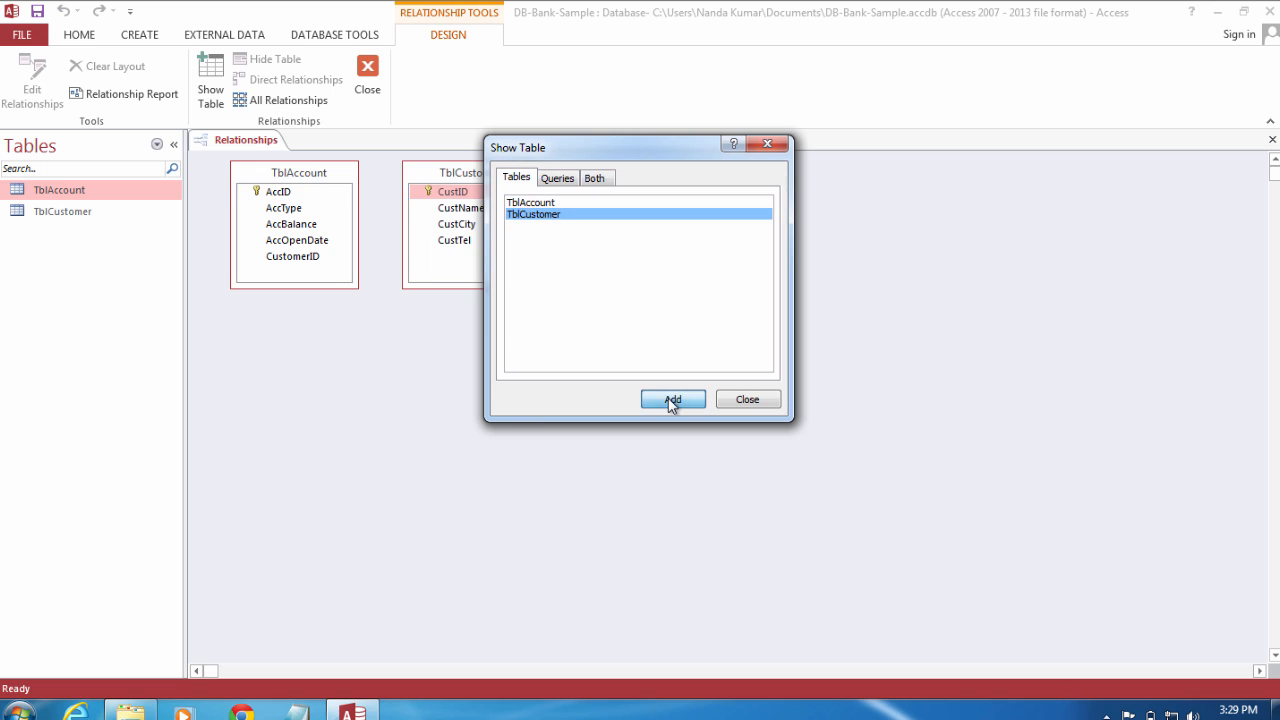
pyautogui.click(766, 406)
# Arrange the tables with TblCustomer on the left and TblAccount to its right, and shorten the TblCustomer box to fit its fields.
pyautogui.moveTo(300, 173); pyautogui.dragTo(754, 296)
pyautogui.moveTo(448, 173); pyautogui.dragTo(437, 245)
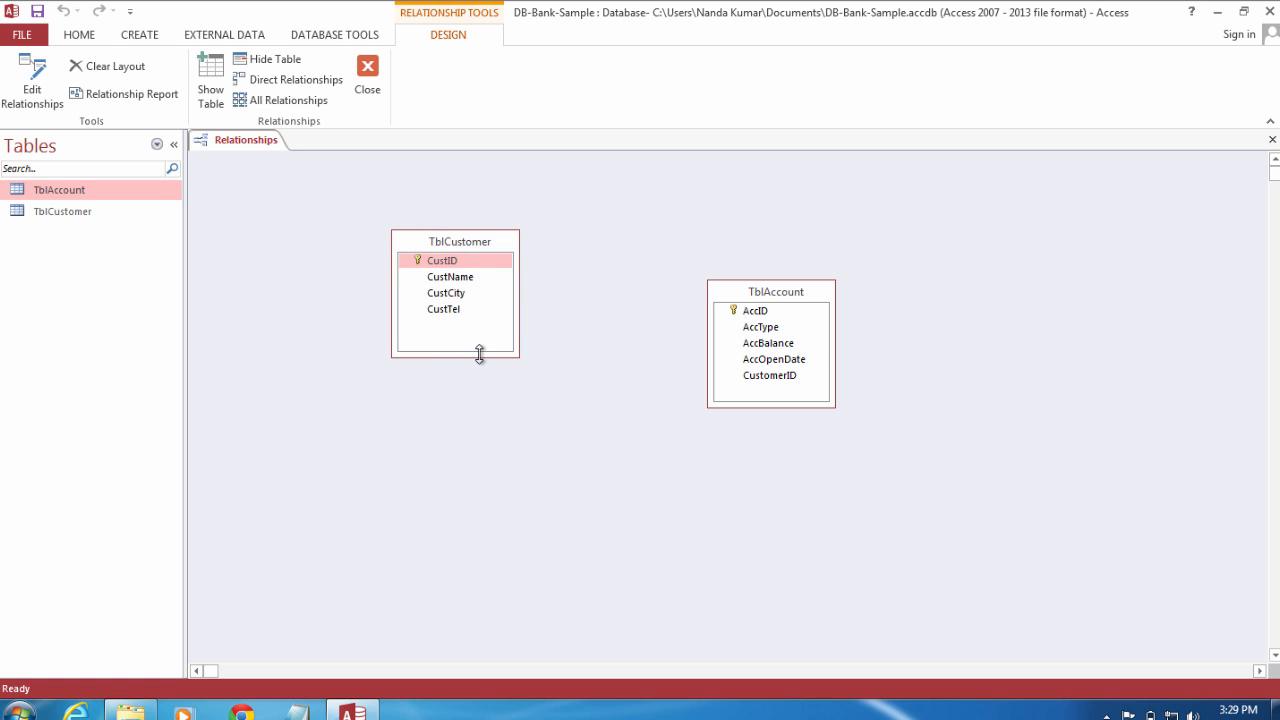
pyautogui.moveTo(480, 356); pyautogui.dragTo(484, 333)
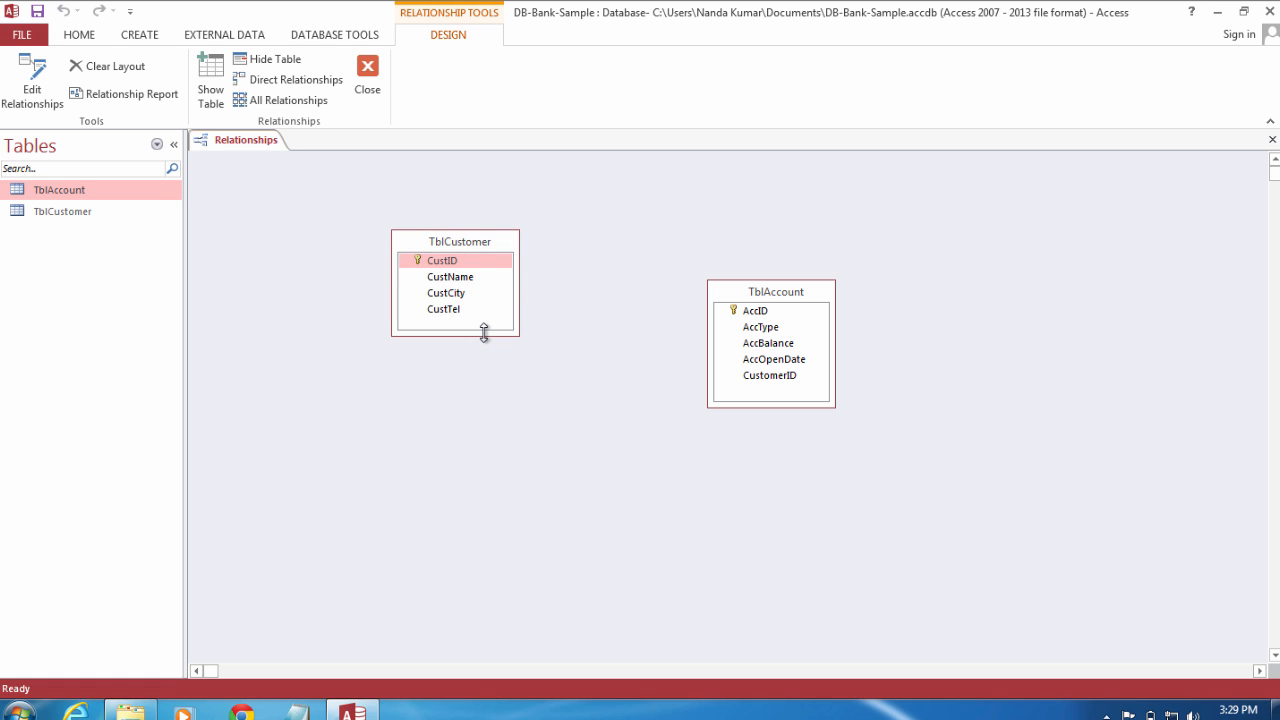
pyautogui.click(769, 400)
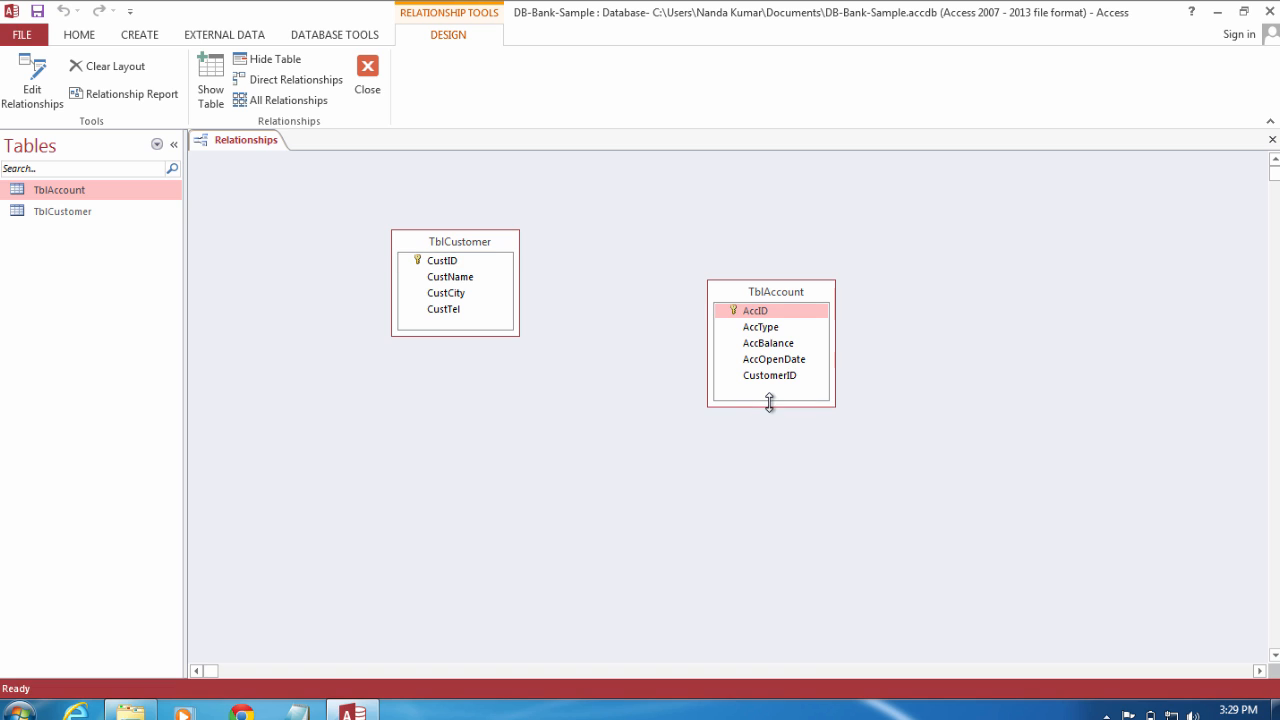
pyautogui.moveTo(755, 291); pyautogui.dragTo(718, 282)
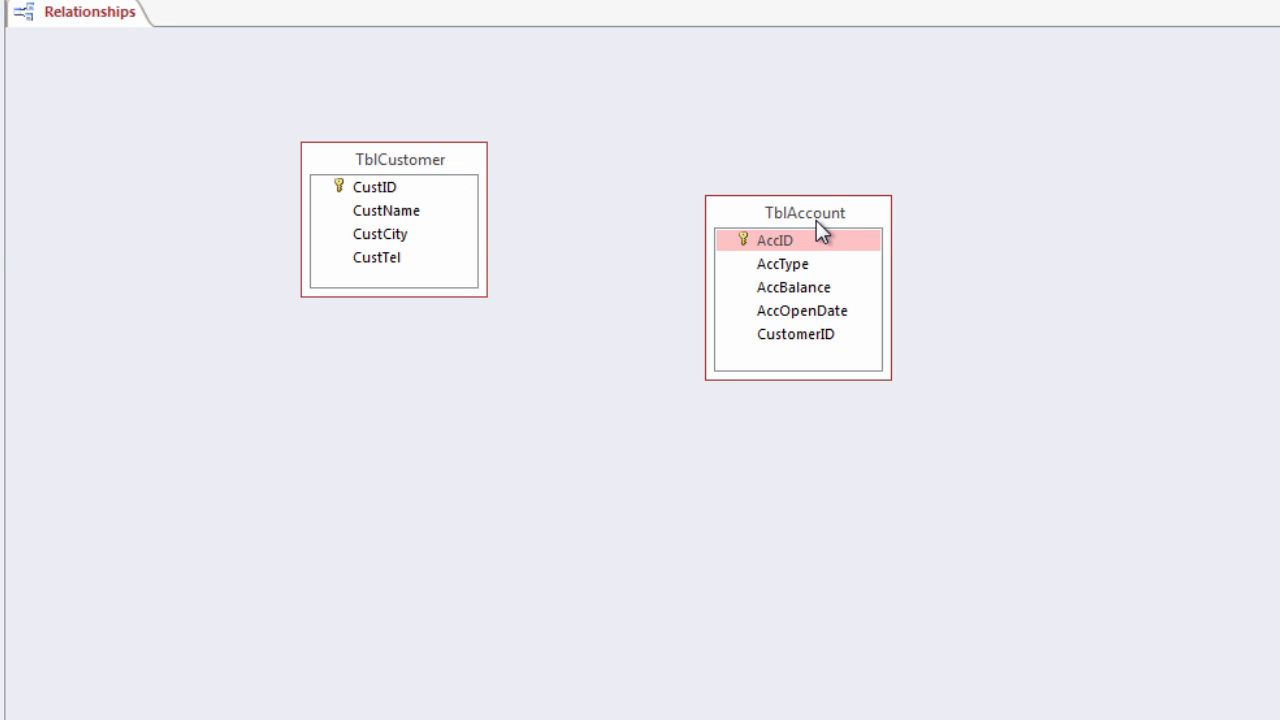
# Create a one-to-many relationship from CustID in TblCustomer to CustomerID in TblAccount with referential integrity enforced.
pyautogui.click(799, 240)
pyautogui.moveTo(777, 341); pyautogui.dragTo(400, 181)
pyautogui.moveTo(400, 179); pyautogui.dragTo(826, 336)
pyautogui.moveTo(395, 185); pyautogui.dragTo(786, 333)
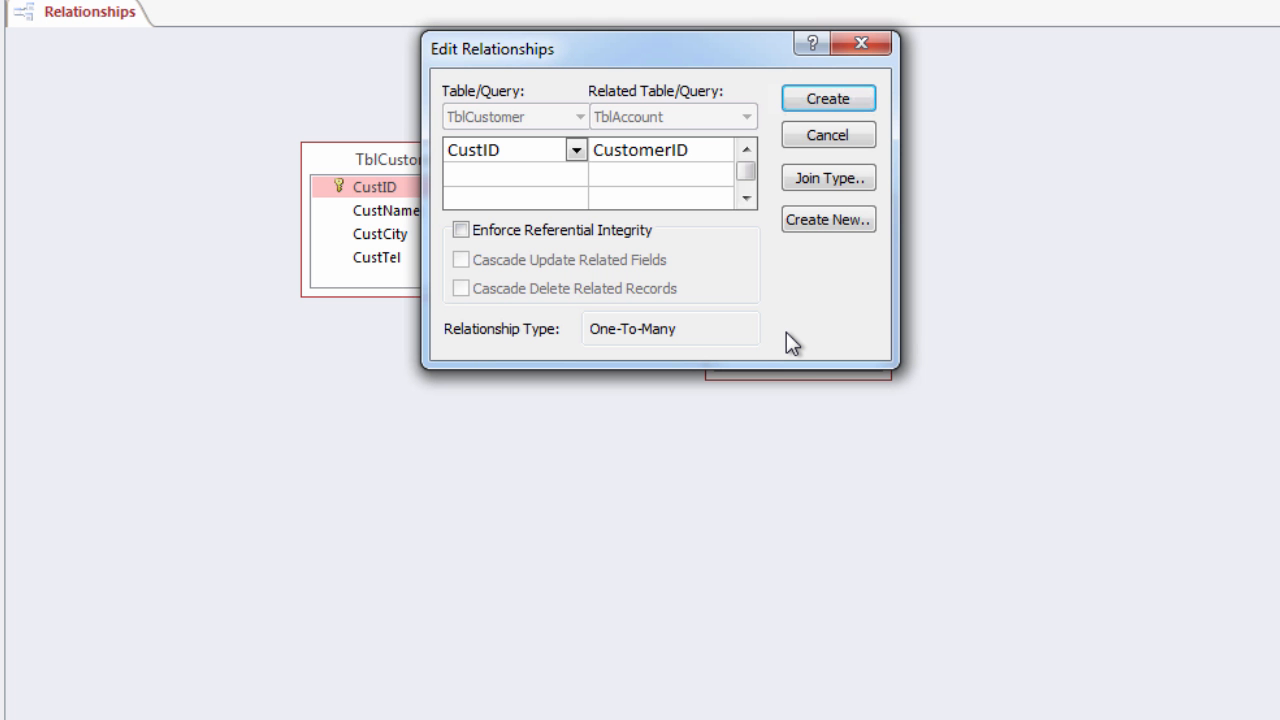
pyautogui.moveTo(696, 47); pyautogui.dragTo(644, 433)
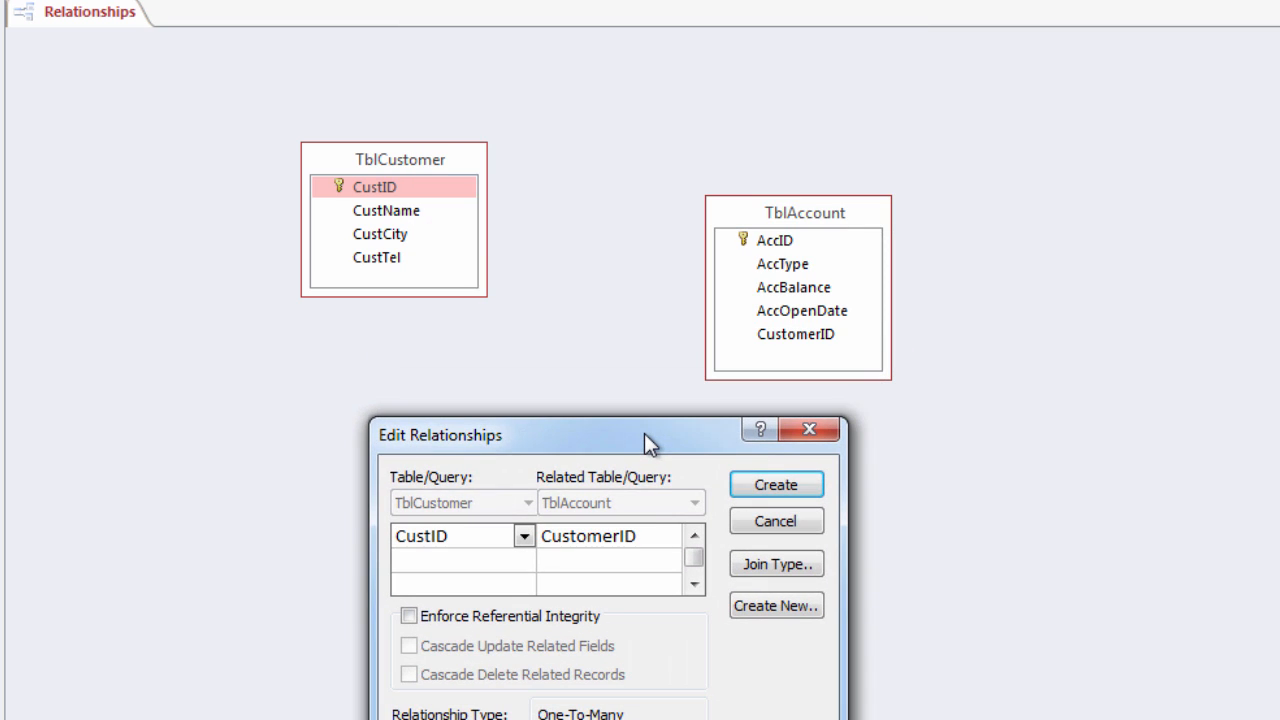
pyautogui.moveTo(558, 440); pyautogui.dragTo(422, 383)
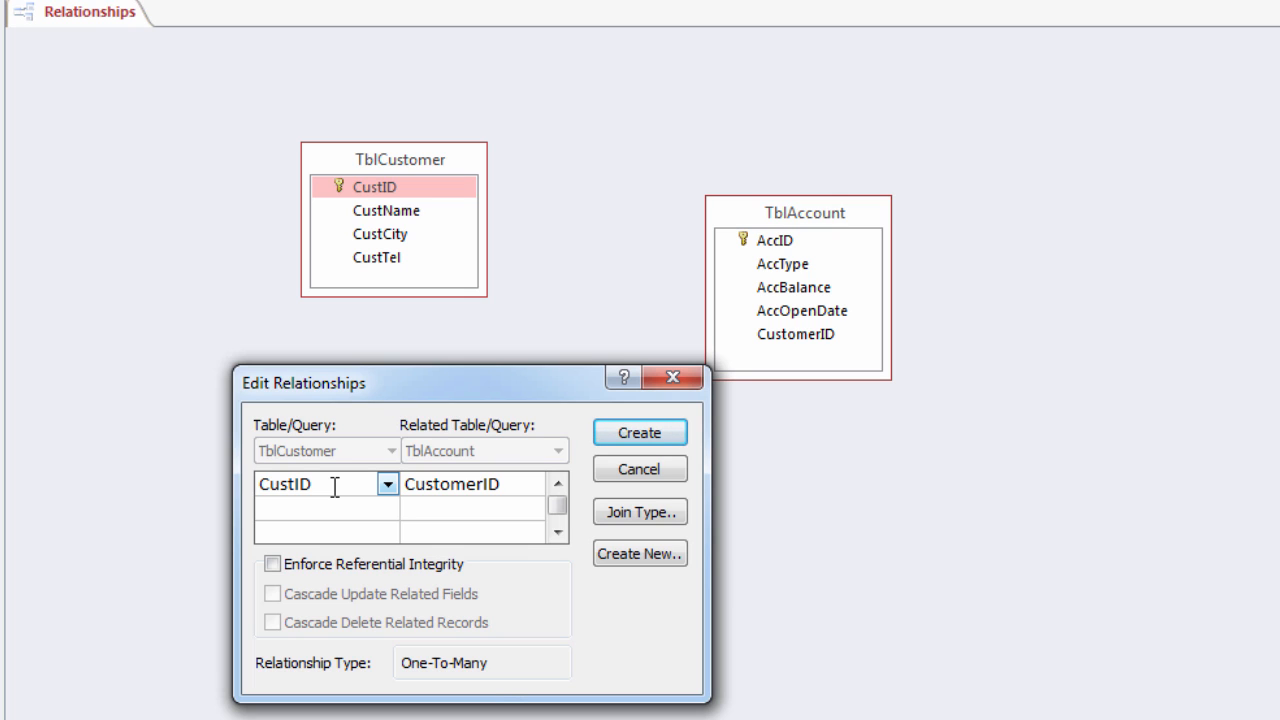
pyautogui.click(272, 564)
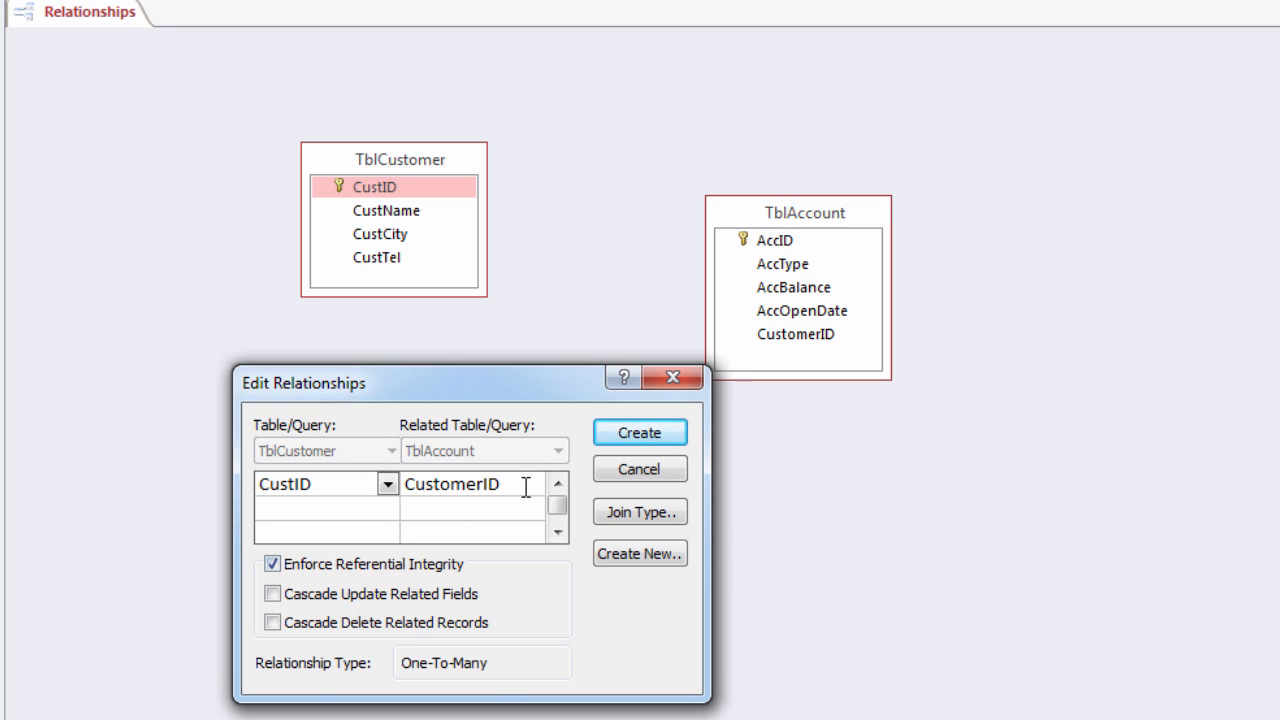
pyautogui.click(620, 436)
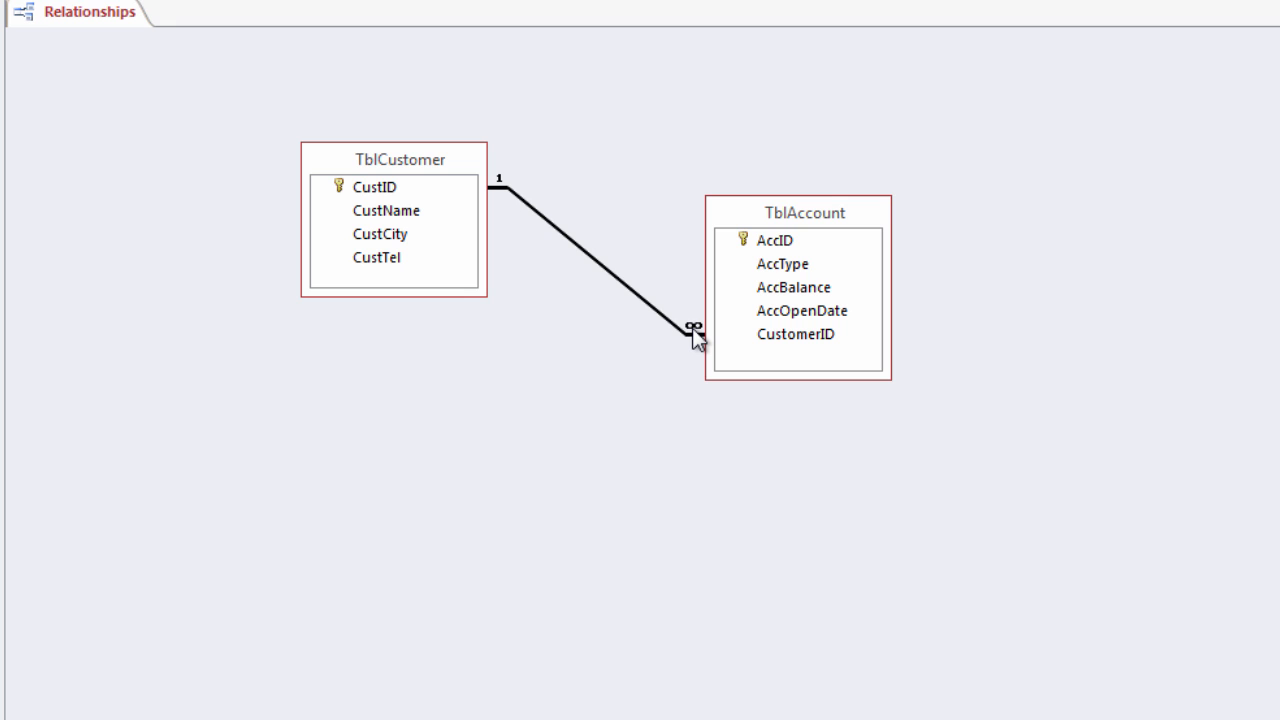
# Review the settings of the relationship between TblCustomer and TblAccount, and close the Relationships layout with its changes saved.
pyautogui.rightClick(604, 276)
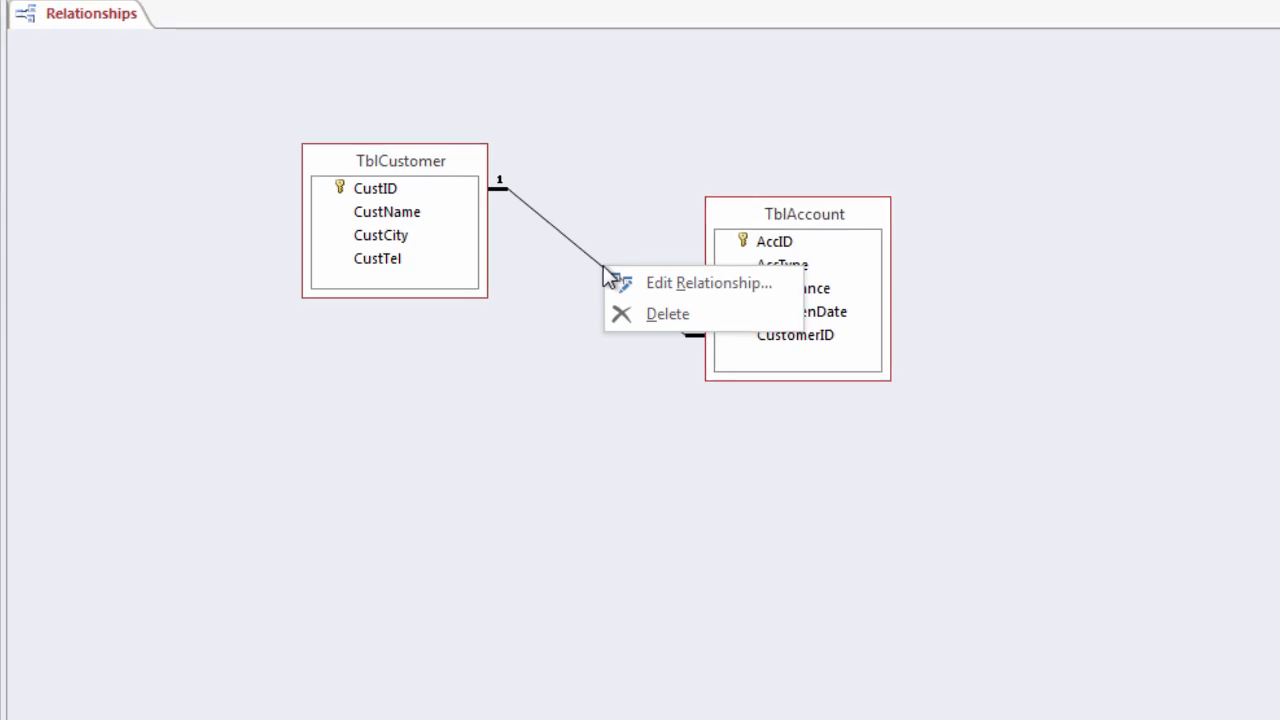
pyautogui.click(666, 285)
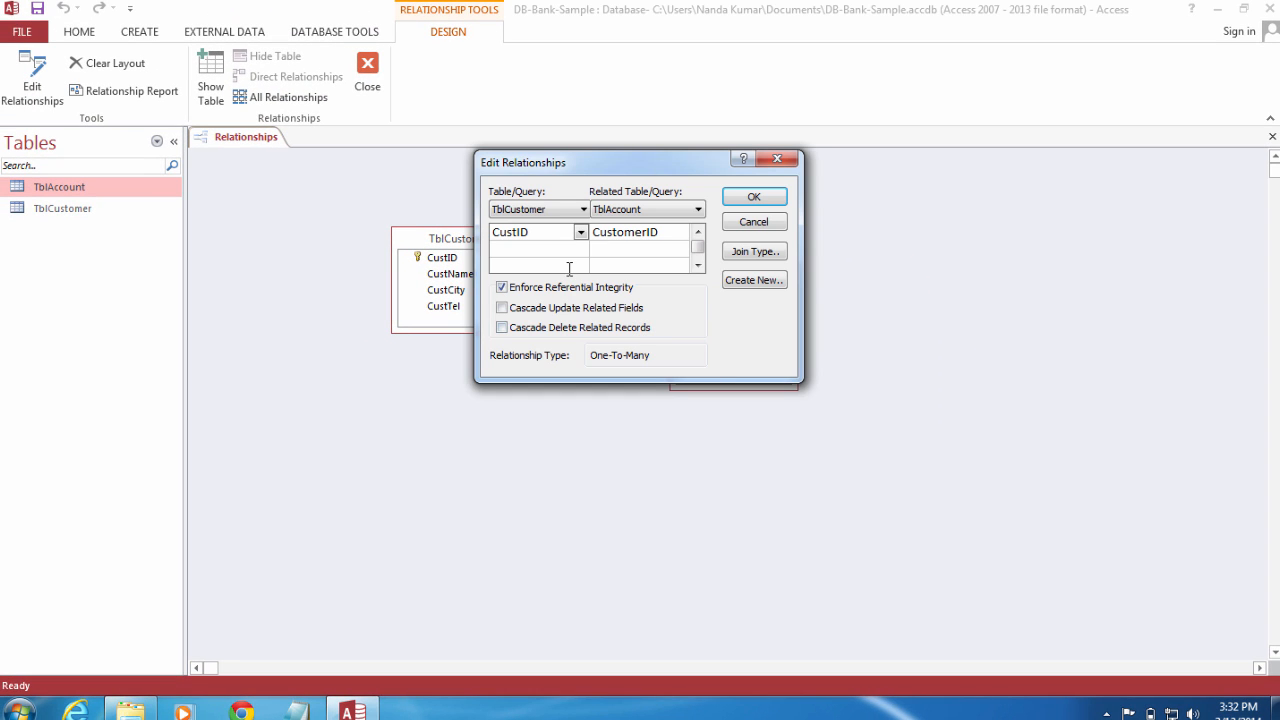
pyautogui.click(766, 199)
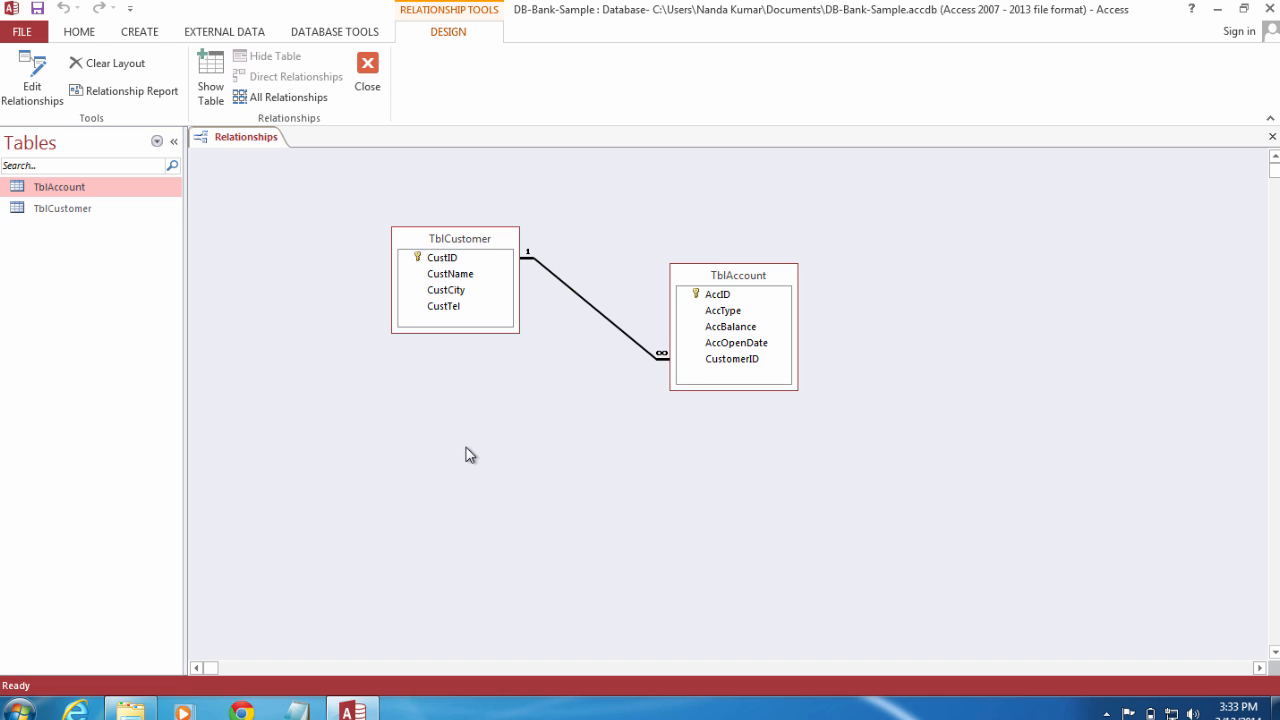
pyautogui.click(1271, 137)
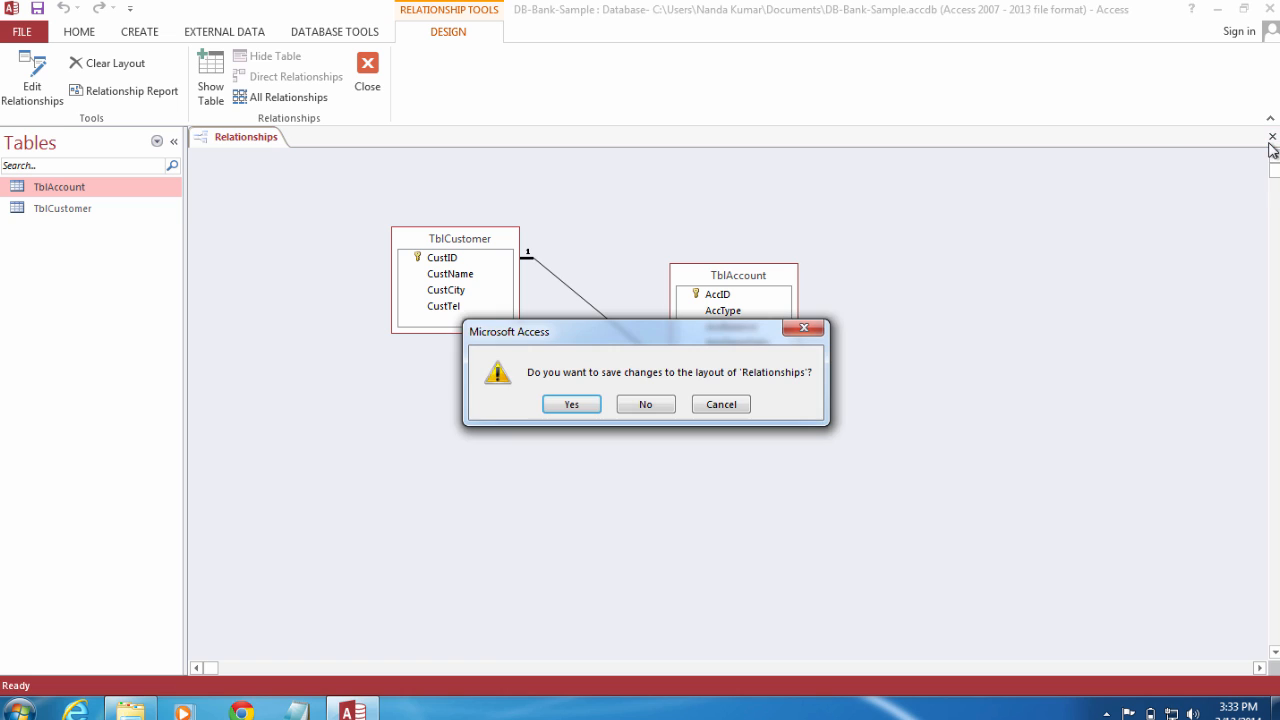
pyautogui.click(586, 410)
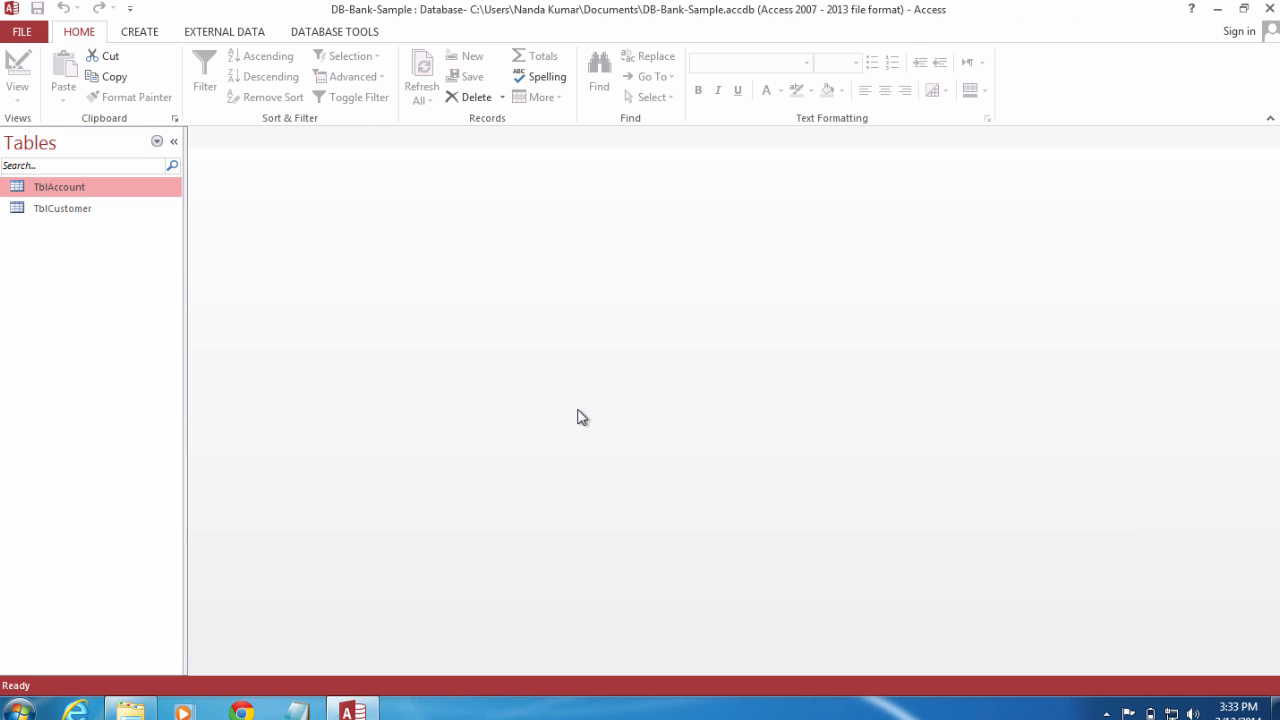